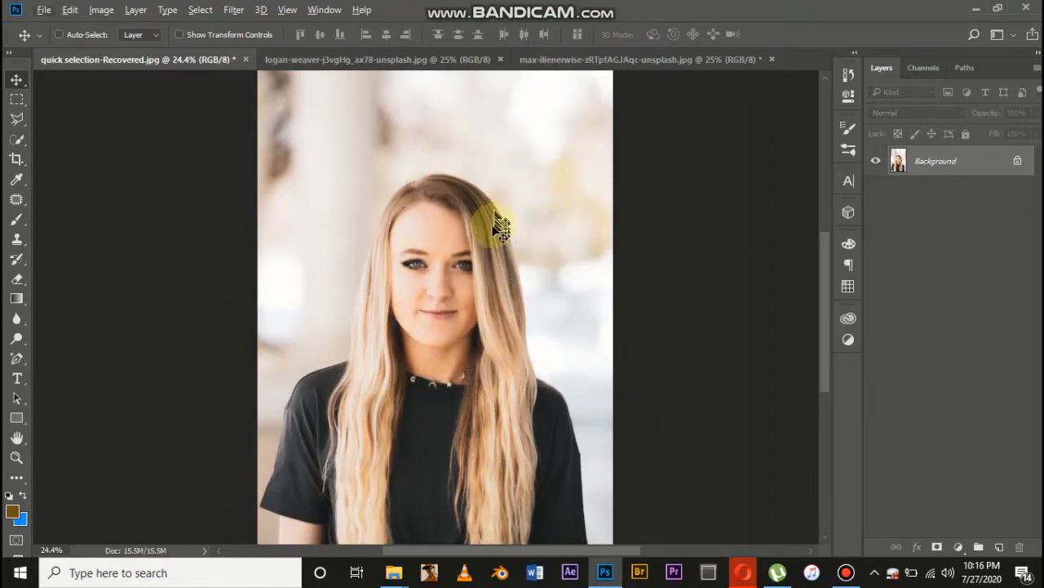
Activate the Quick Selection tool and set its brush size to 300
scroll(487, 231, "down", 3)
scroll(410, 397, "up", 2)
scroll(410, 400, "up", 1)
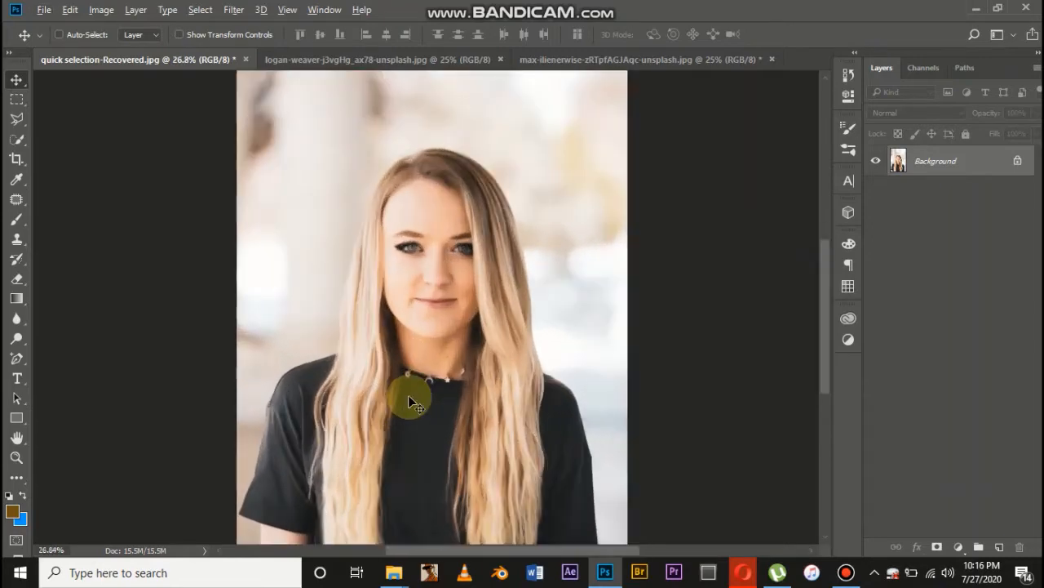
scroll(475, 323, "down", 1)
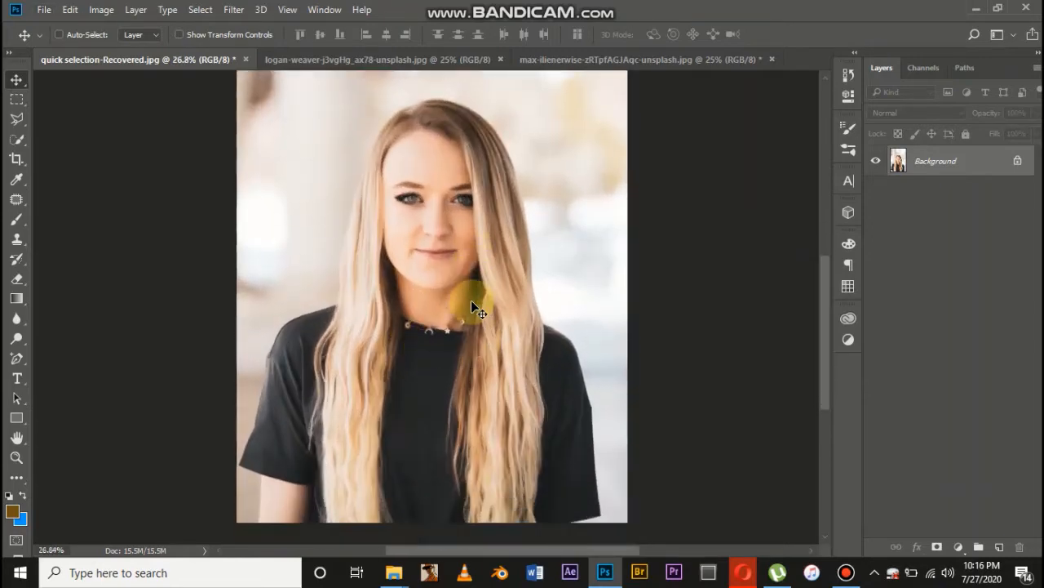
left_click(18, 141)
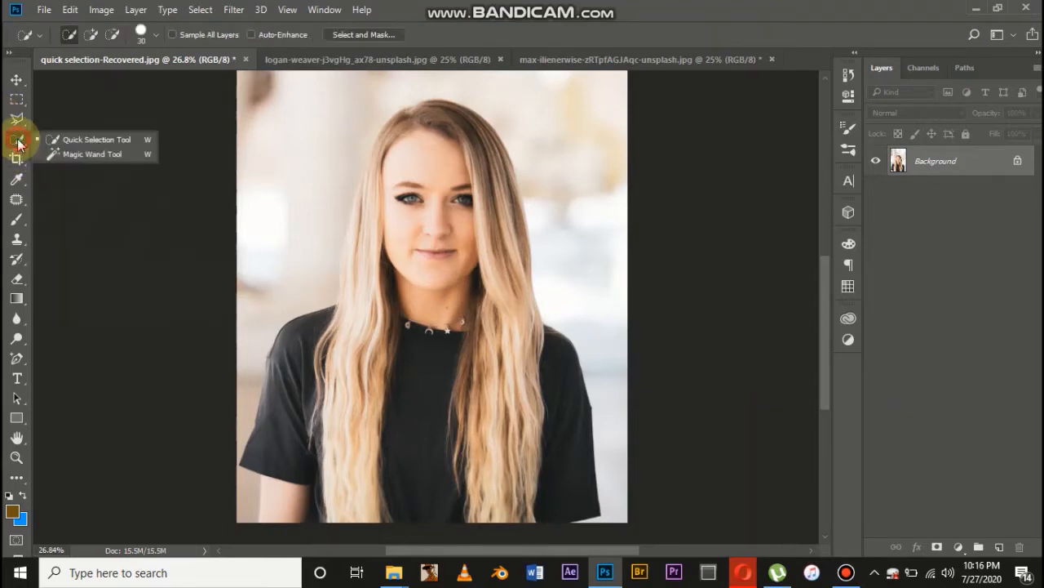
left_click(82, 139)
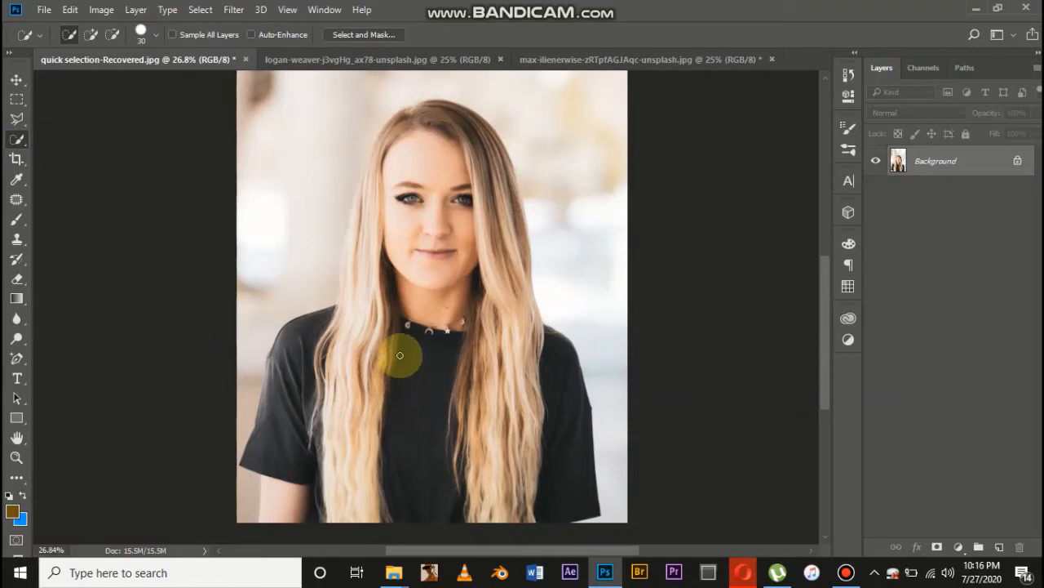
key("bracketright")
key("bracketright")
key("bracketright")
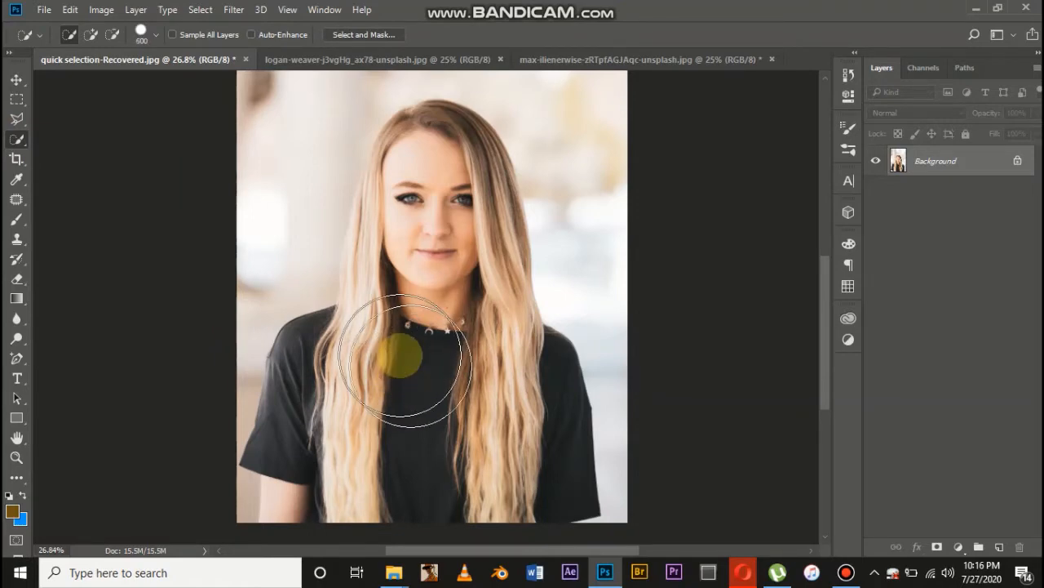
key("bracketleft")
key("bracketleft")
key("bracketleft")
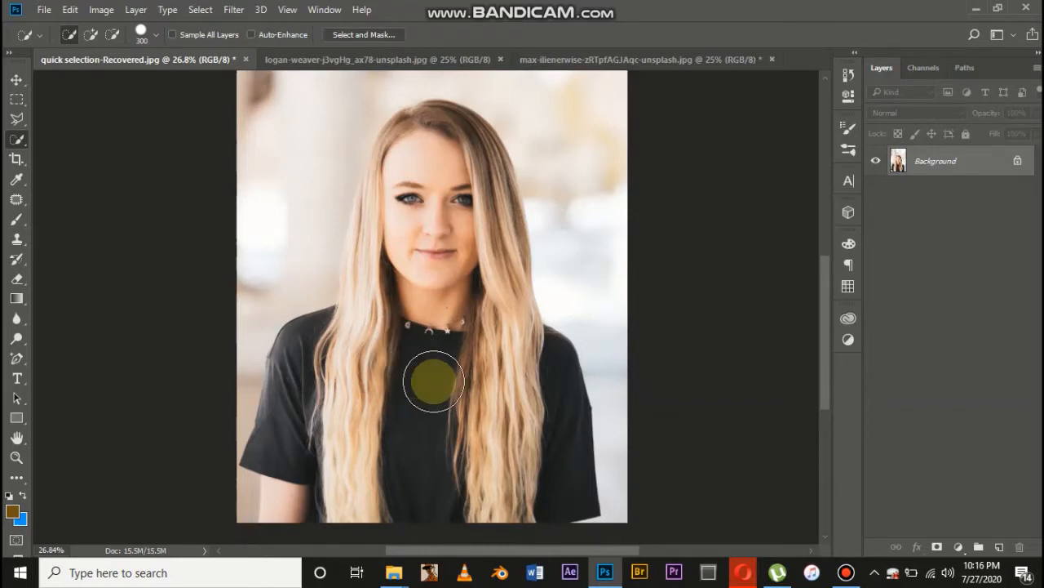
scroll(431, 381, "up", 15)
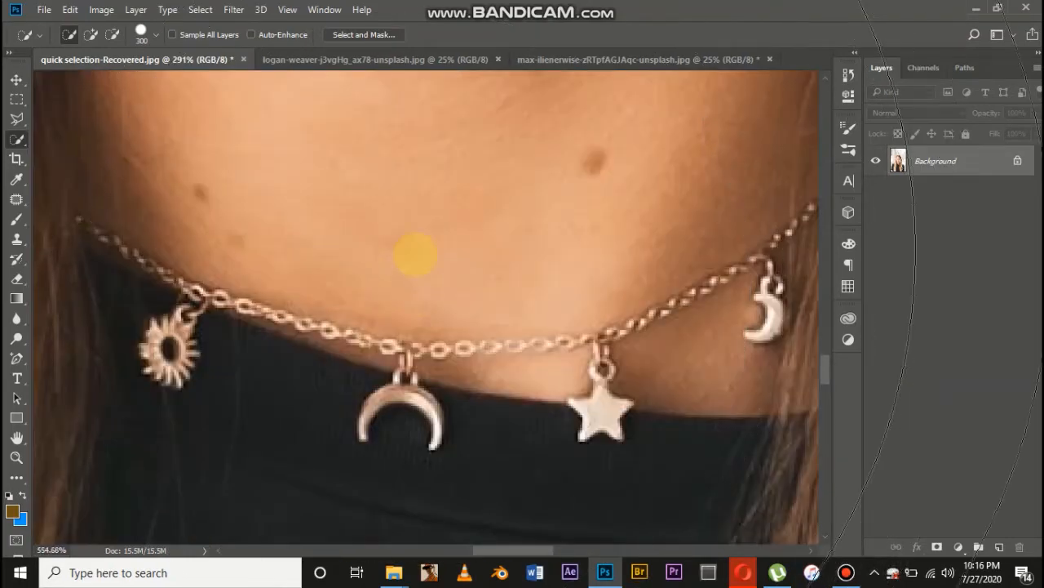
scroll(415, 252, "up", 2)
scroll(366, 236, "down", 10)
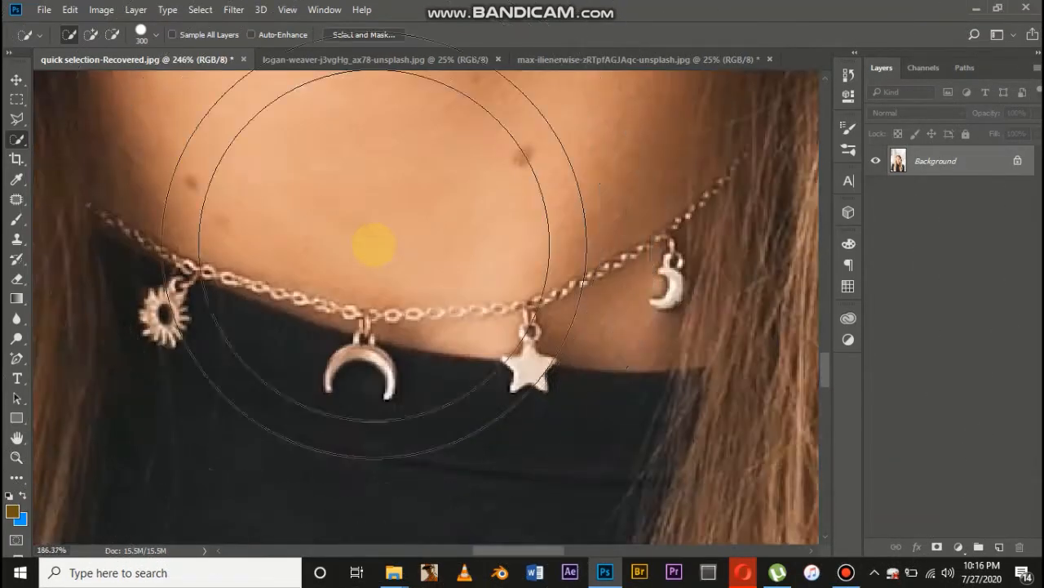
scroll(503, 298, "down", 1)
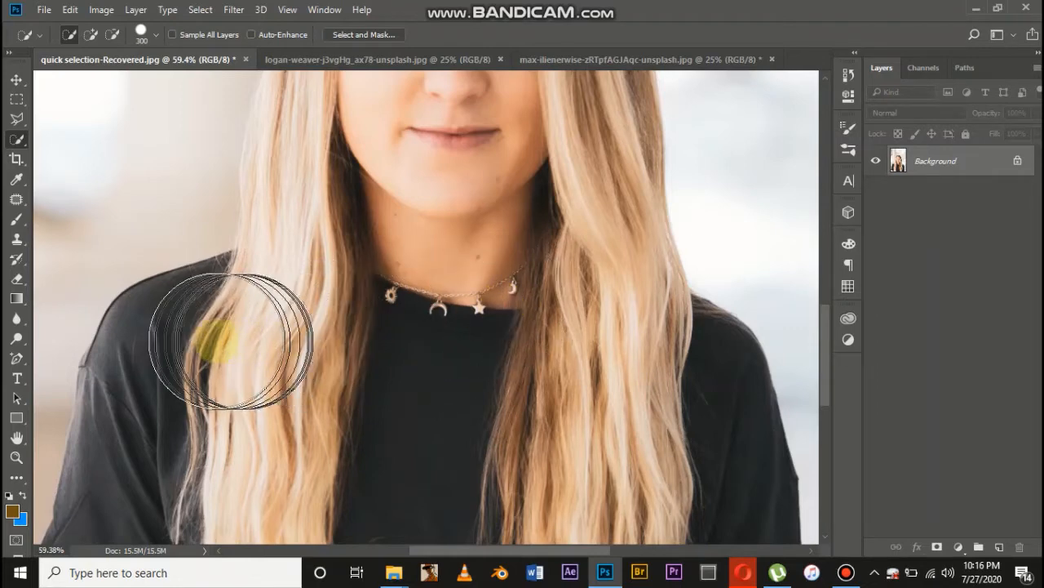
scroll(368, 363, "down", 2)
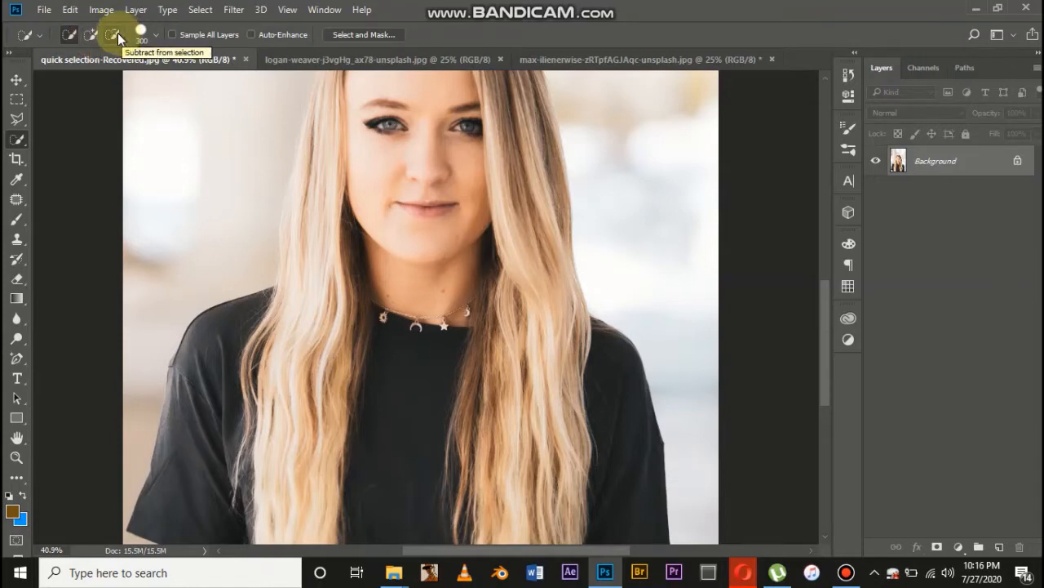
Make a trial selection on the woman's shoulder, and replace it with a new selection of the shirt front between the hair strands
left_click(69, 36)
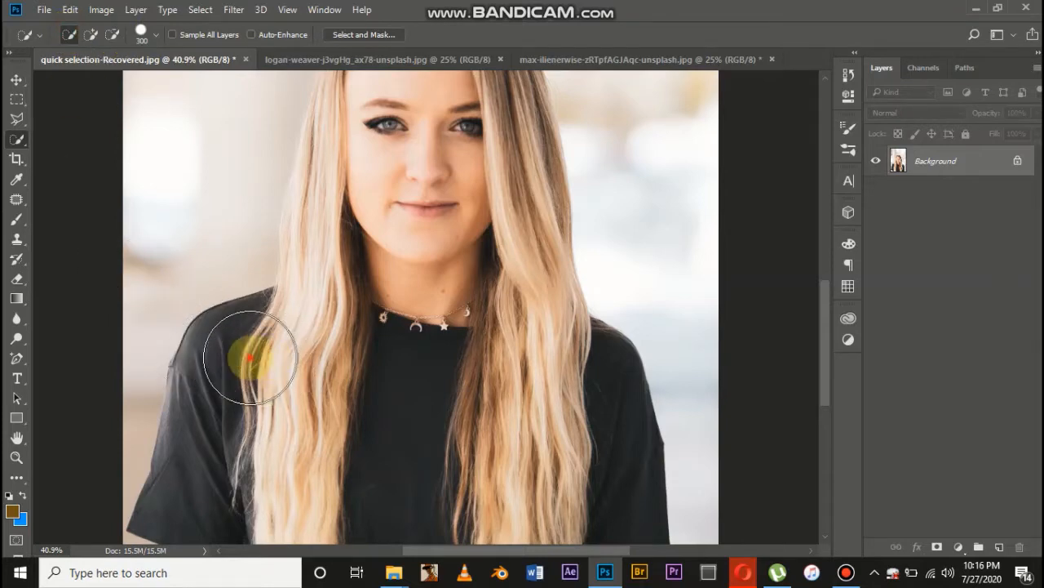
left_click_drag(249, 358, 296, 336)
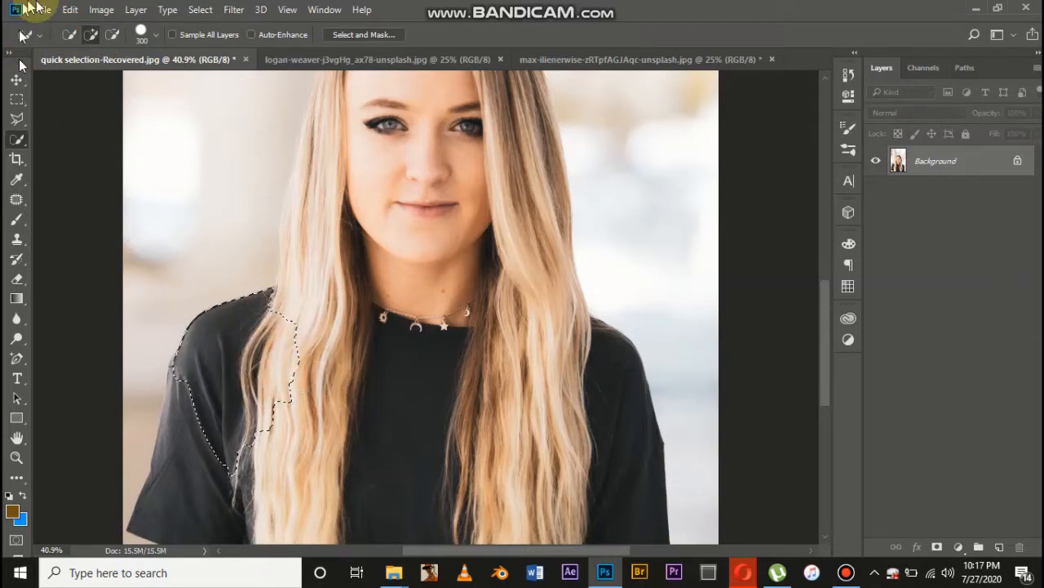
left_click(69, 34)
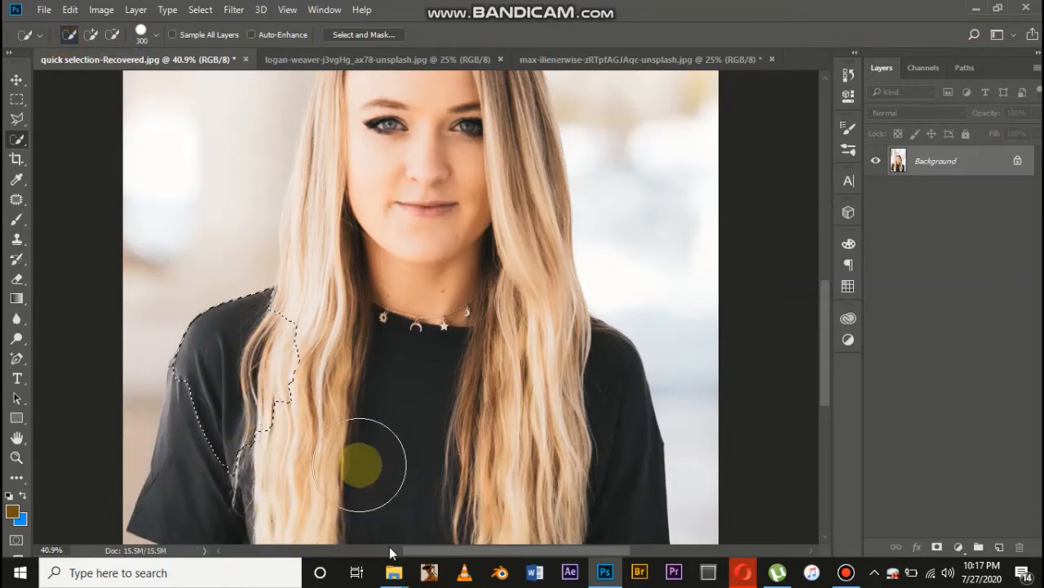
mouse_move(359, 465)
left_mouse_down()
mouse_move(448, 462)
mouse_move(481, 385)
mouse_move(447, 378)
mouse_move(485, 403)
mouse_move(487, 430)
left_mouse_up()
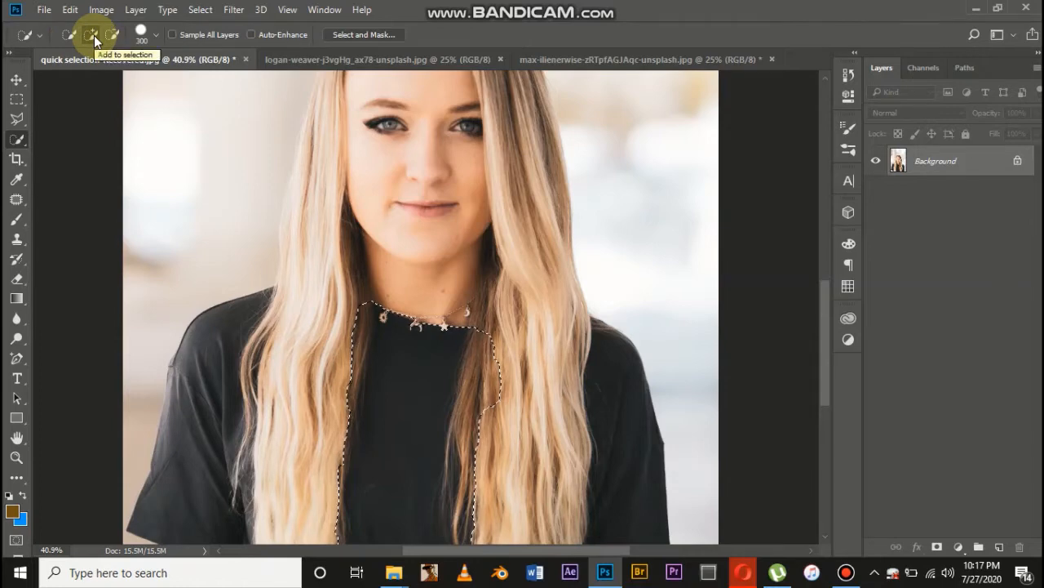
Add the woman's long hair, both shoulders, sleeves, face and crown to the selection
mouse_move(286, 356)
left_mouse_down()
mouse_move(321, 368)
mouse_move(313, 341)
mouse_move(272, 367)
left_mouse_up()
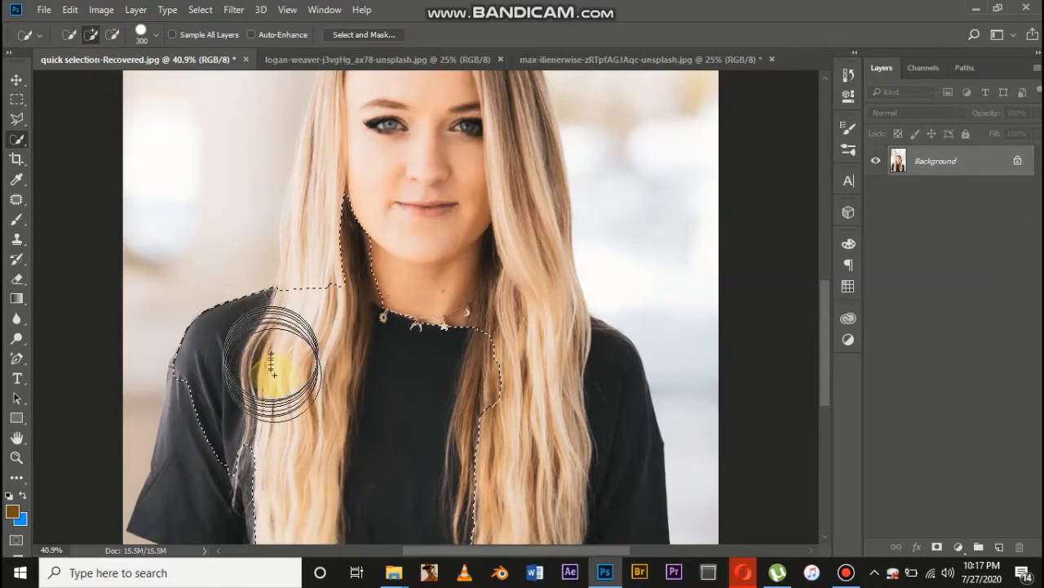
left_click_drag(345, 287, 400, 290)
scroll(399, 291, "down", 1)
left_click_drag(240, 393, 246, 398)
scroll(246, 398, "down", 3)
mouse_move(543, 411)
left_mouse_down()
mouse_move(578, 422)
mouse_move(599, 373)
mouse_move(541, 261)
mouse_move(544, 245)
mouse_move(552, 249)
mouse_move(496, 277)
mouse_move(509, 245)
mouse_move(501, 233)
mouse_move(521, 235)
mouse_move(512, 254)
left_mouse_up()
scroll(541, 261, "up", 1)
scroll(496, 277, "up", 1)
scroll(496, 278, "up", 2)
scroll(495, 251, "up", 1)
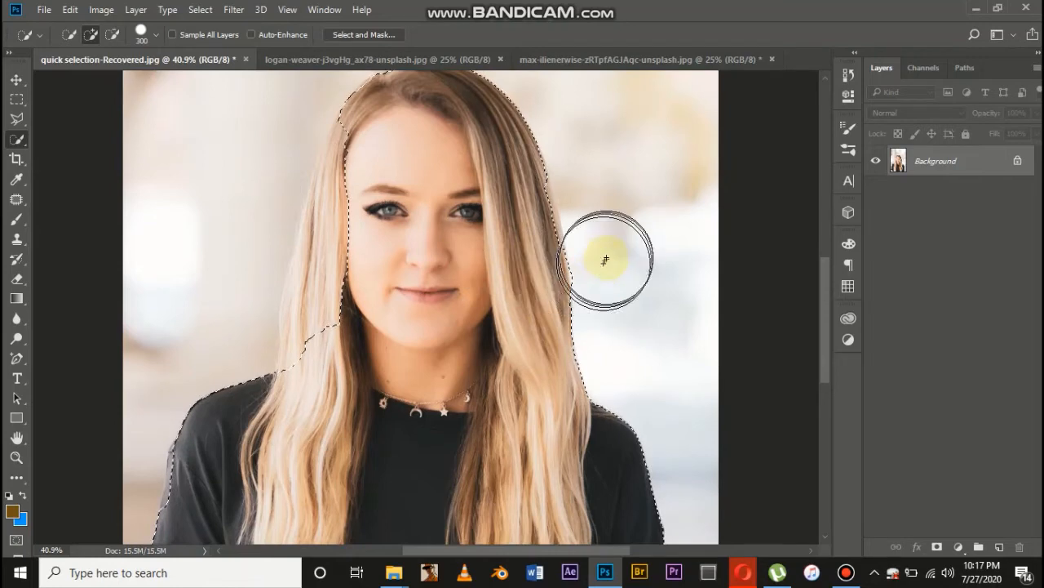
Add the remaining strip of light hair between the crown and the left shoulder to the selection
mouse_move(606, 259)
left_mouse_down()
mouse_move(394, 173)
mouse_move(472, 181)
mouse_move(509, 216)
mouse_move(510, 231)
mouse_move(449, 230)
mouse_move(385, 179)
mouse_move(375, 154)
left_mouse_up()
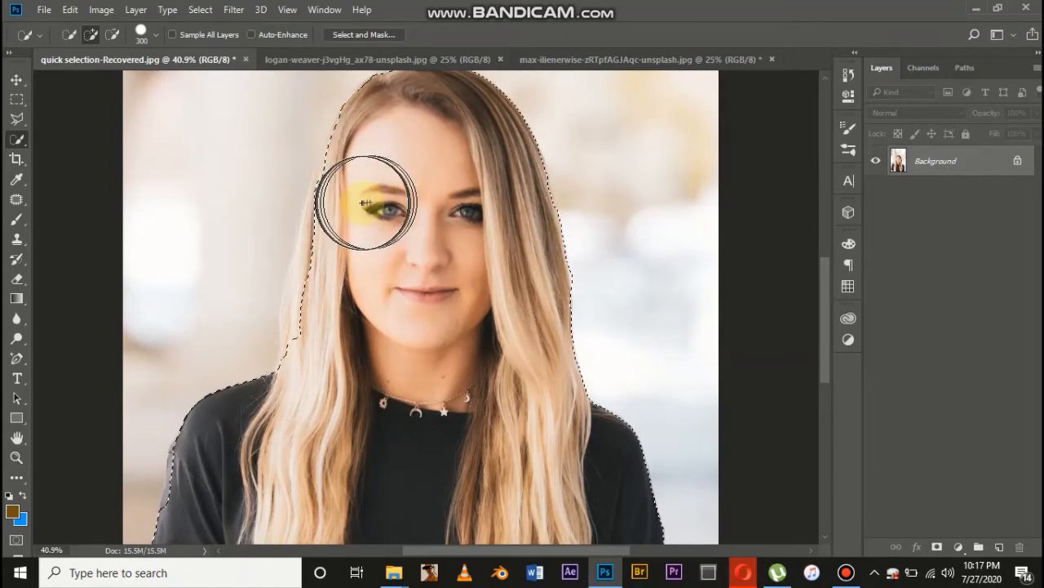
mouse_move(366, 203)
left_mouse_down()
mouse_move(369, 169)
mouse_move(333, 233)
mouse_move(346, 242)
mouse_move(354, 217)
mouse_move(343, 215)
mouse_move(325, 329)
left_mouse_up()
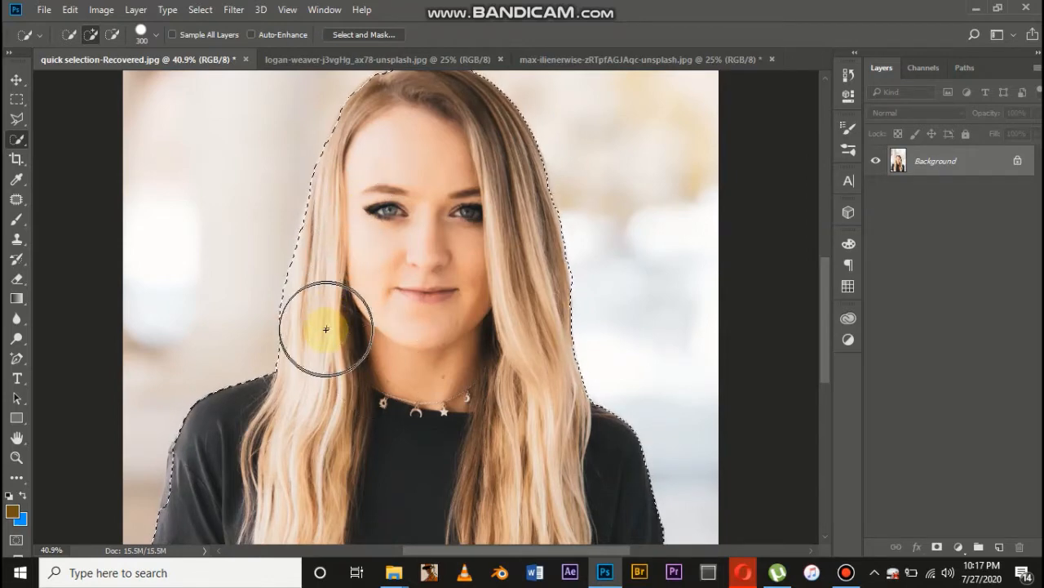
Try extending the selection into the background beside the left shoulder, and undo that addition
scroll(381, 326, "down", 3)
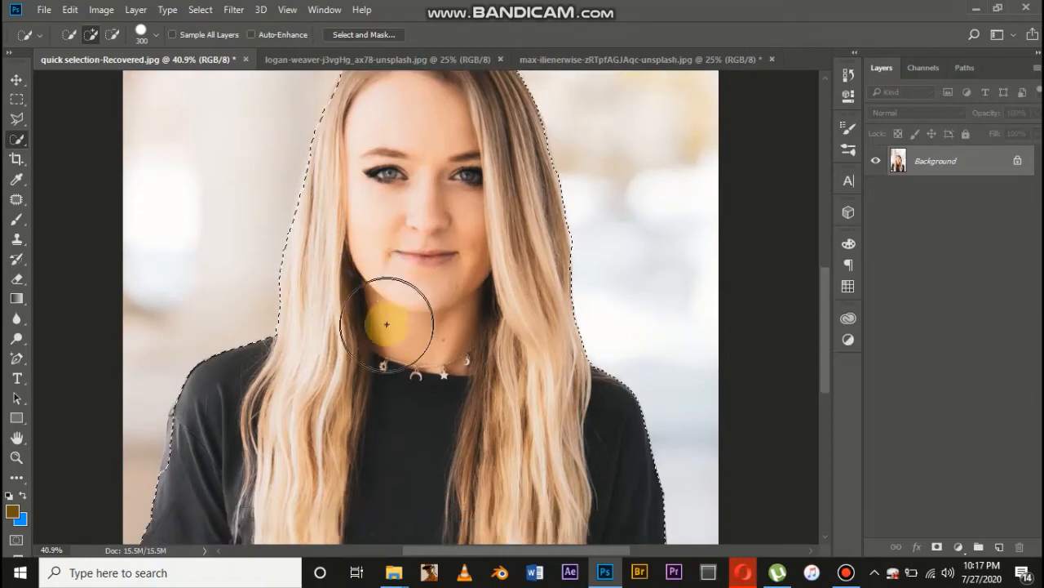
mouse_move(446, 280)
left_mouse_down()
mouse_move(400, 291)
mouse_move(326, 336)
mouse_move(258, 398)
mouse_move(220, 404)
left_mouse_up()
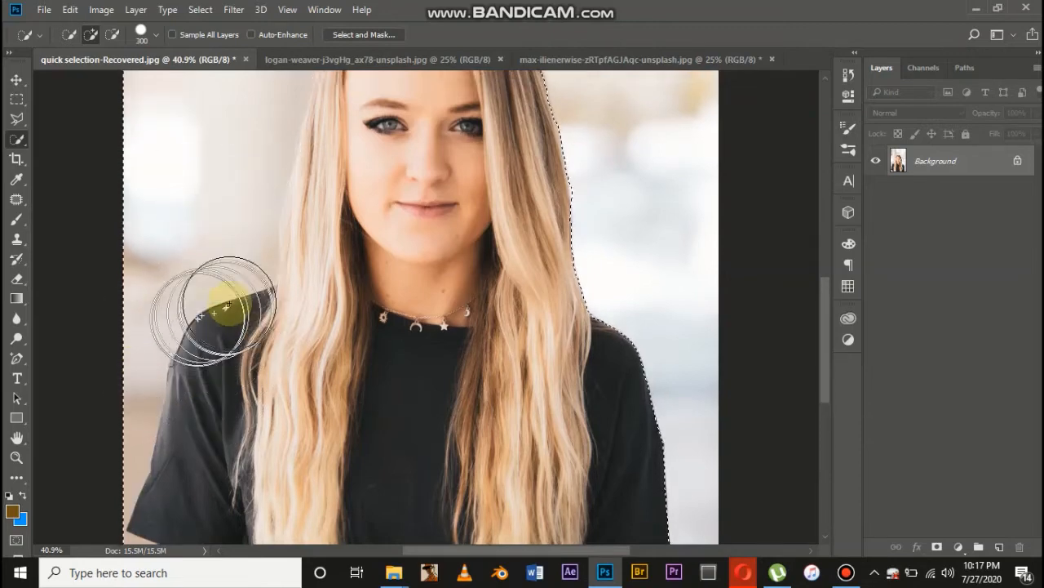
scroll(234, 277, "up", 5)
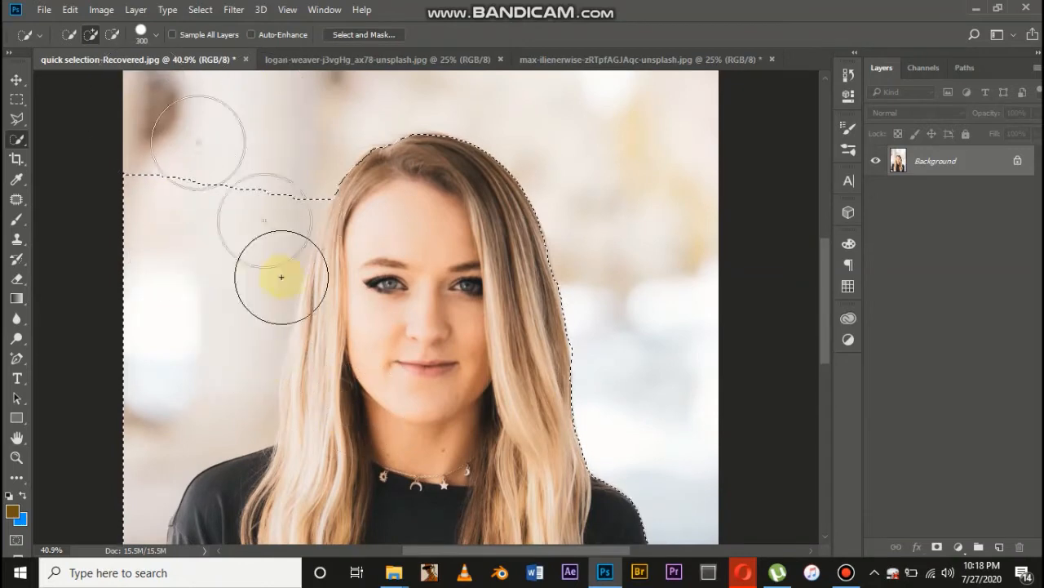
key("ctrl+z")
scroll(430, 240, "down", 3)
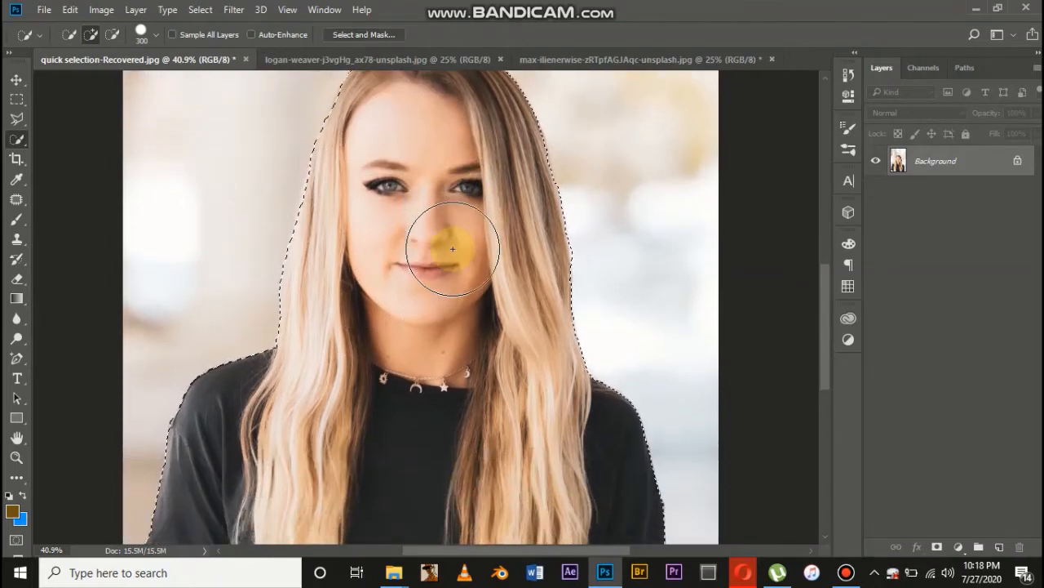
Switch to subtracting from the selection and remove the background areas beside the hair on the left
scroll(327, 163, "up", 1)
left_click(117, 37)
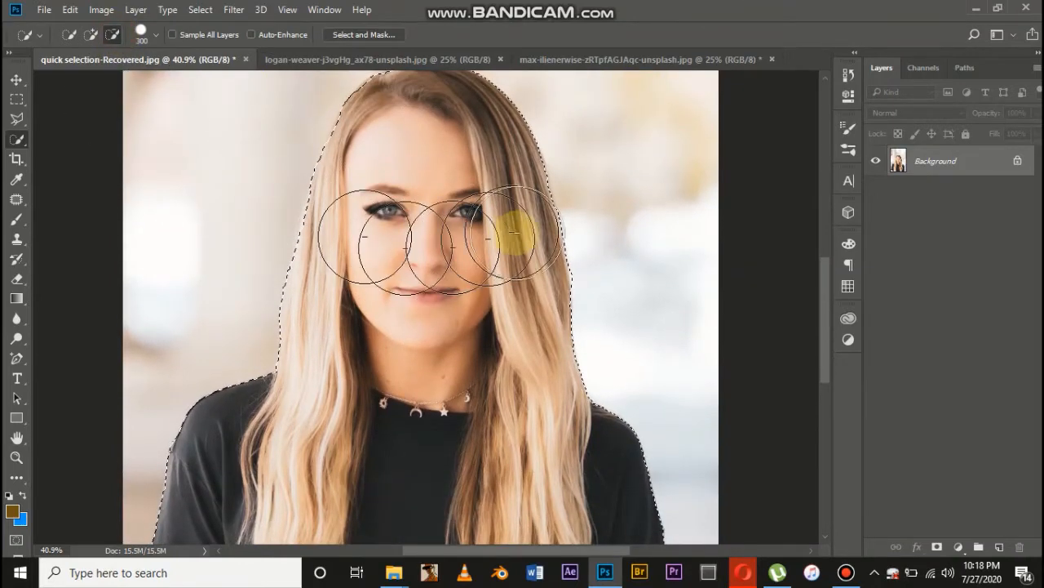
scroll(538, 225, "down", 10)
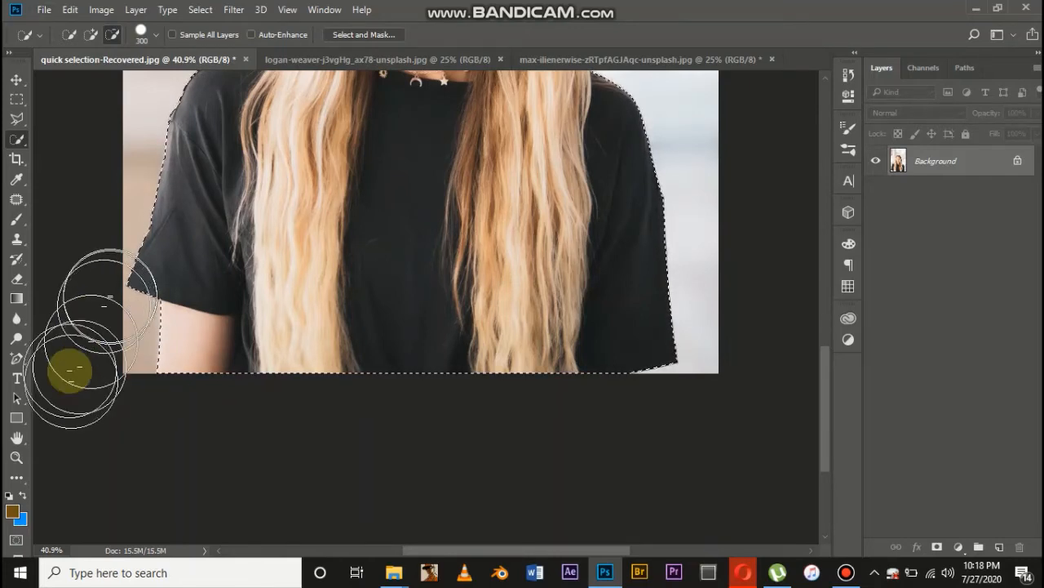
scroll(94, 351, "up", 5)
scroll(98, 363, "up", 9)
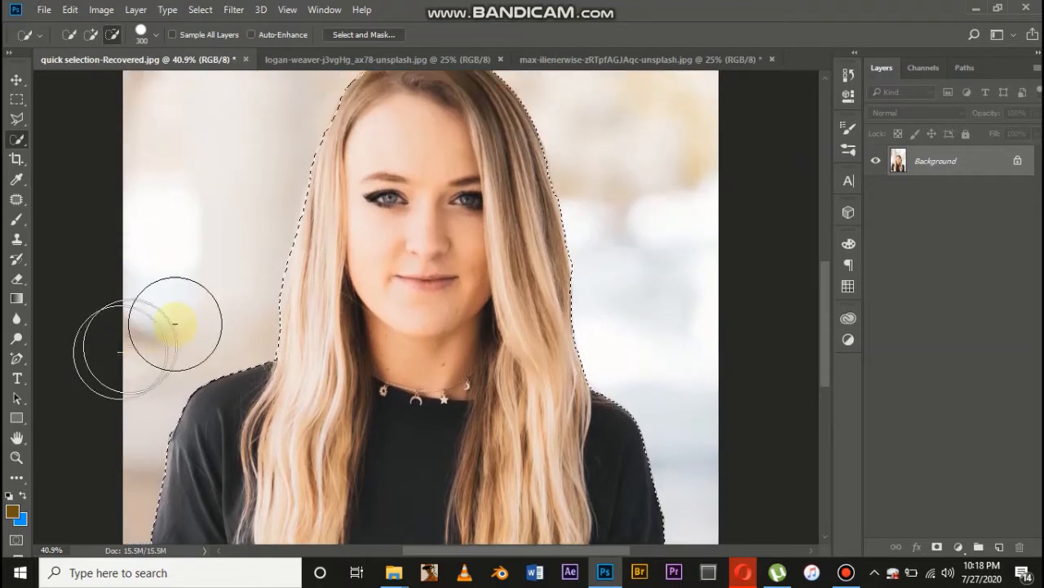
left_click(240, 260)
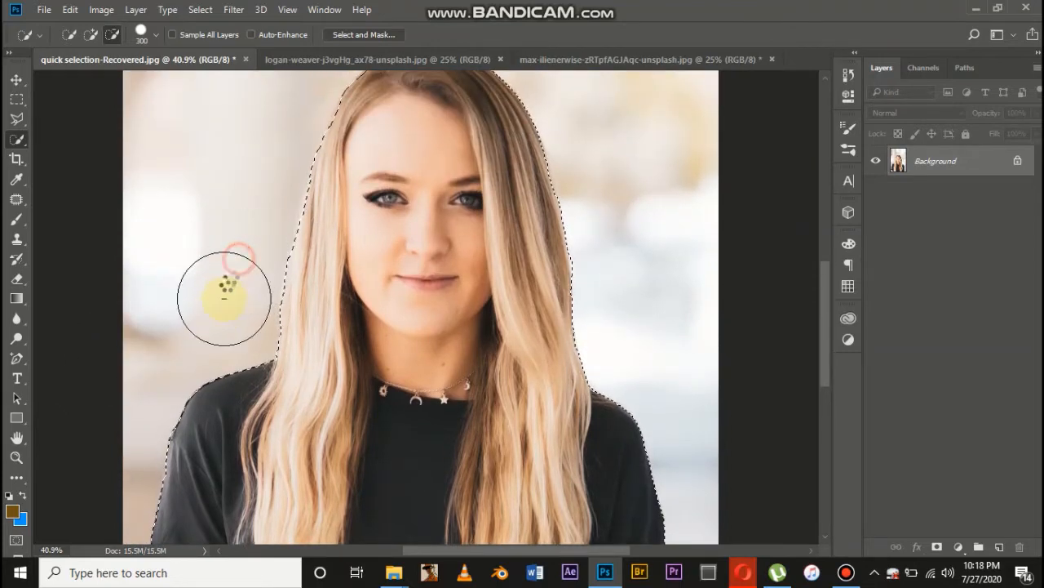
left_click(234, 303)
Add the missing hair at the upper left of the head back to the selection
scroll(408, 280, "up", 4)
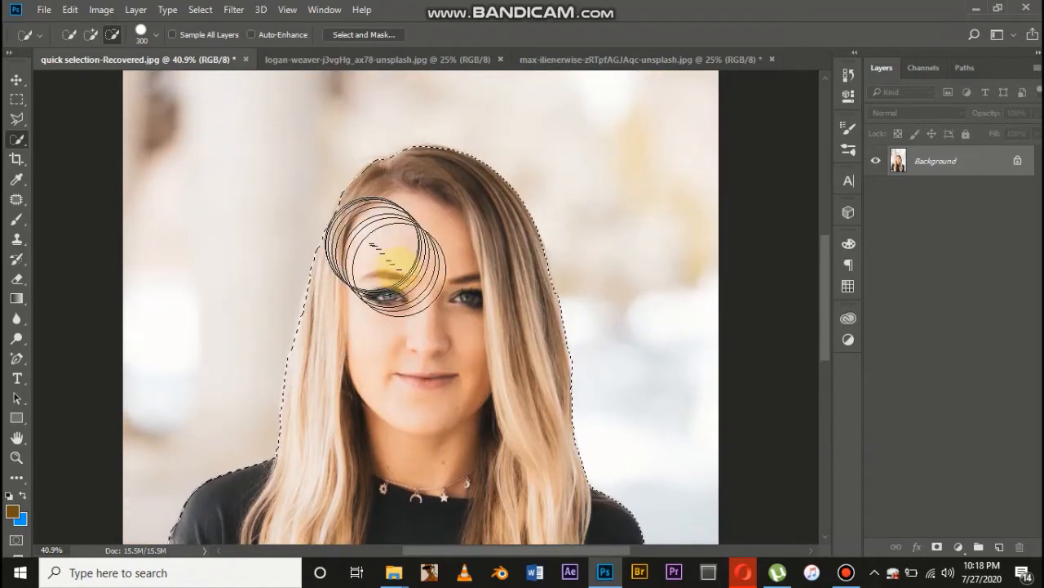
left_click(91, 34)
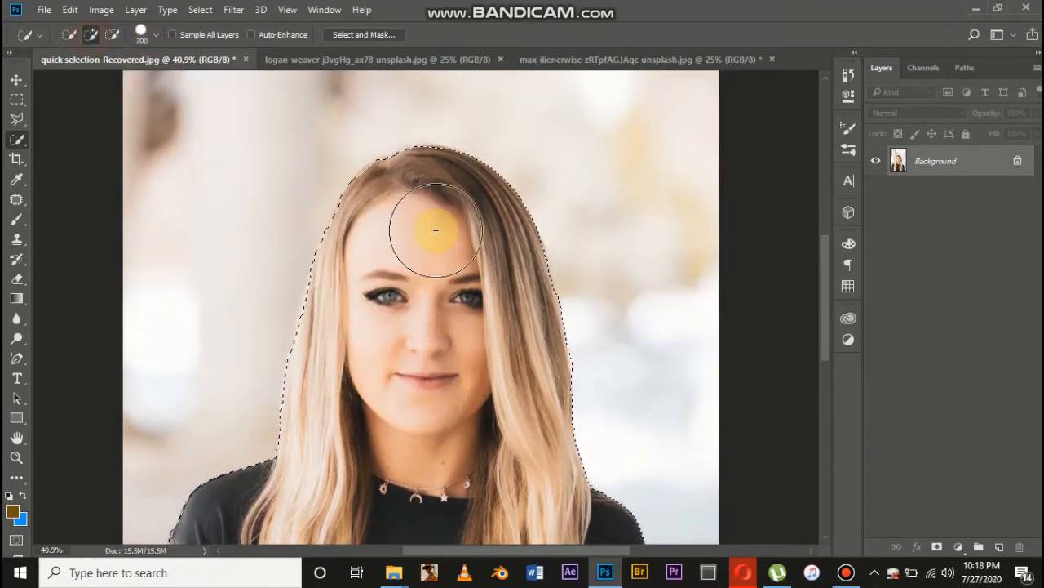
left_click(381, 224)
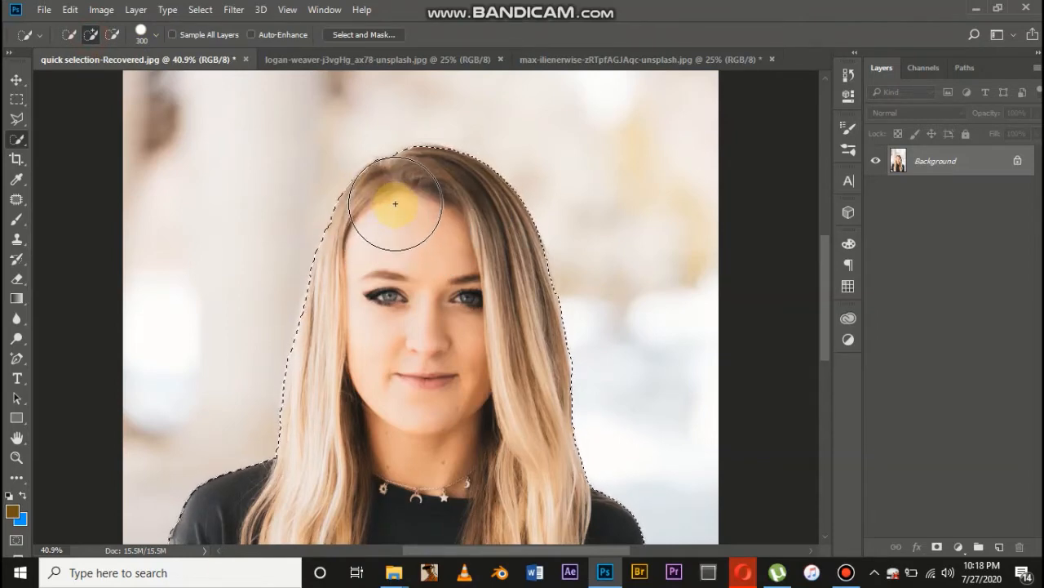
left_click(391, 203)
Copy the selected woman to a new layer and hide the Background layer
scroll(411, 224, "down", 5)
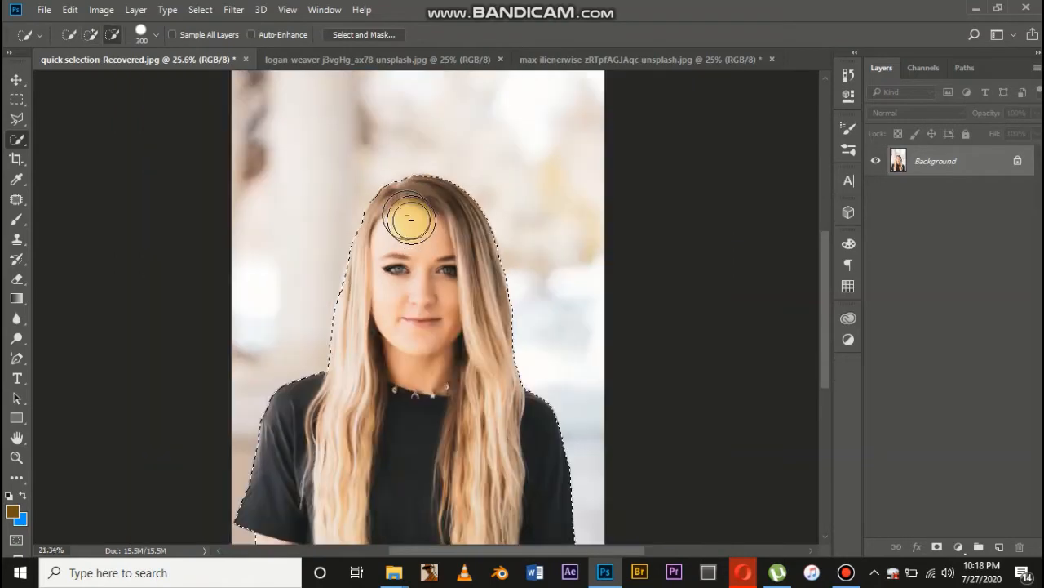
key("ctrl+j")
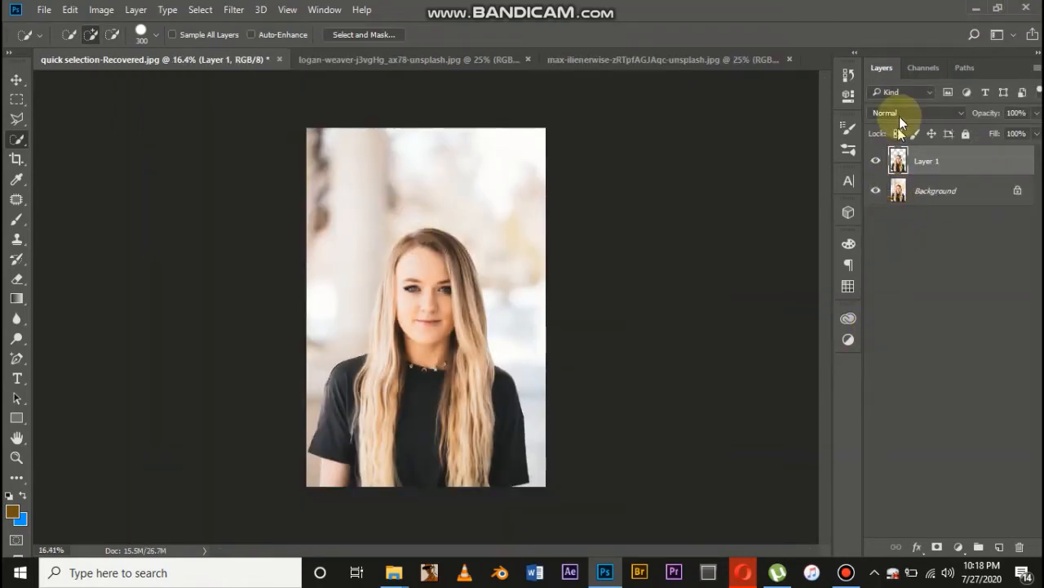
left_click(876, 191)
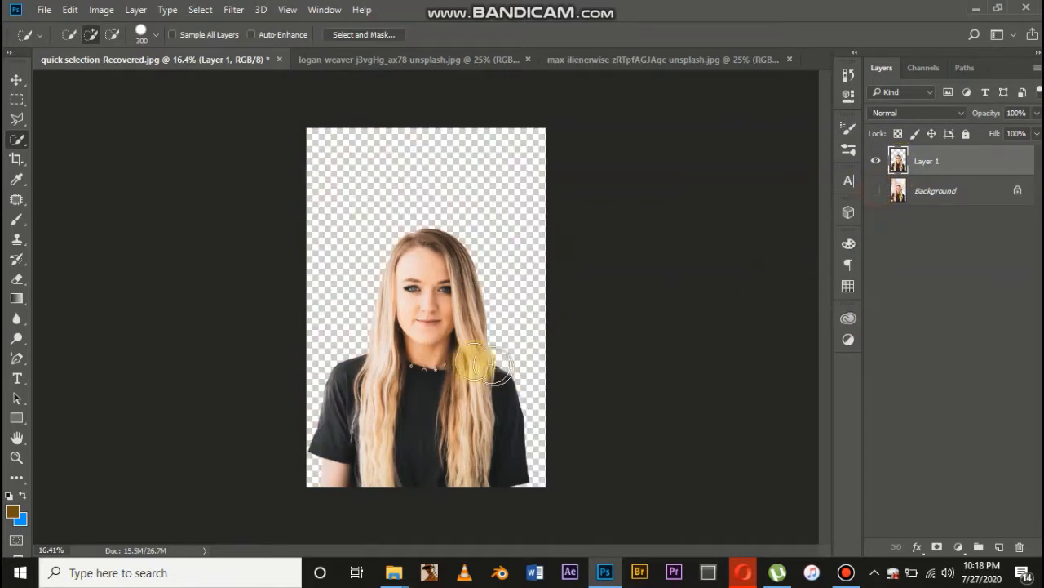
Examine the hair and shoulder edges of the cut-out woman against the transparent background
scroll(479, 381, "up", 5)
scroll(480, 387, "up", 4)
scroll(513, 351, "down", 3)
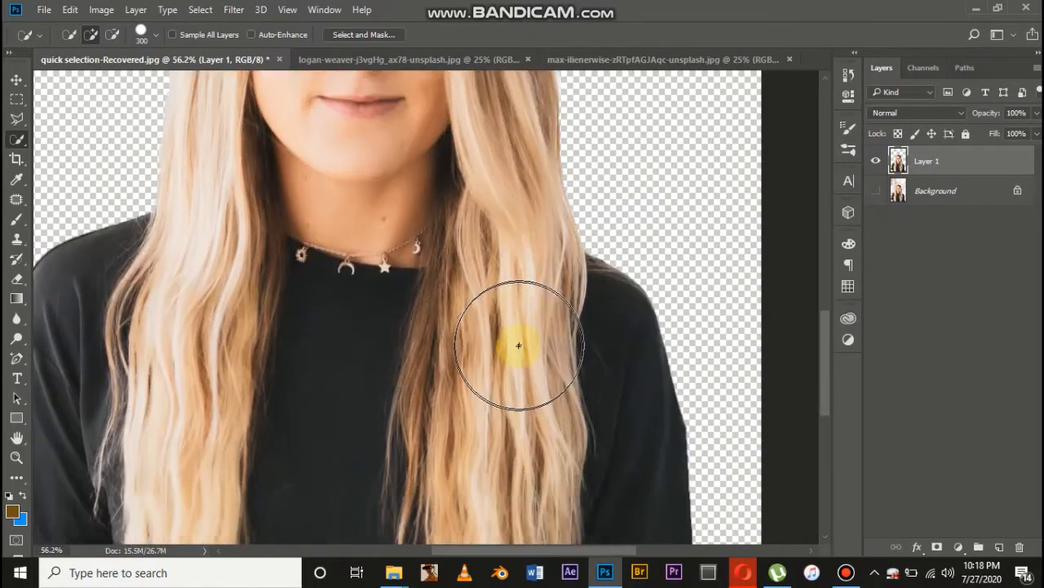
scroll(520, 354, "down", 5)
scroll(514, 355, "down", 1)
scroll(453, 355, "up", 4)
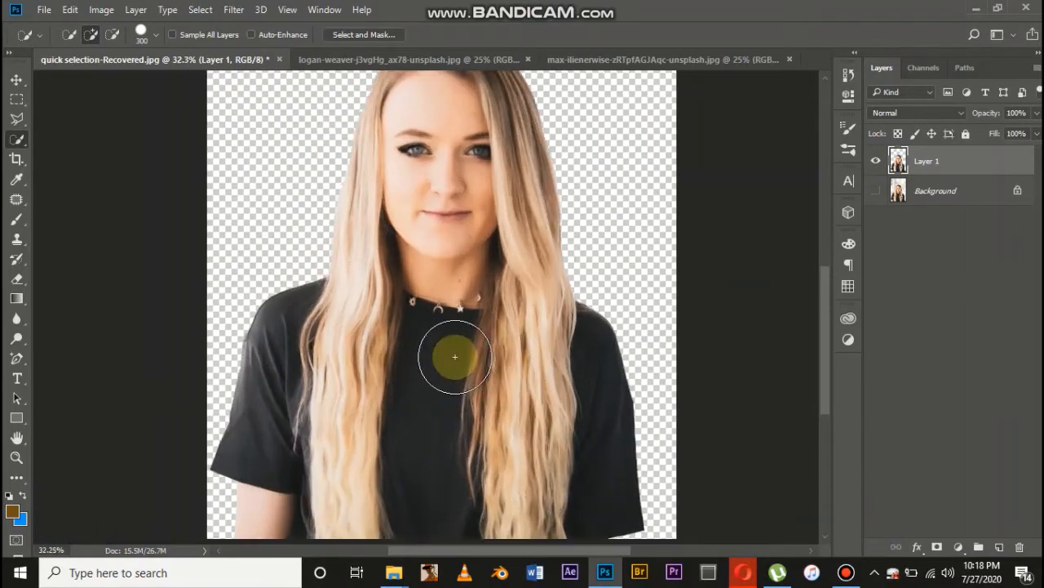
scroll(457, 355, "down", 4)
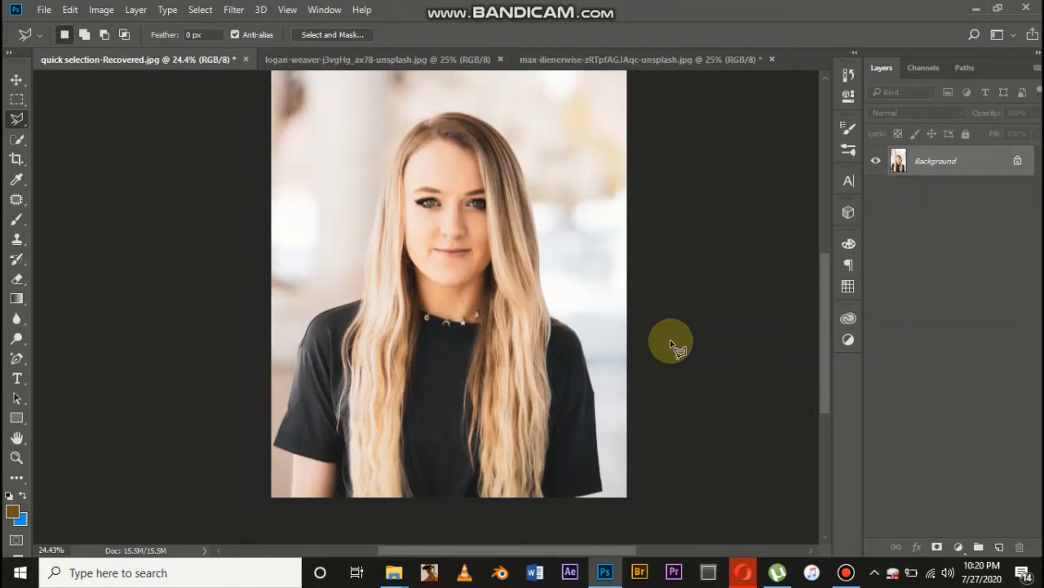
Try a freehand Lasso selection on the background in the upper left of the photo
right_click(13, 123)
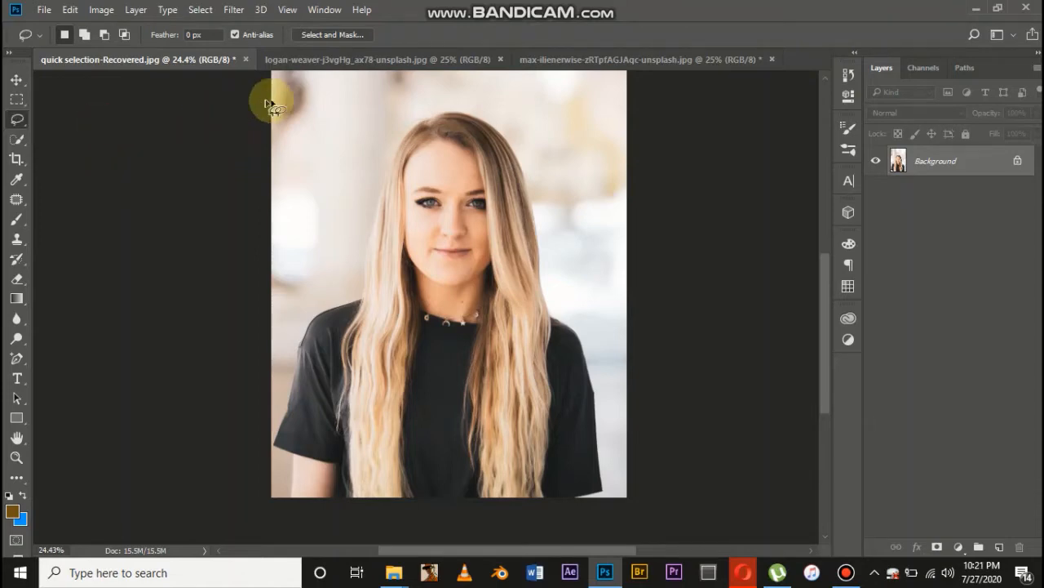
left_click(295, 96)
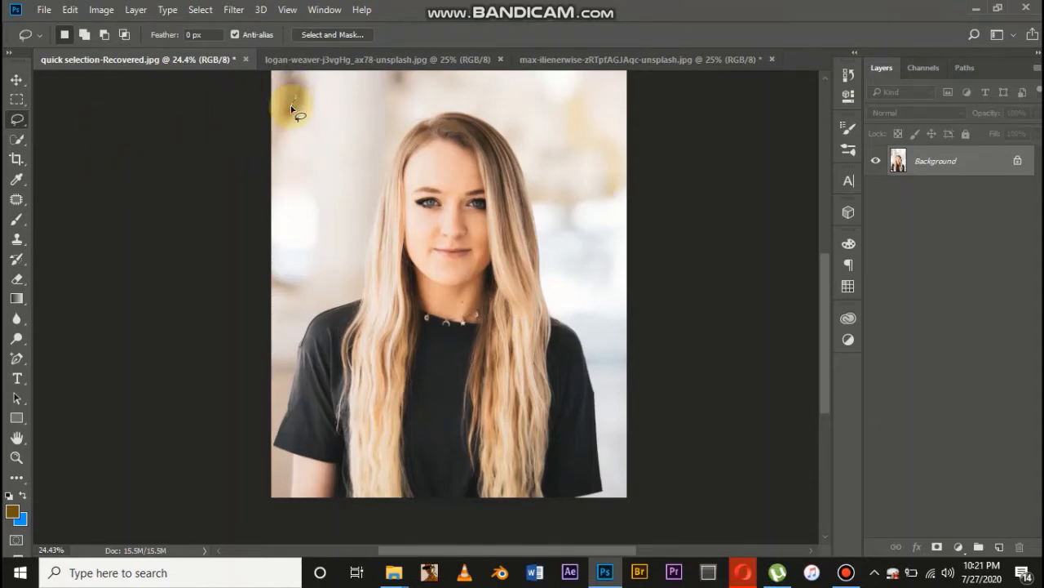
mouse_move(291, 107)
left_mouse_down()
mouse_move(303, 177)
mouse_move(322, 175)
mouse_move(387, 89)
mouse_move(355, 79)
left_mouse_up()
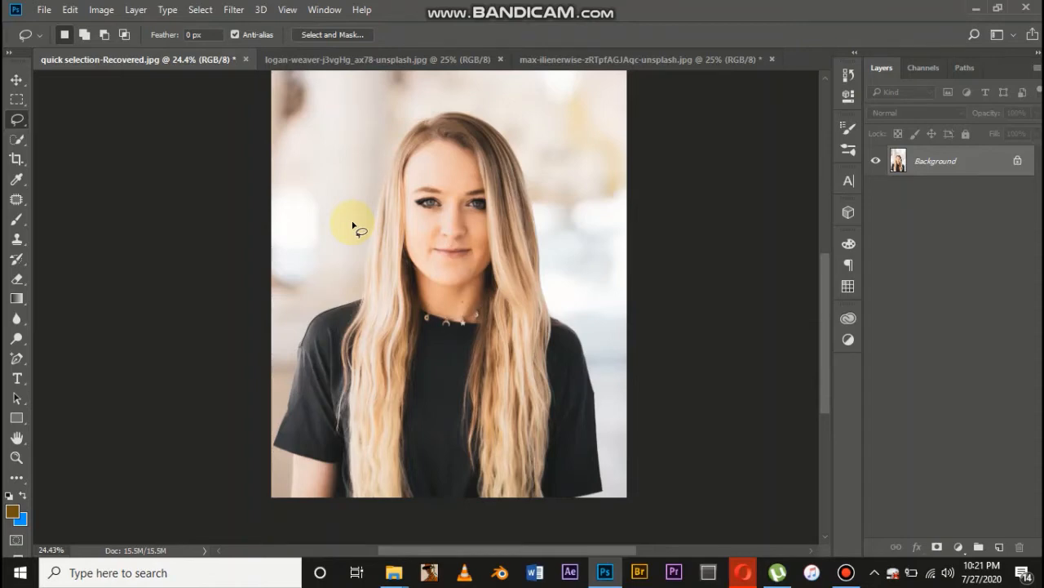
Draw a straight-edged trial selection on the background left of the head with the Polygonal Lasso, and deselect it
right_click(16, 120)
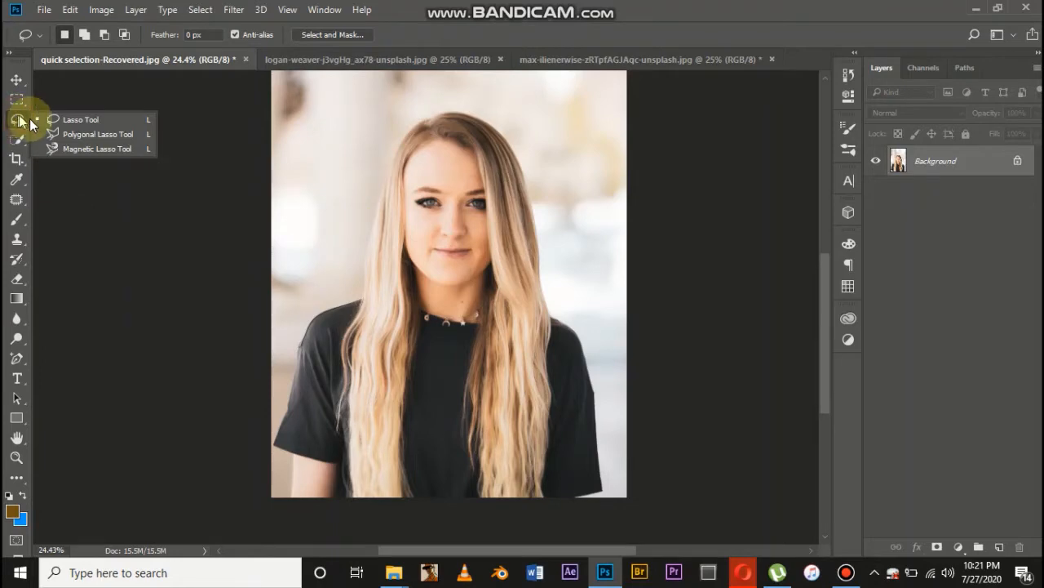
left_click(53, 134)
left_click(305, 168)
left_click(364, 114)
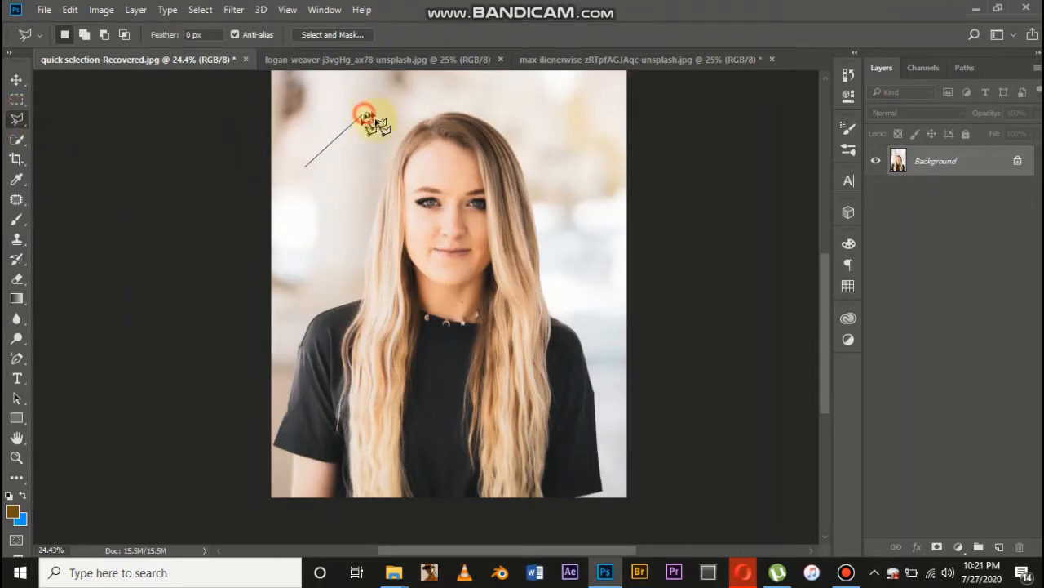
left_click(364, 159)
left_click(320, 206)
left_click(311, 258)
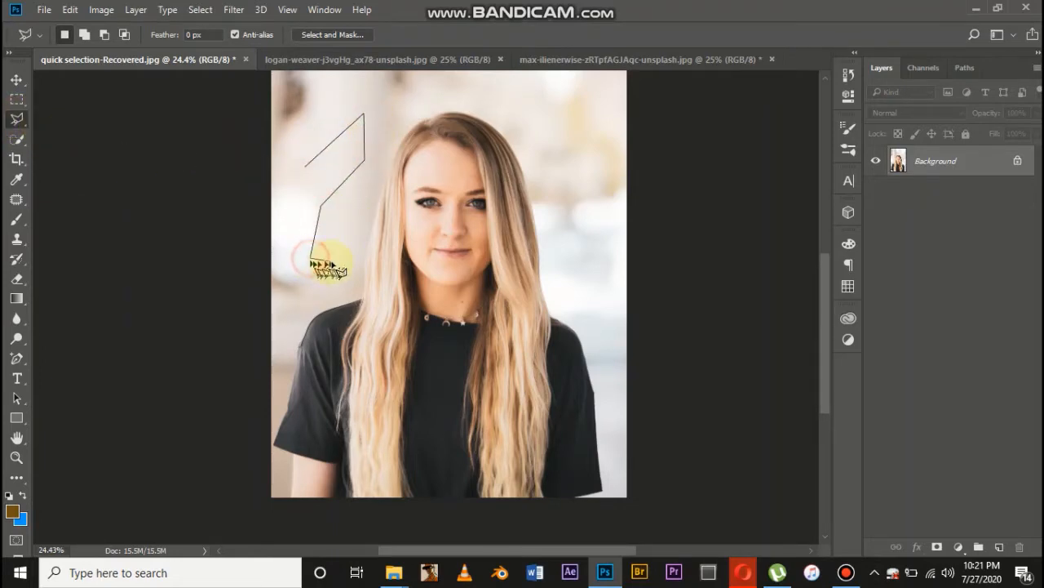
left_click(333, 263)
left_click(313, 277)
left_click(299, 263)
left_click(295, 238)
left_click(303, 169)
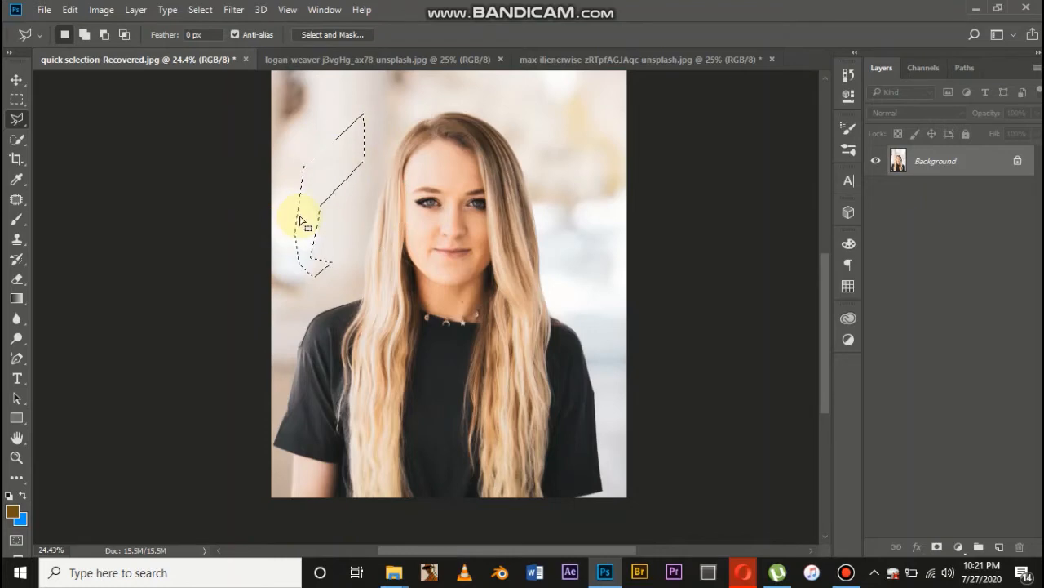
key("ctrl+d")
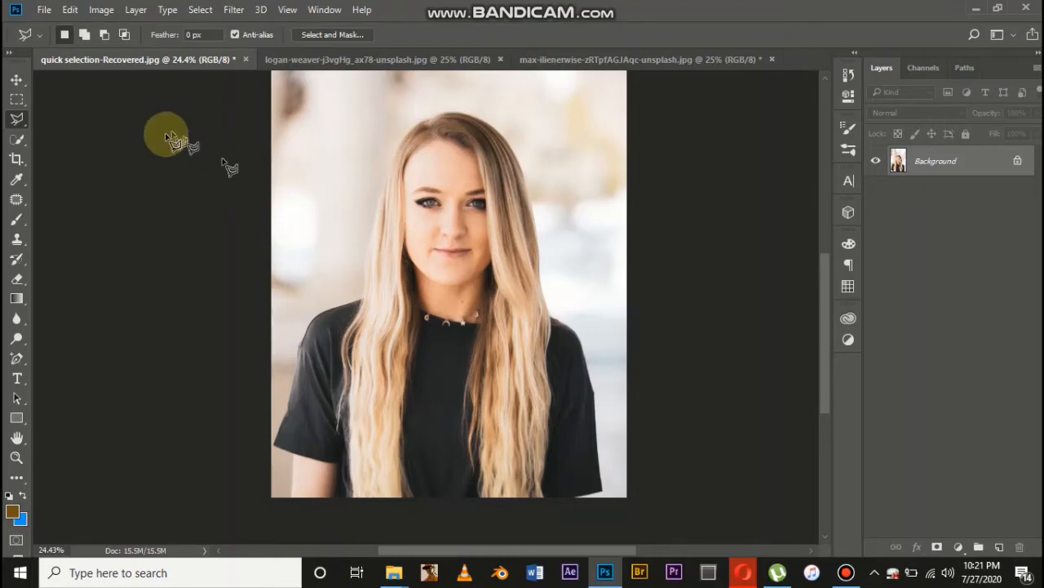
Trace the left sleeve and shoulder edge with the Magnetic Lasso, close the outline through the background, and deselect it
right_click(16, 118)
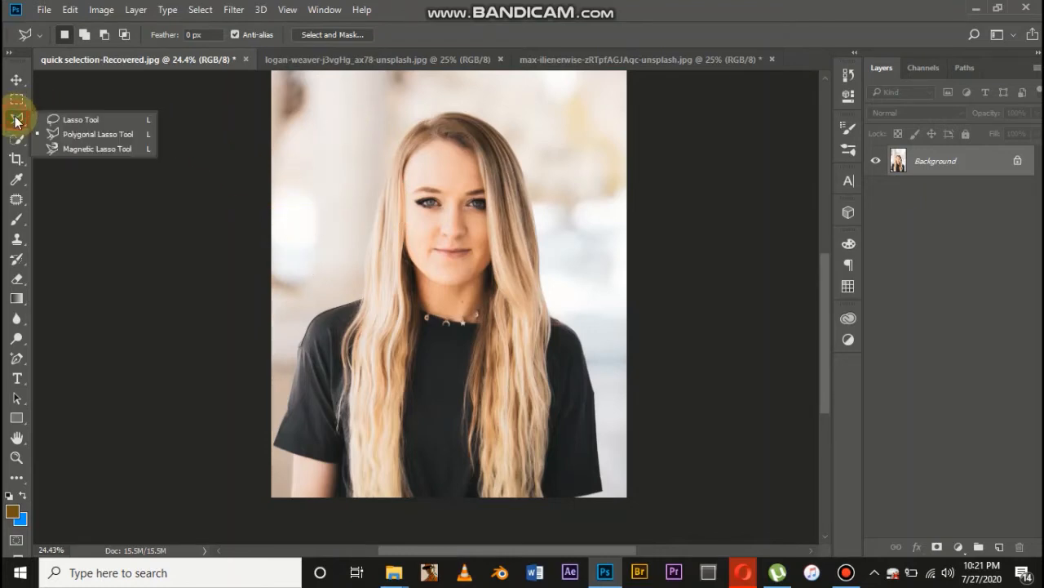
left_click(73, 151)
scroll(245, 455, "up", 2)
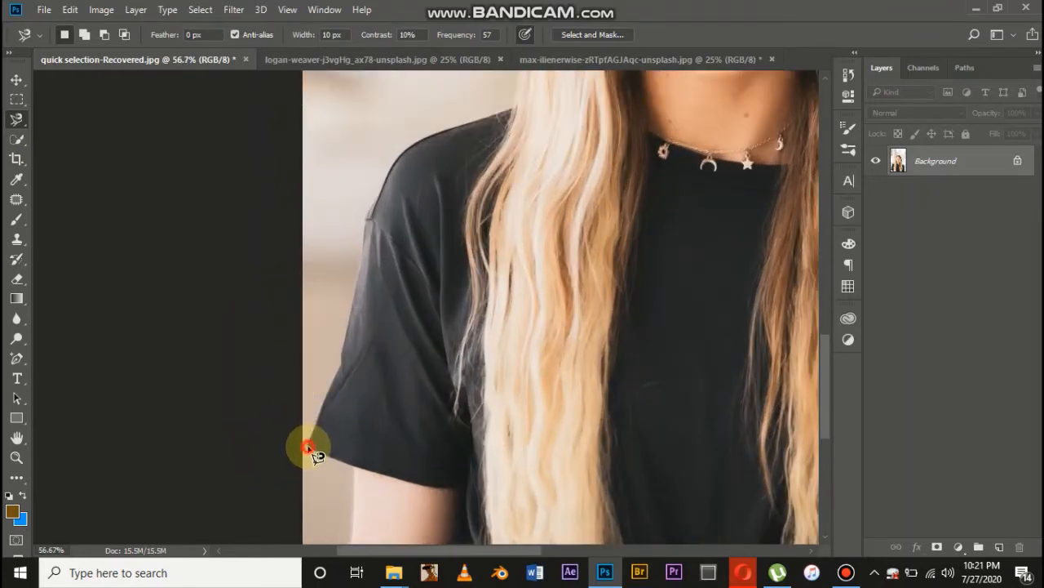
left_click(308, 447)
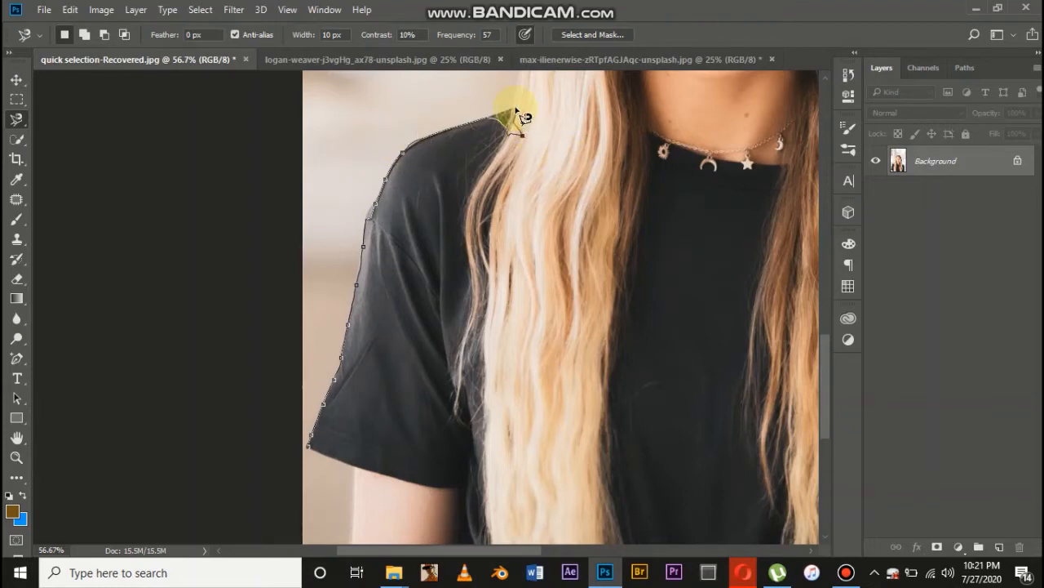
key("BackSpace")
key("BackSpace")
key("BackSpace")
key("BackSpace")
key("BackSpace")
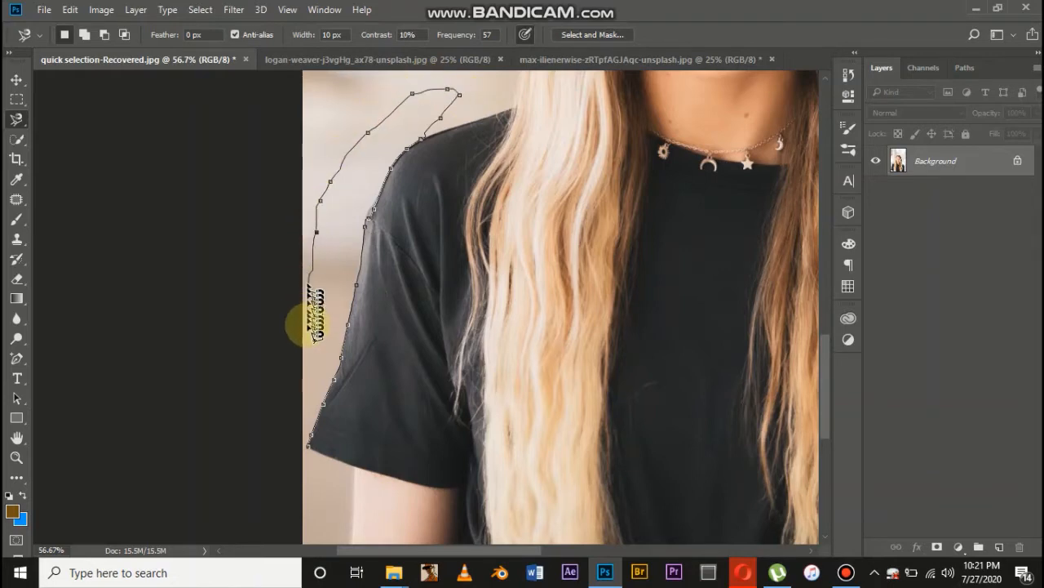
double_click(309, 449)
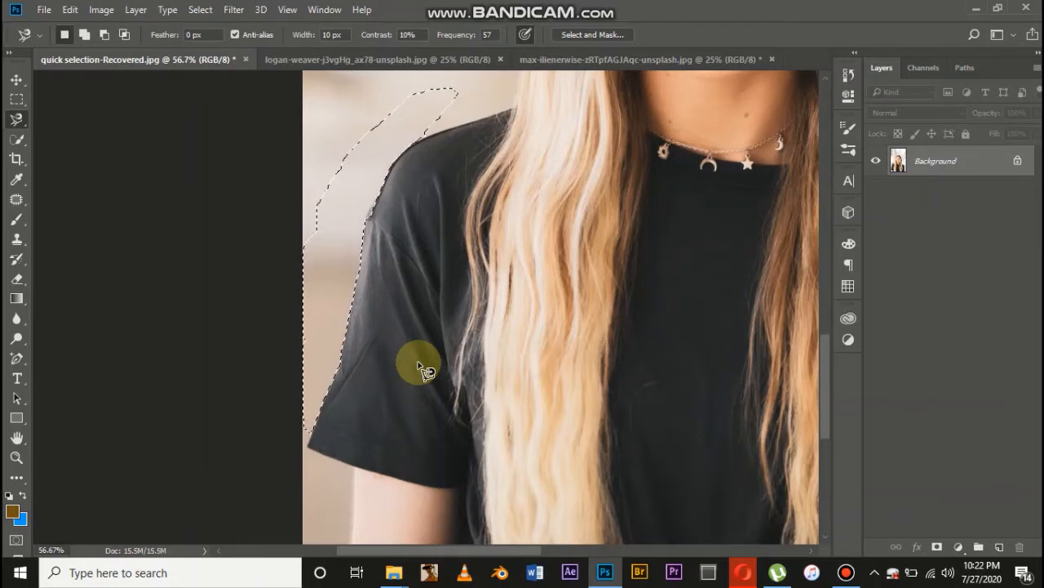
key("ctrl+d")
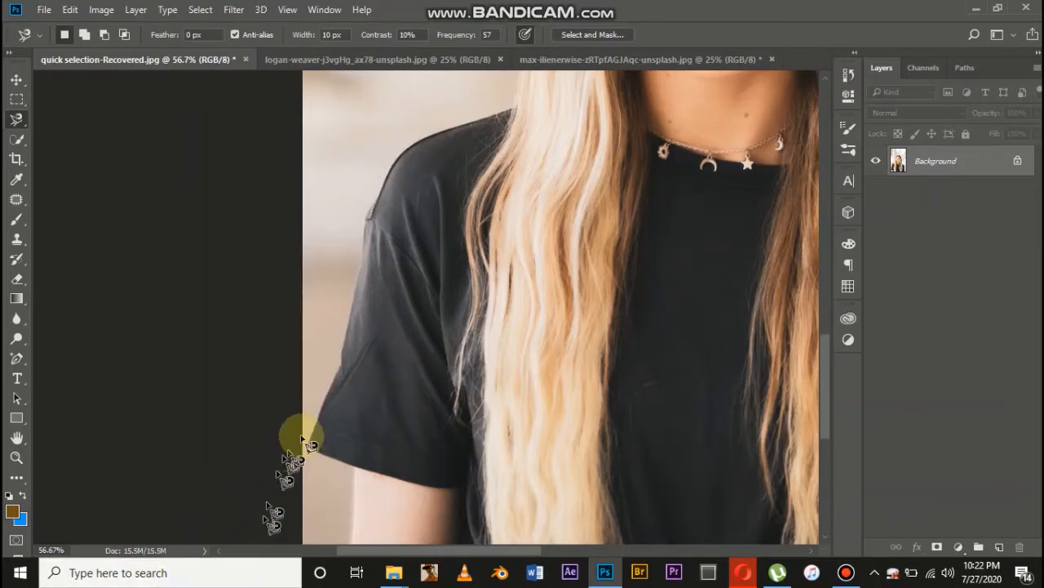
Start a Polygonal Lasso outline at the left sleeve's hem corner and follow the sleeve and shoulder up to the hair
scroll(305, 434, "down", 9)
scroll(338, 420, "up", 4)
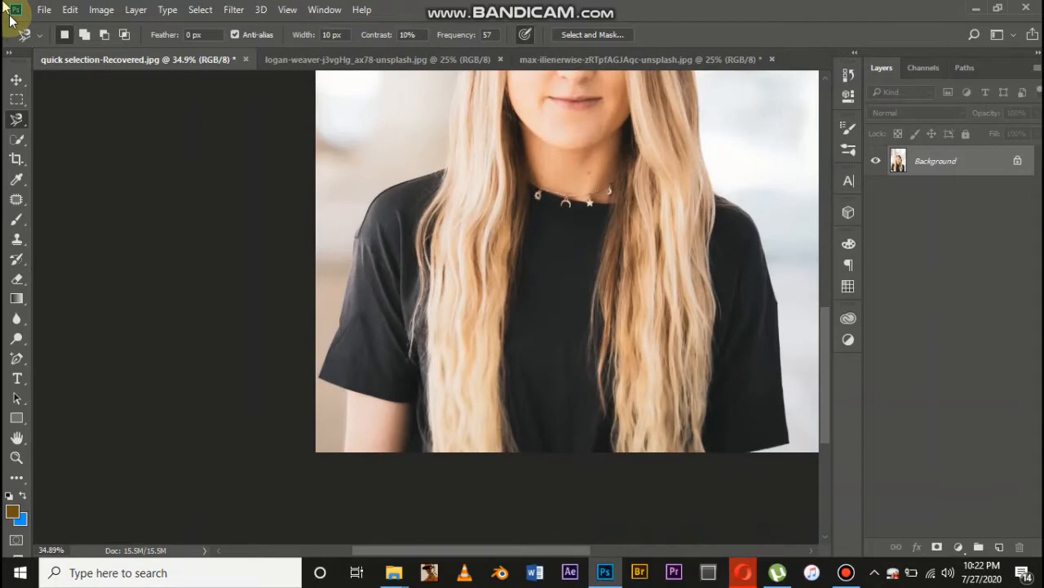
right_click(16, 119)
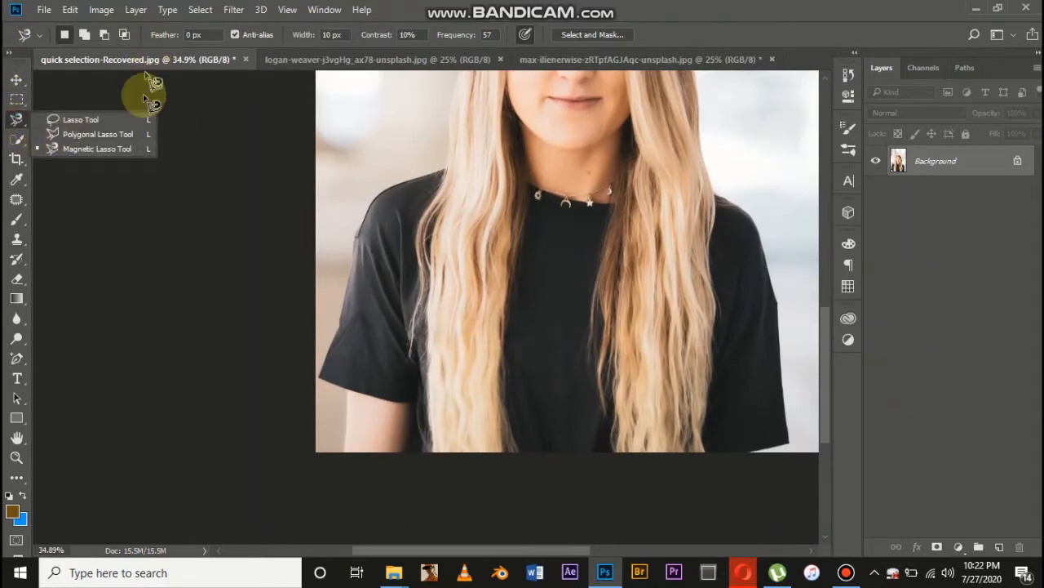
left_click(123, 135)
scroll(283, 389, "up", 3)
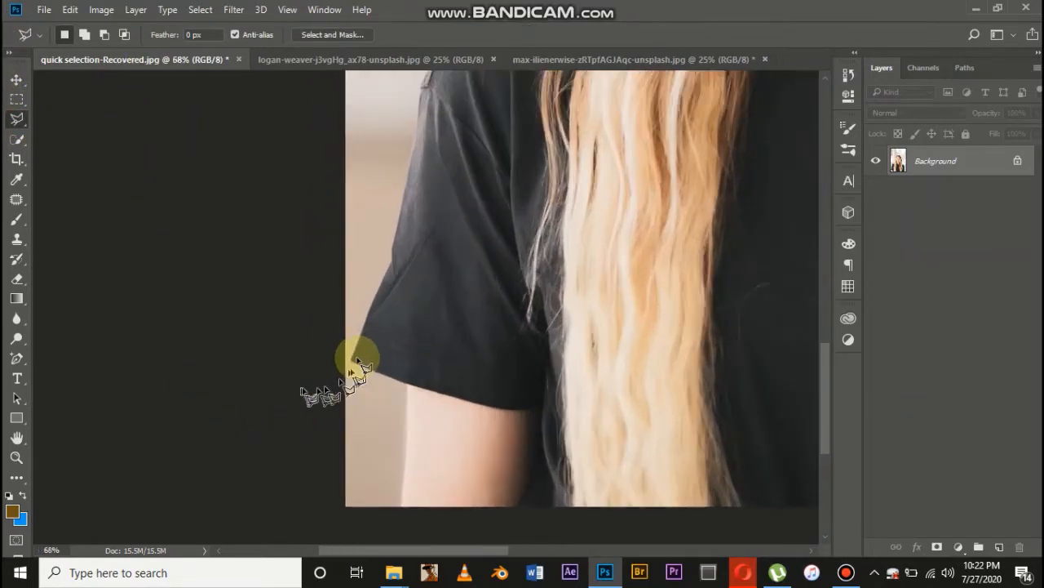
left_click(352, 361)
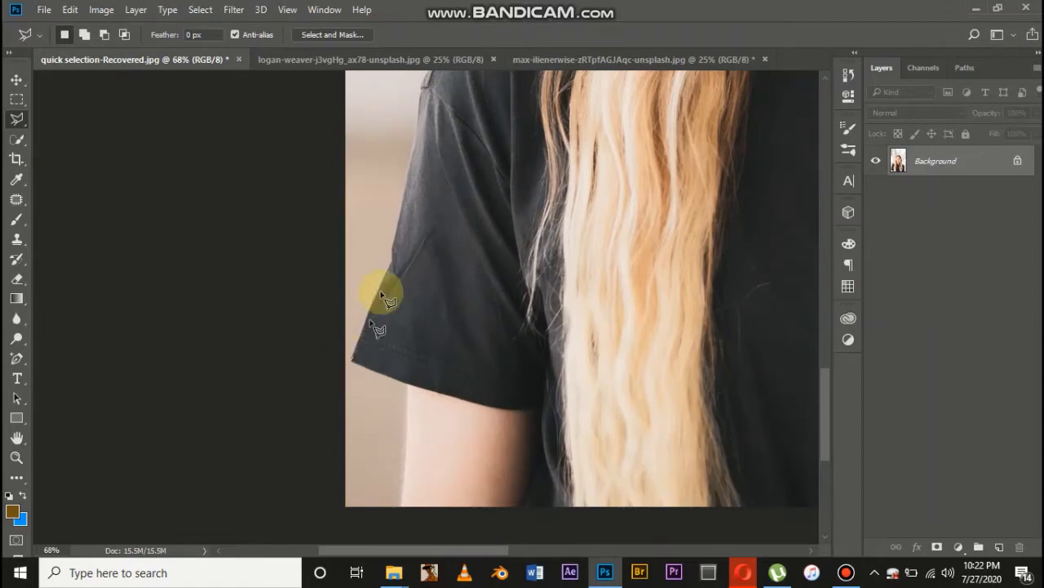
left_click(393, 250)
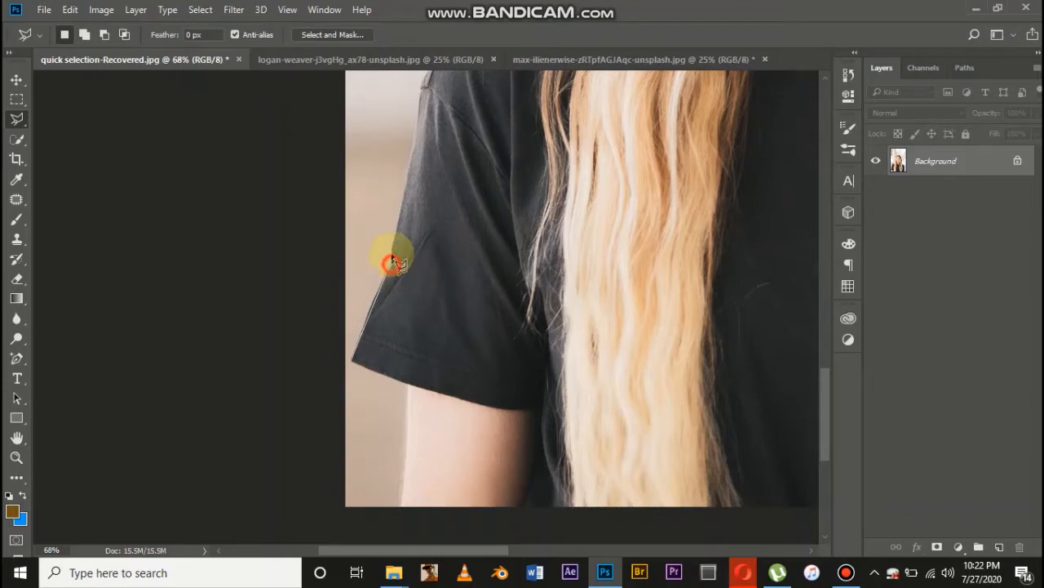
left_click(411, 150)
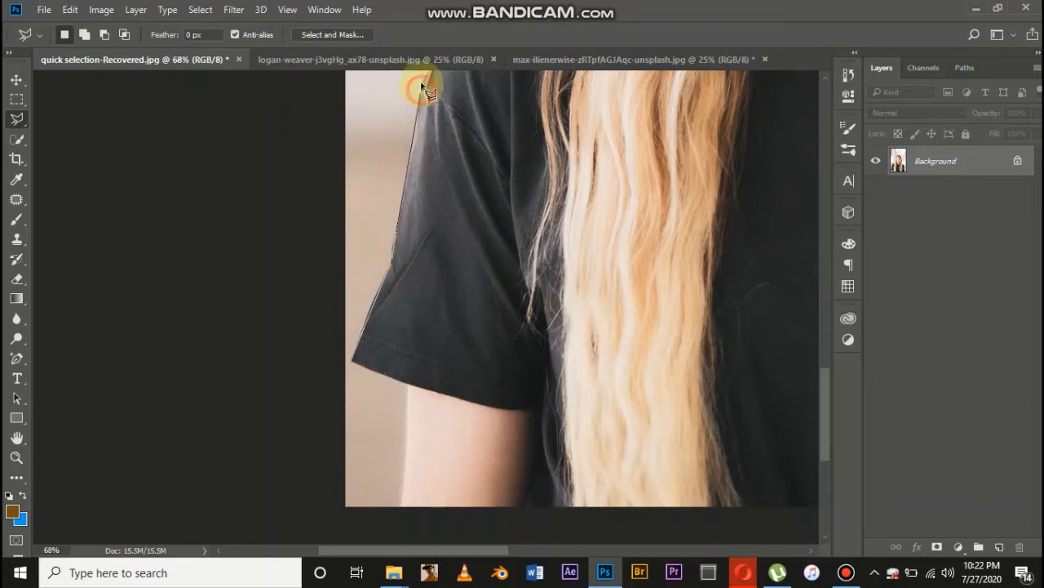
left_click(422, 80)
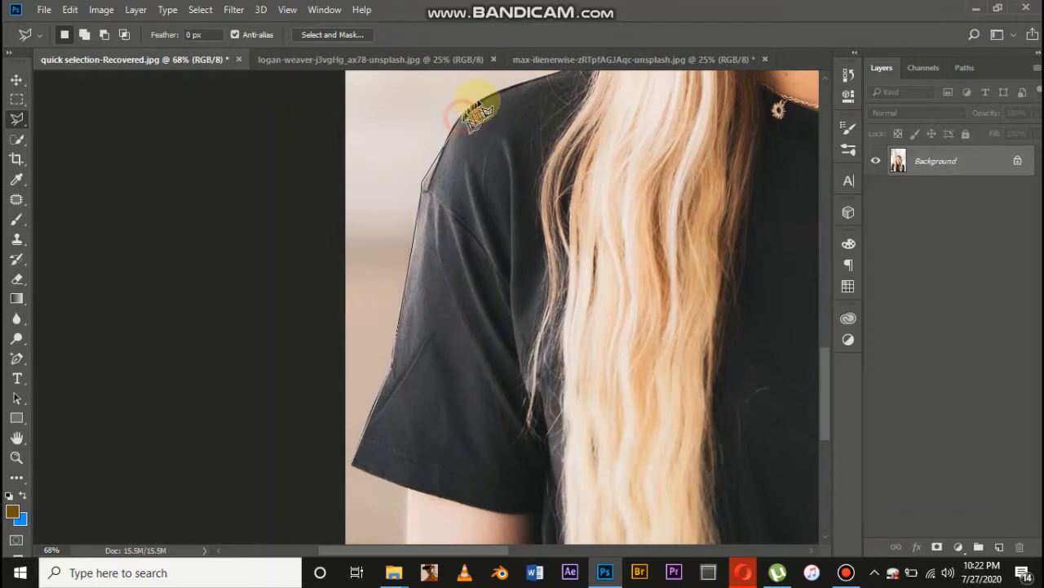
left_click(480, 96)
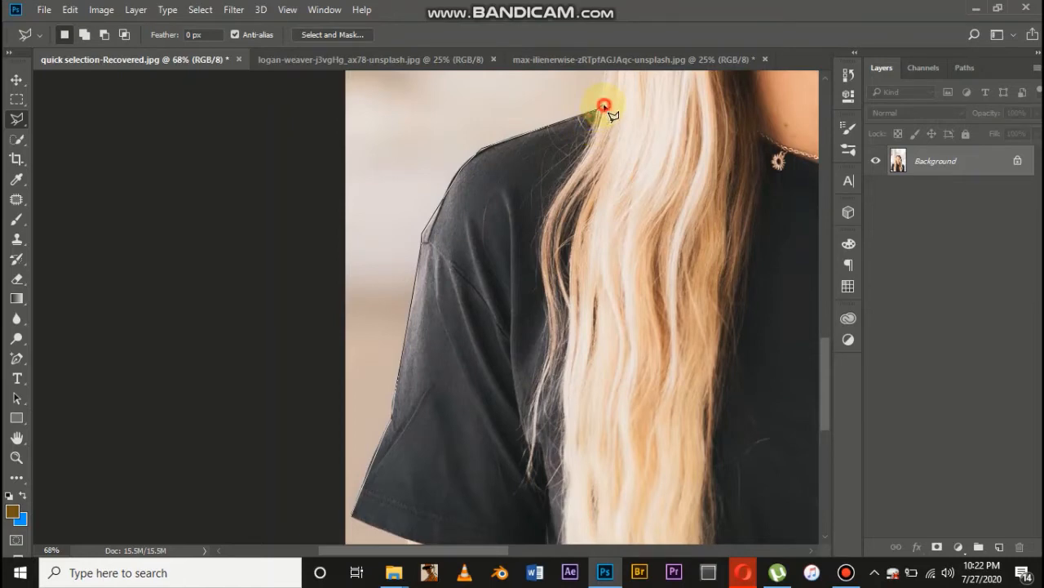
left_click(604, 106)
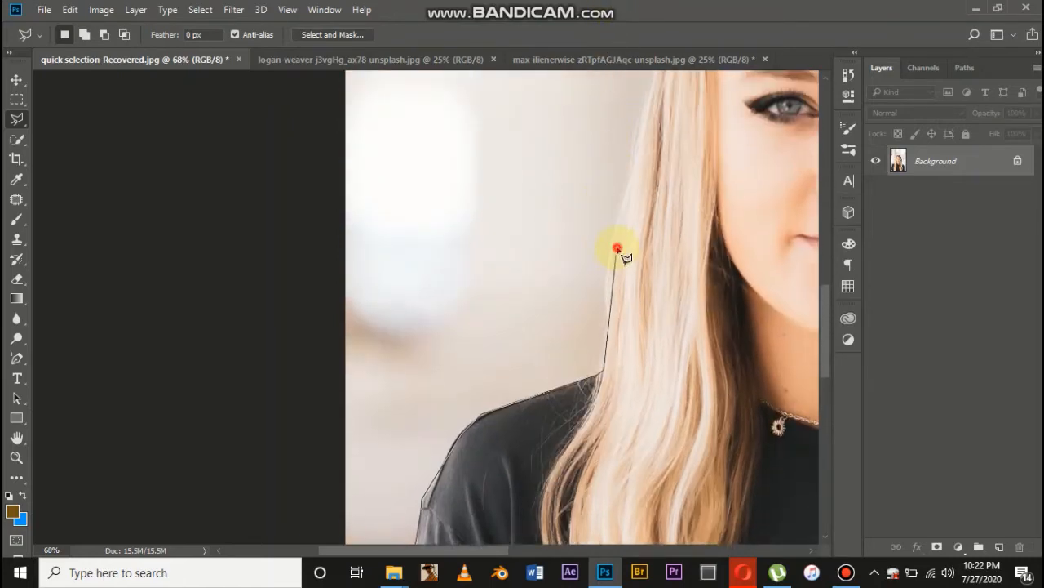
Continue the polygonal outline up the left edge of the hair to the top of the head
left_click(617, 248)
left_click(646, 117)
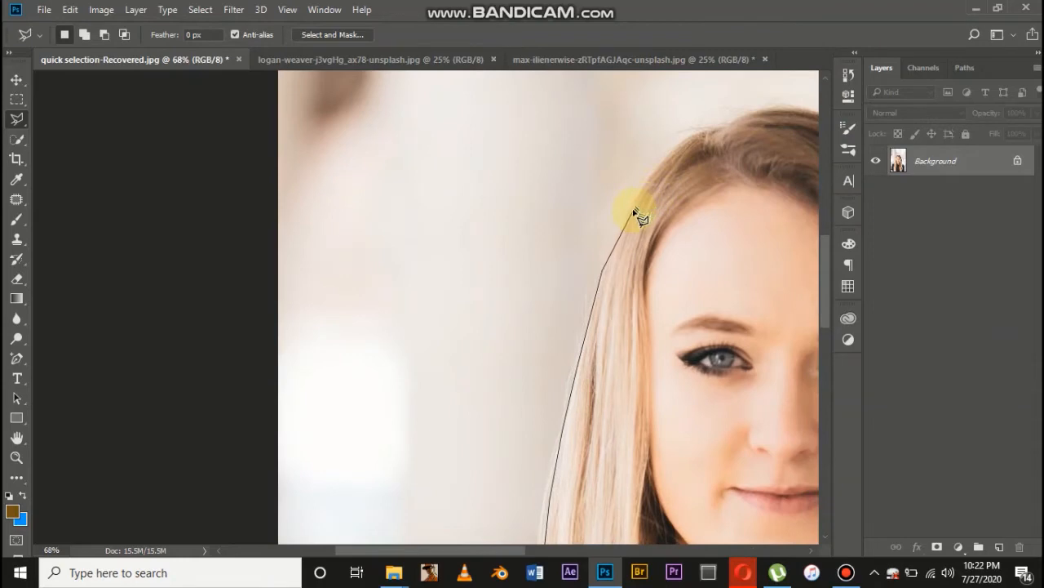
left_click(630, 210)
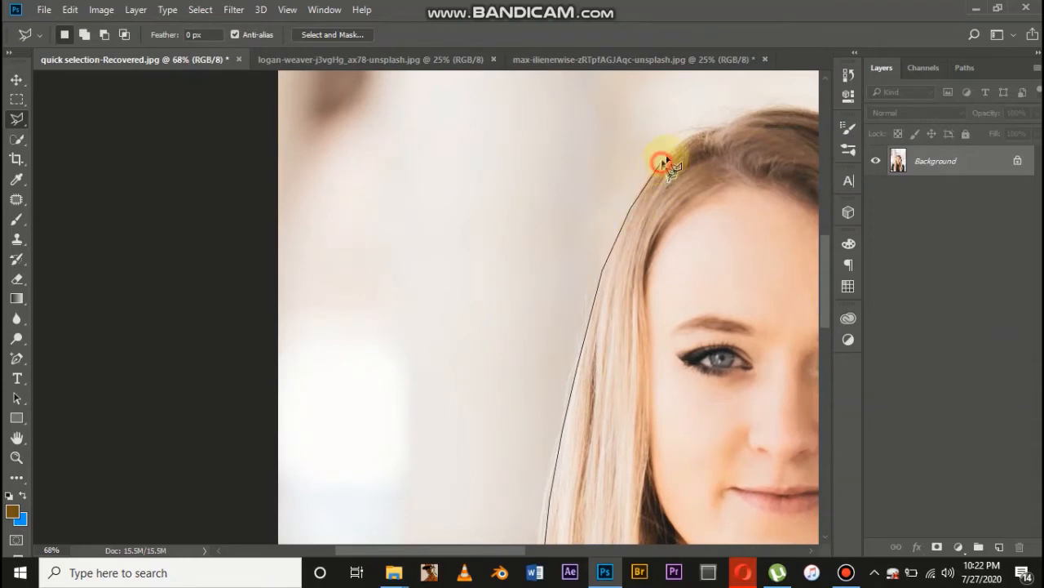
left_click(707, 131)
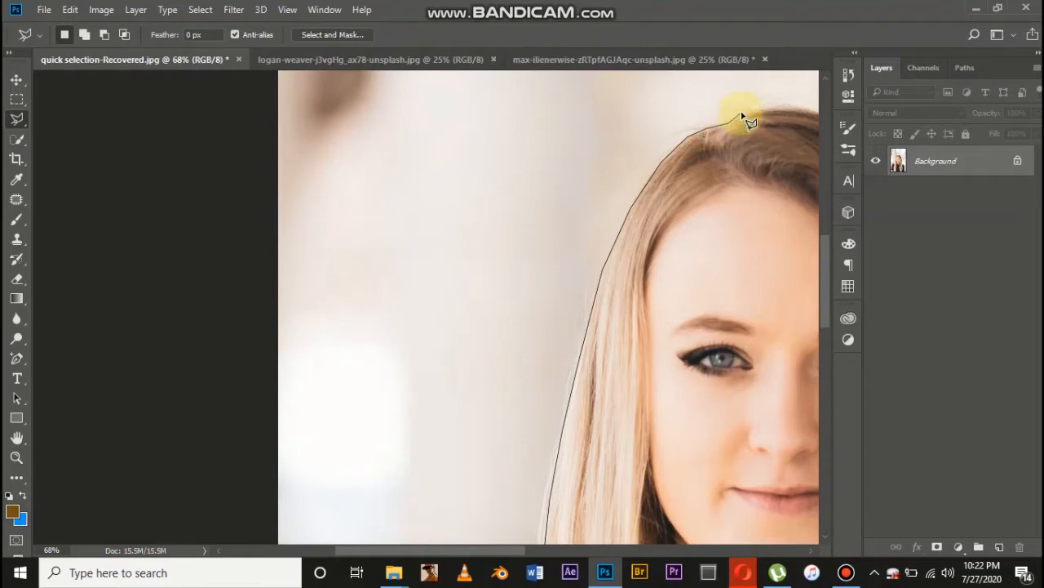
left_click(746, 115)
left_click(784, 107)
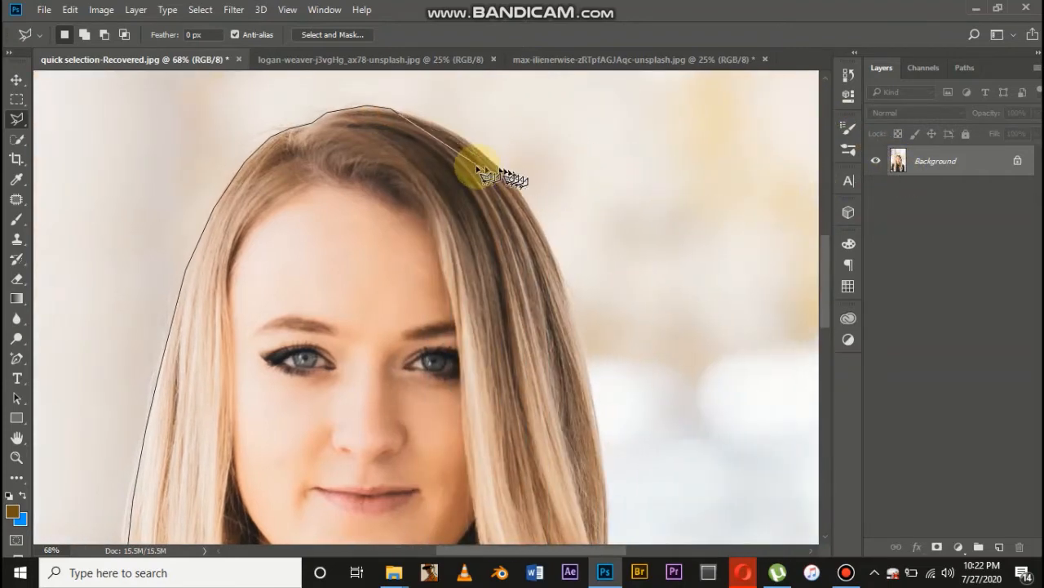
Carry the outline down the right side of the hair and body, below the photo, and close it along the left arm and sleeve hem
left_click(454, 133)
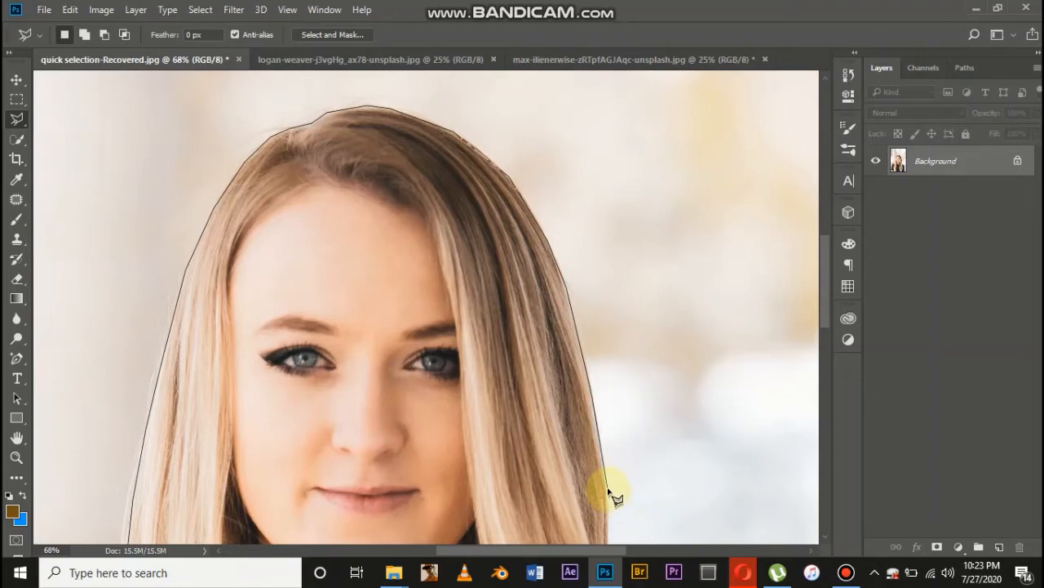
scroll(613, 490, "down", 4)
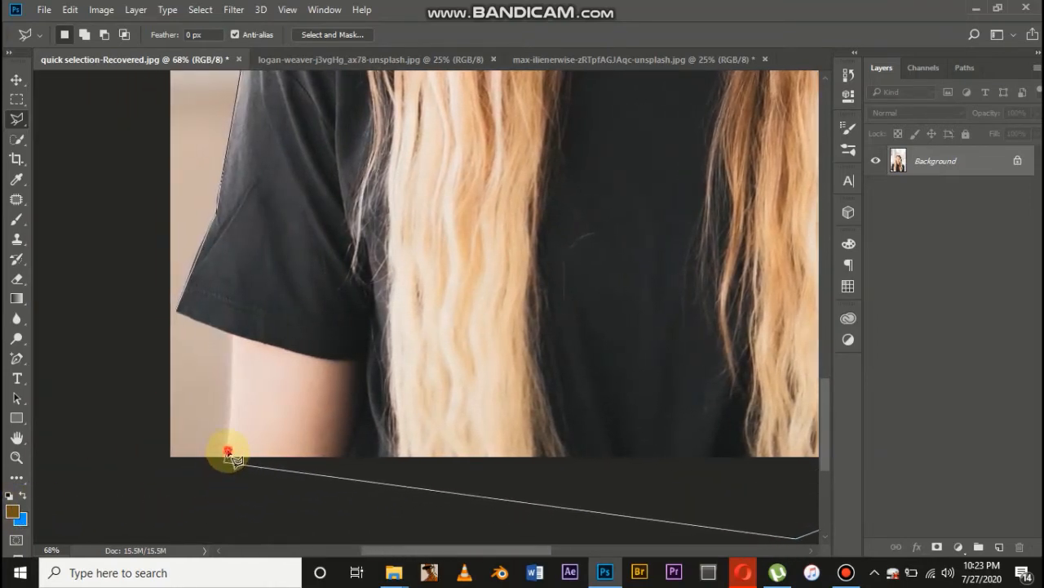
left_click(229, 454)
left_click(233, 370)
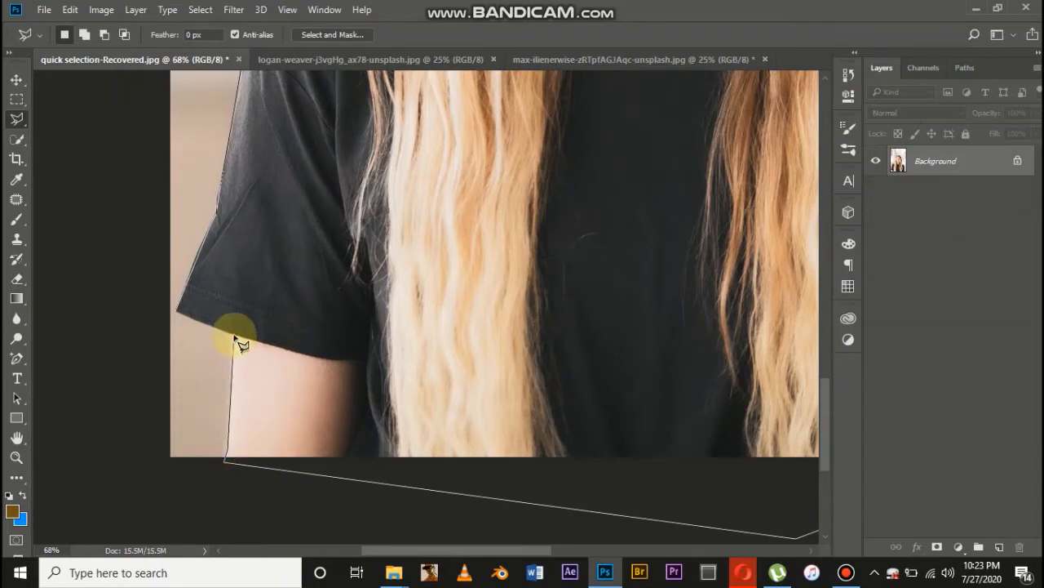
left_click(233, 335)
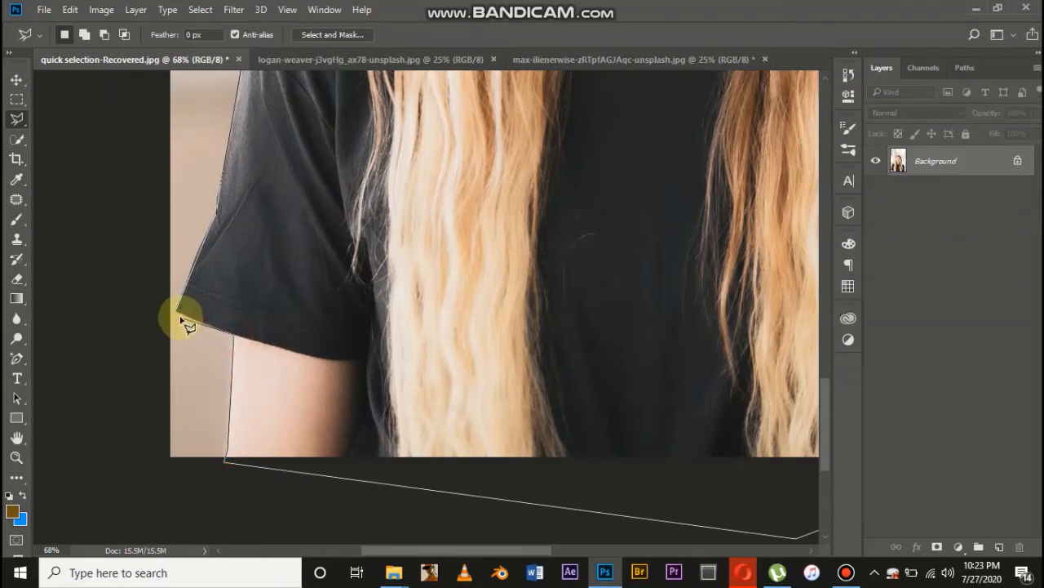
left_click(180, 314)
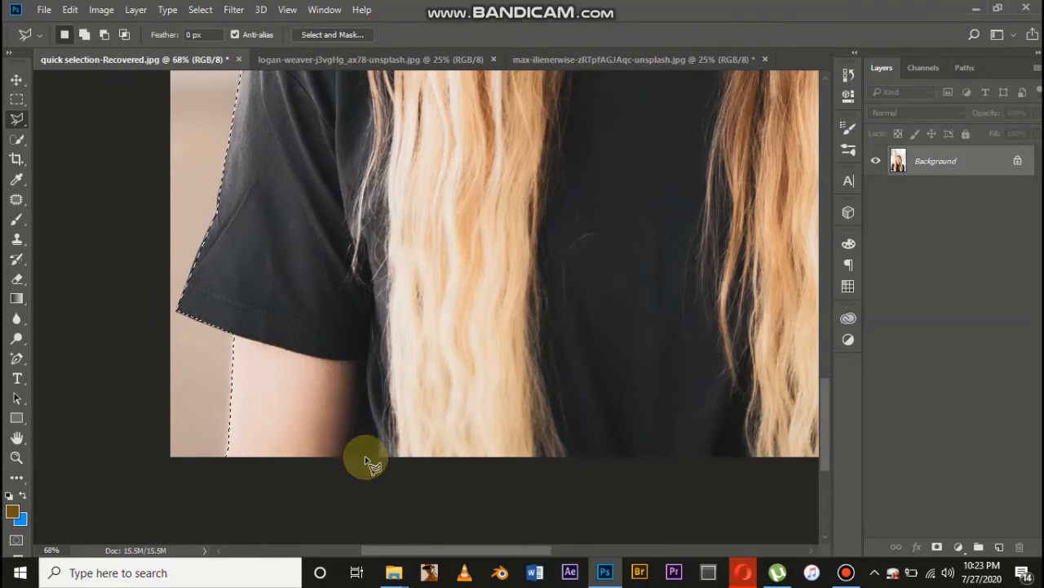
Copy the selected woman to a new layer, hide the Background layer, and inspect the cut-out's edges
key("ctrl+minus")
key("ctrl+minus")
key("ctrl+minus")
key("ctrl+minus")
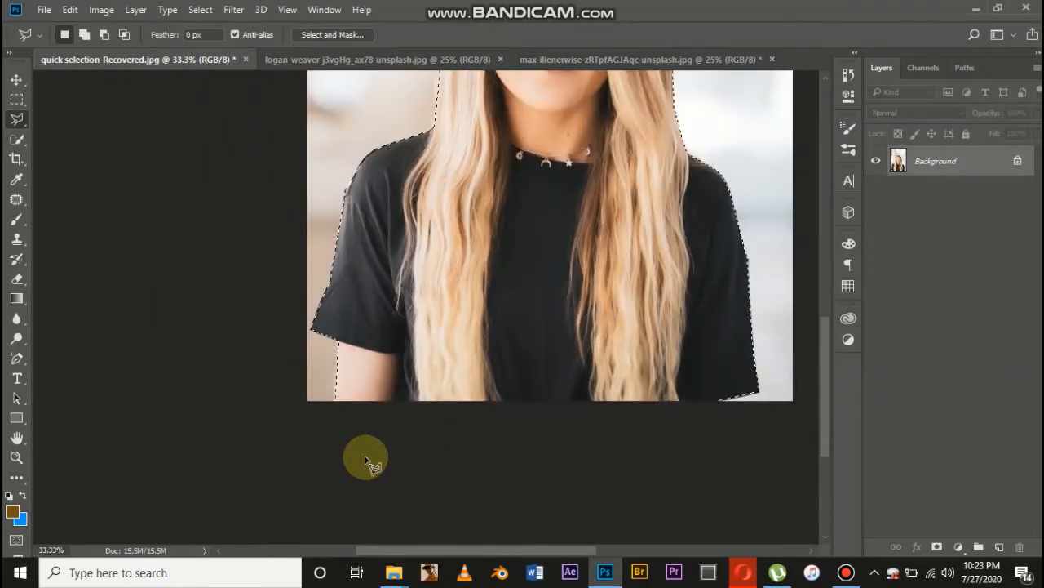
key("ctrl+minus")
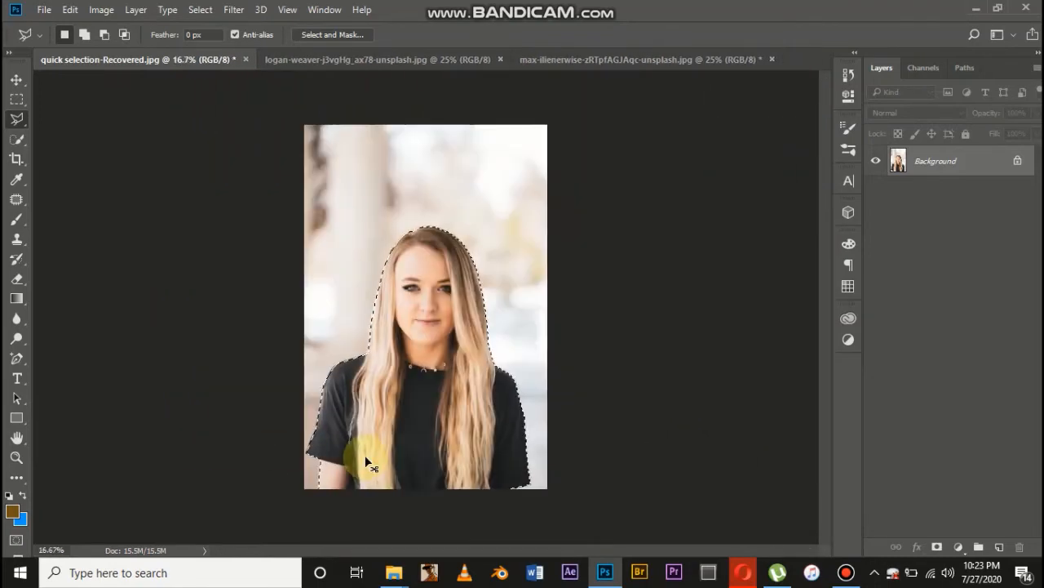
key("ctrl+j")
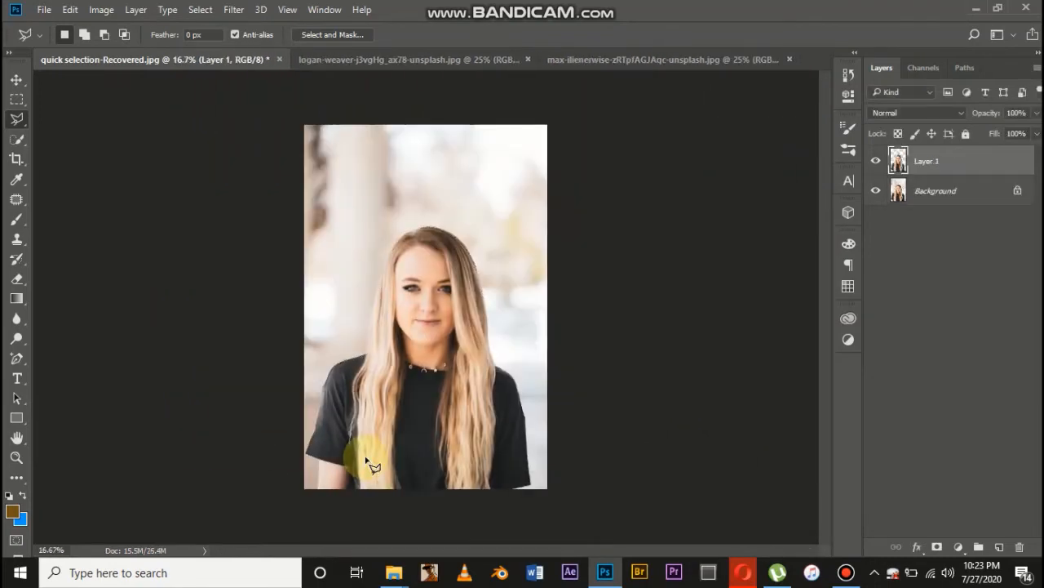
left_click(876, 193)
key("ctrl+plus")
key("ctrl+plus")
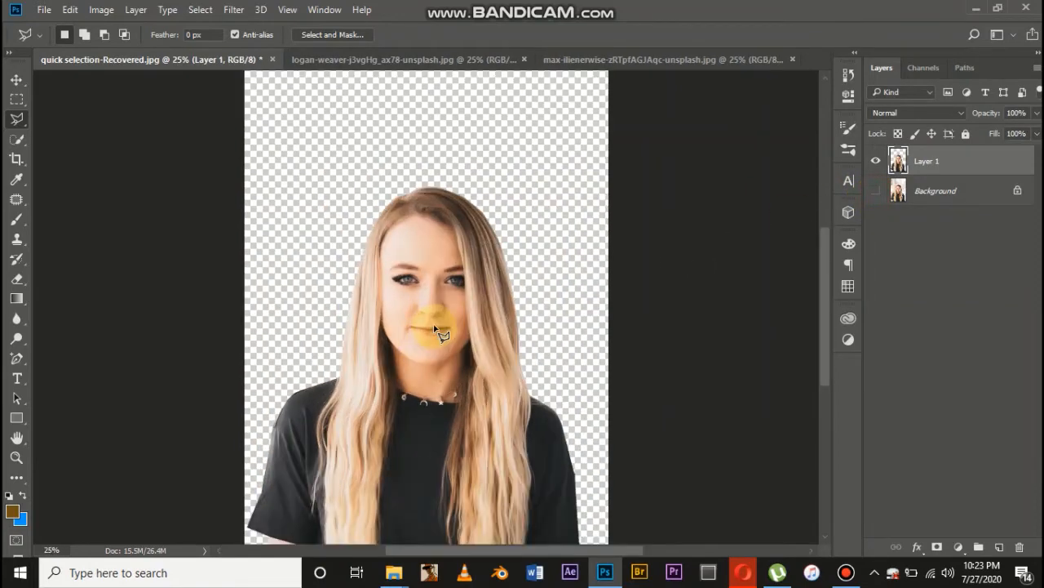
scroll(432, 325, "down", 5)
scroll(431, 327, "left", 3)
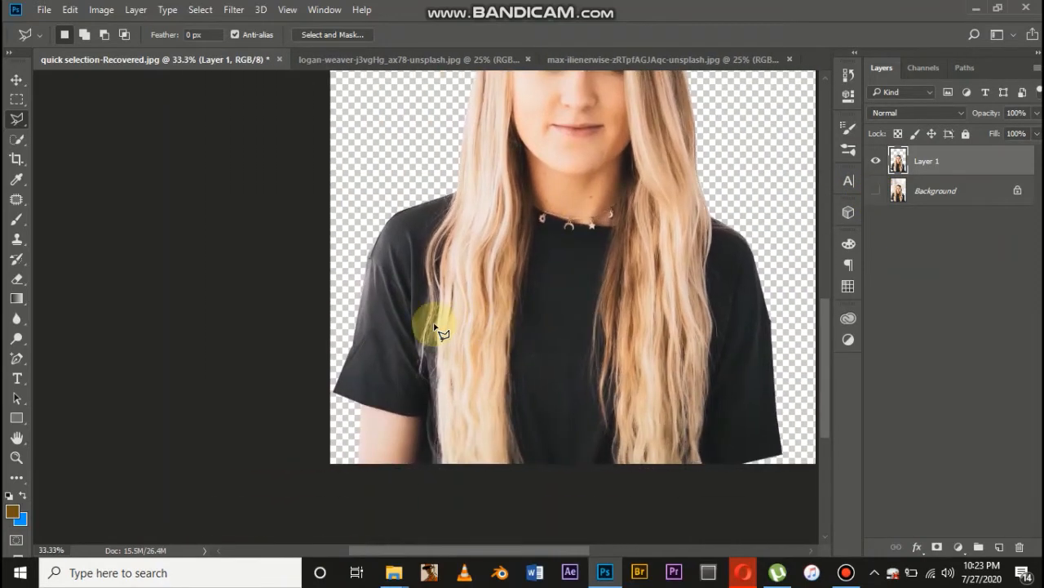
Examine the cut-out's edges along the sleeves, shoulders and hair on Layer 1
scroll(440, 329, "up", 2)
scroll(448, 330, "up", 1)
scroll(440, 328, "down", 2)
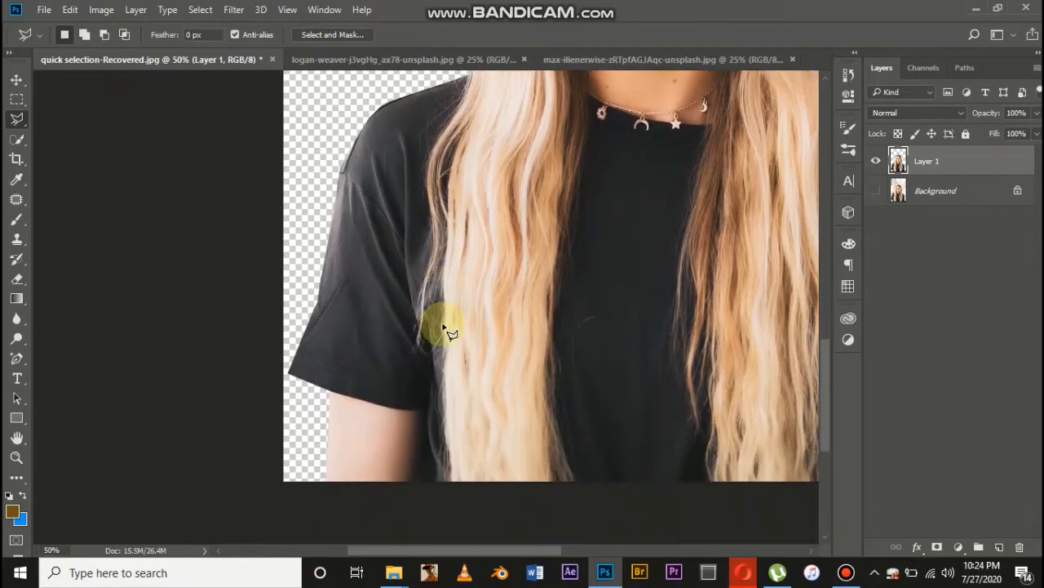
scroll(443, 326, "right", 5)
scroll(408, 317, "down", 1)
scroll(368, 320, "left", 3)
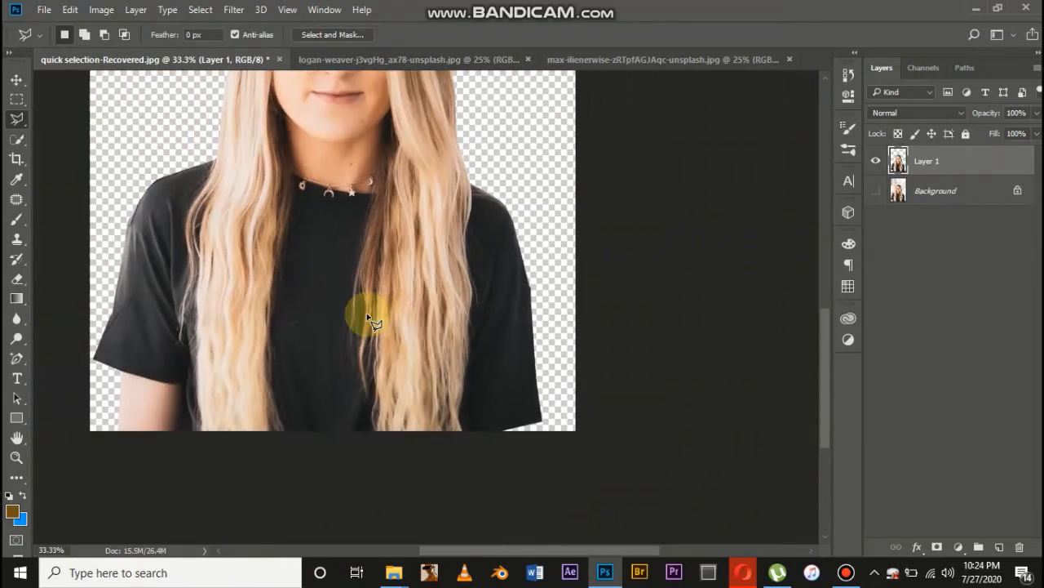
scroll(367, 314, "up", 3)
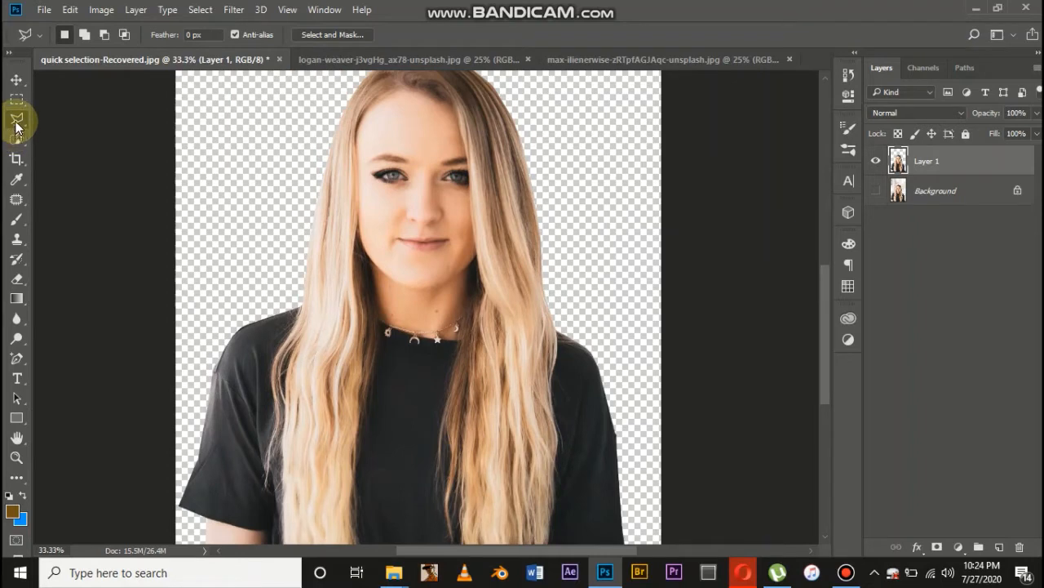
Switch to the Magnetic Lasso tool, show the Background layer and hide Layer 1
left_click(16, 120)
left_click(59, 144)
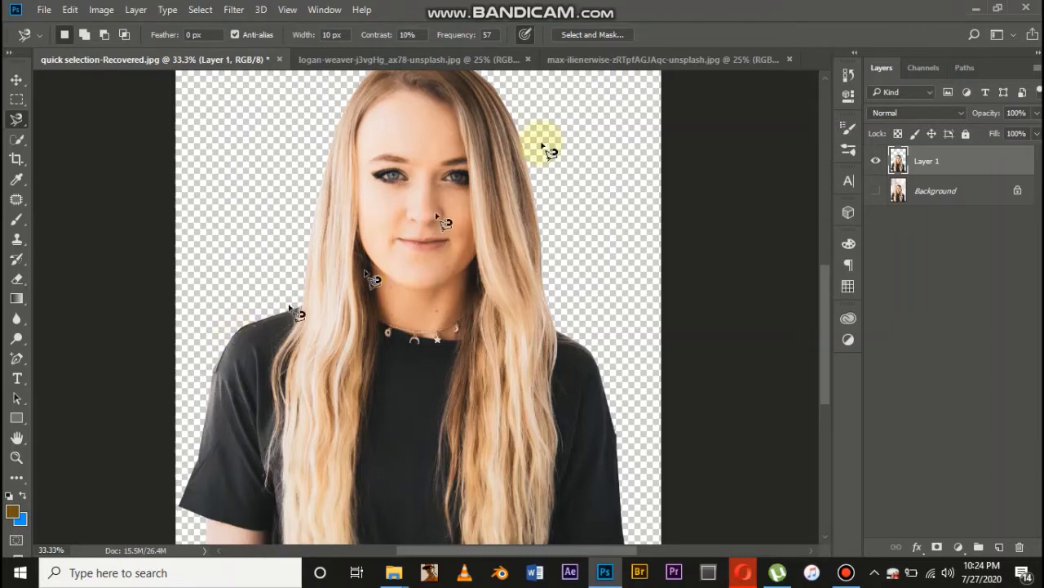
left_click(875, 191)
left_click(876, 161)
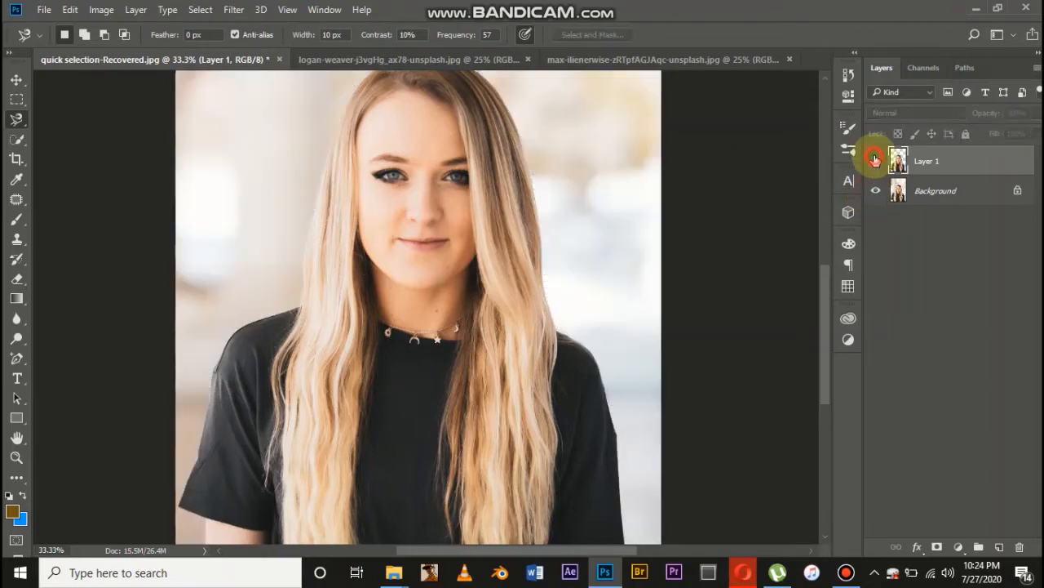
Trace a Magnetic Lasso outline up the left edge of the hair, add straight segments across the background, and close it at the shoulder
left_click(302, 304)
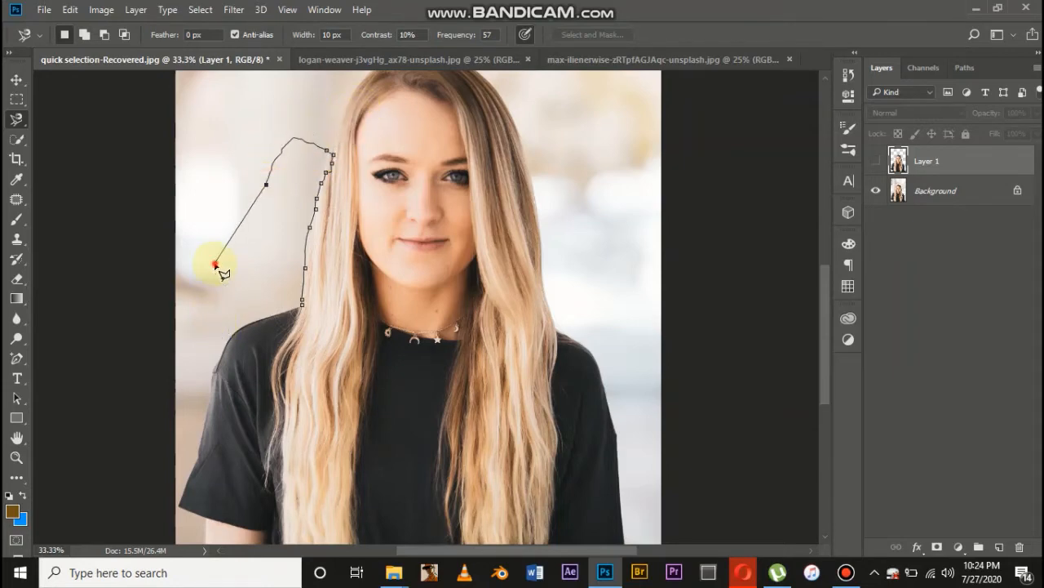
left_click(210, 133, "alt")
left_click(280, 105, "alt")
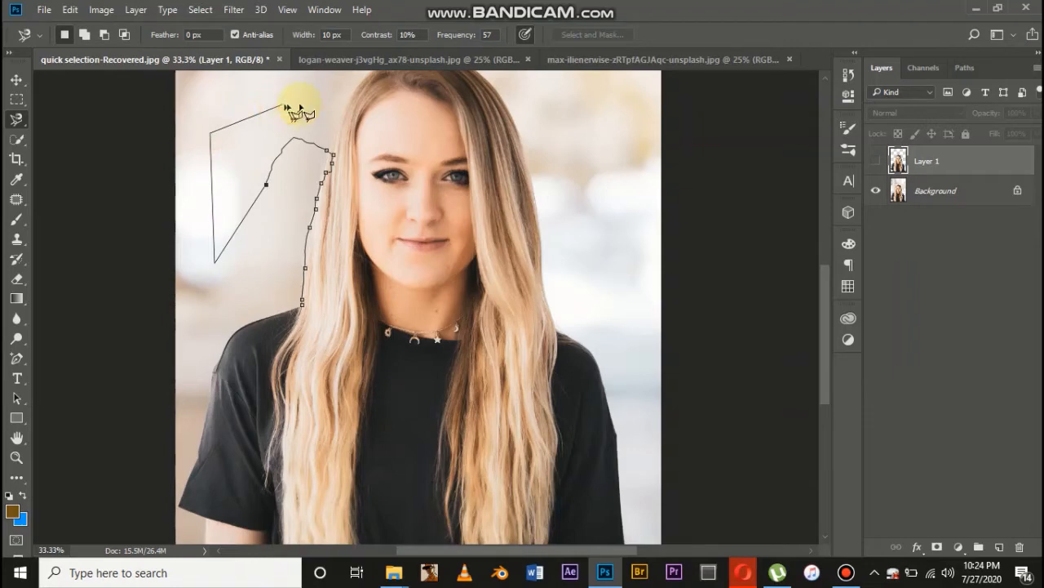
left_click(308, 100, "alt")
left_click(303, 152, "alt")
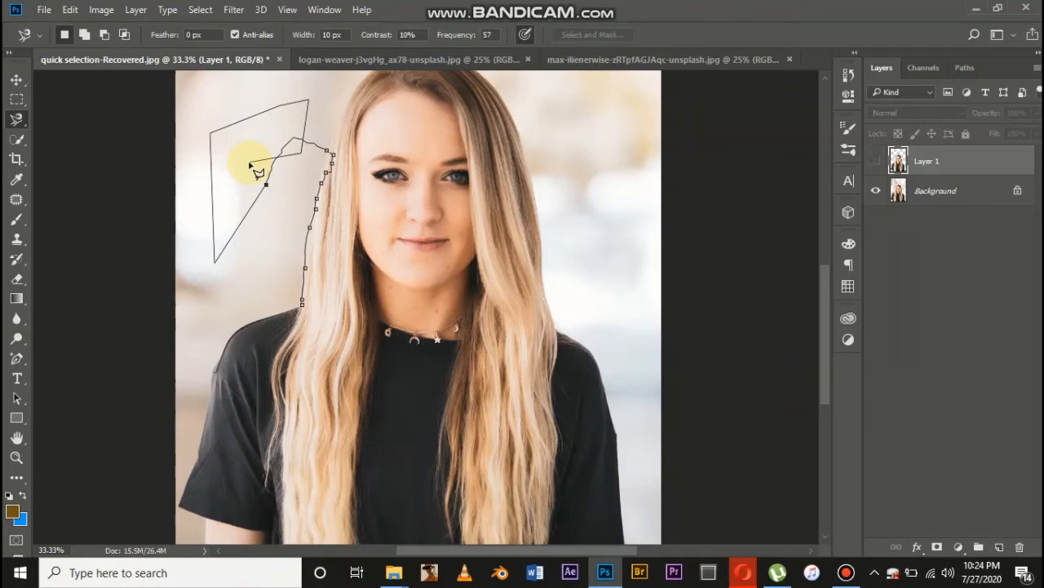
left_click(250, 163, "alt")
left_click(261, 242)
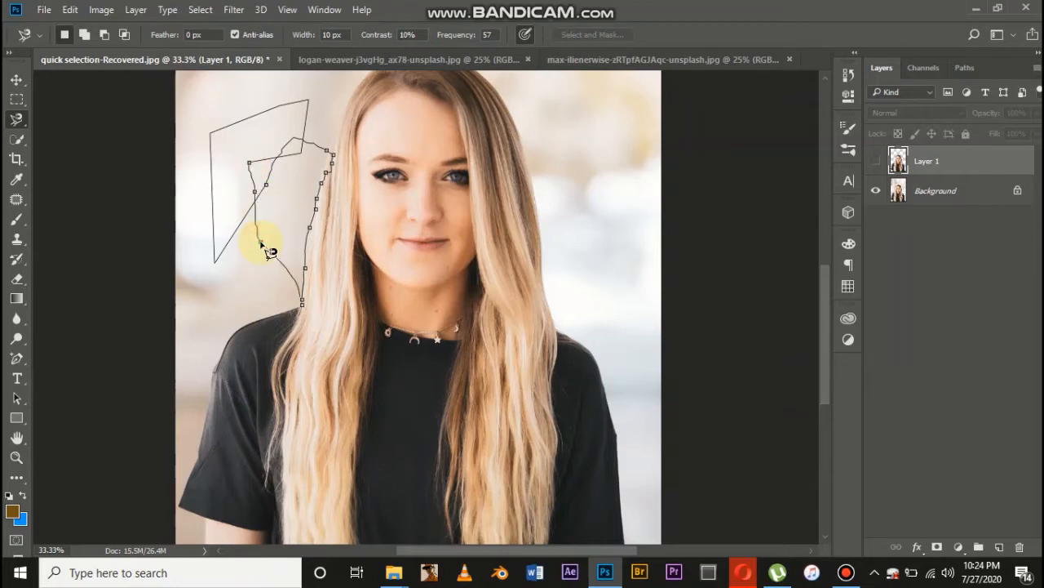
left_click(298, 304)
Erase a short stroke in the background beside the woman on the Background layer, using the Eraser tool at 175 px
key("ctrl+minus")
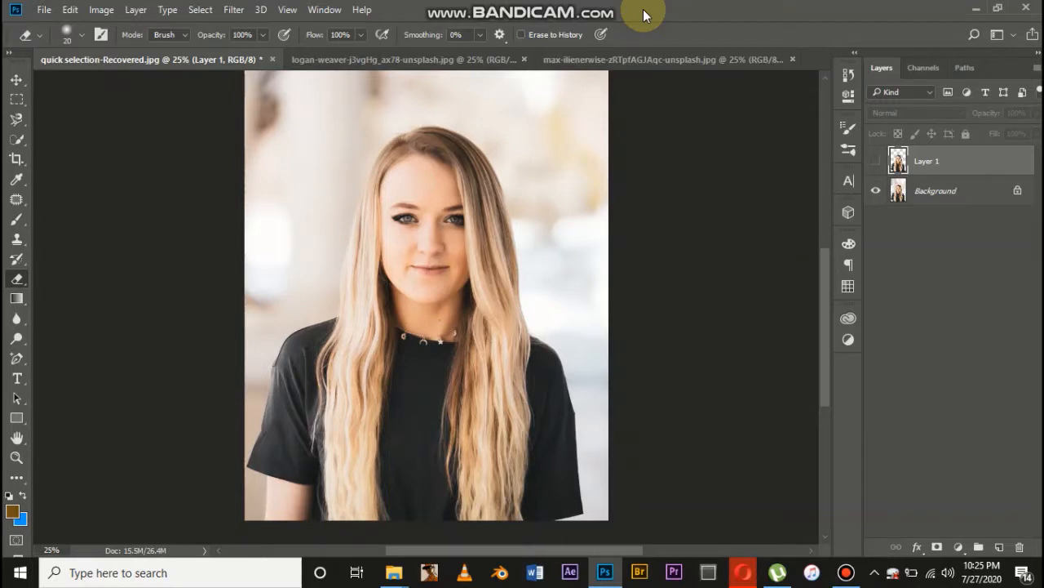
right_click(18, 279)
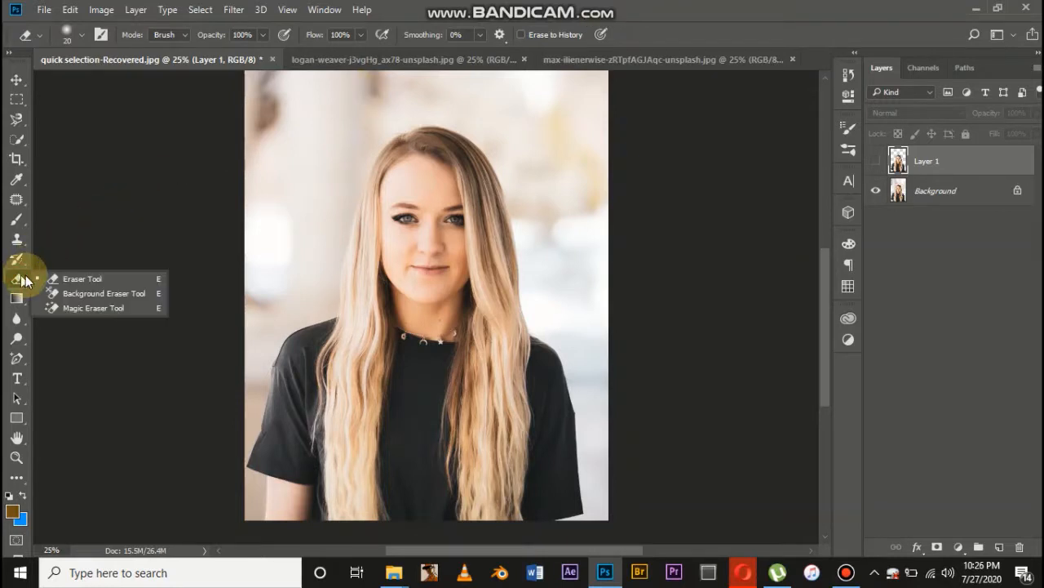
left_click(91, 279)
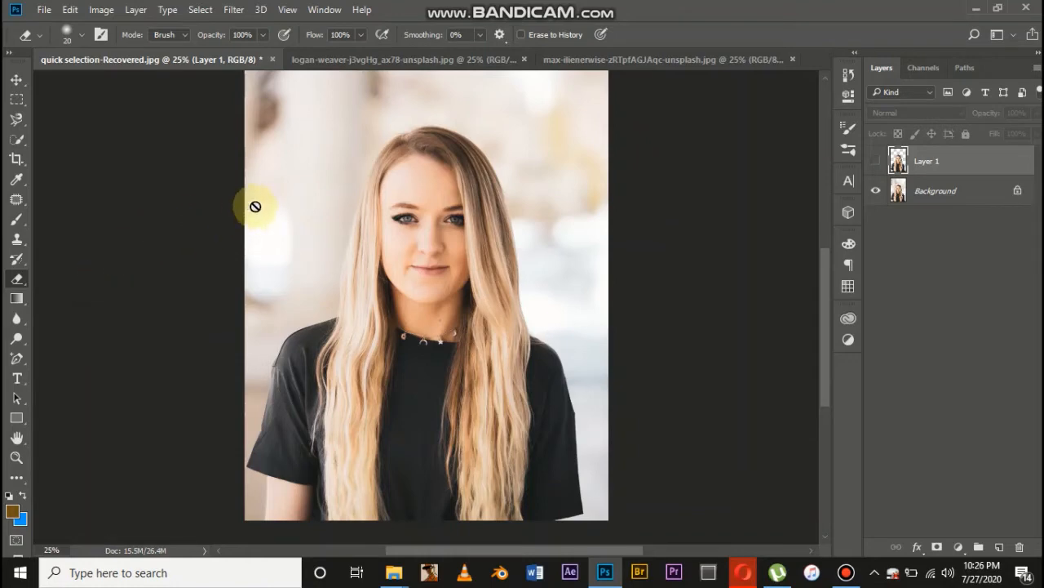
left_click(942, 189)
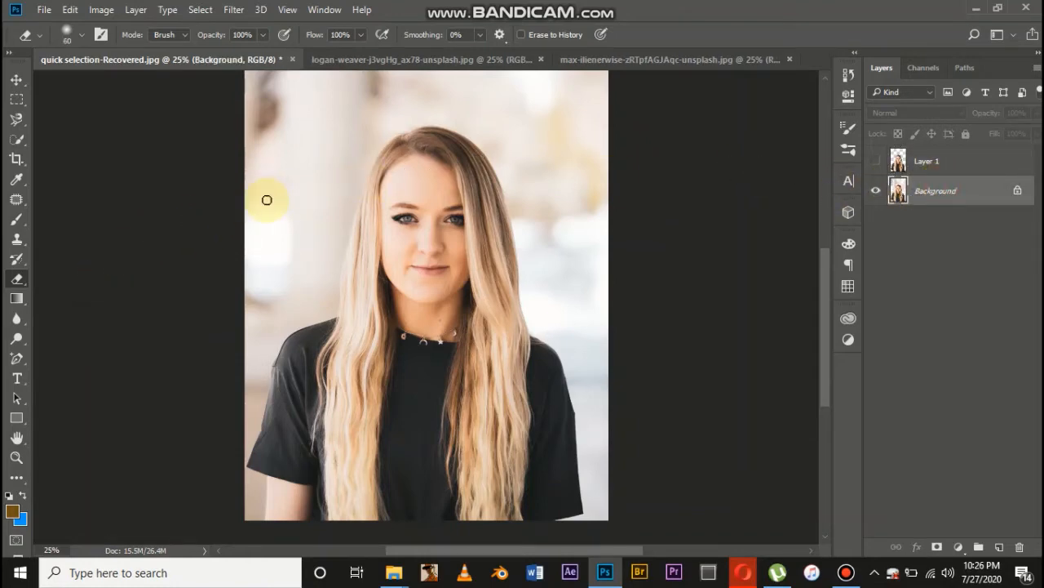
key("bracketright")
key("bracketright")
key("bracketright")
key("bracketright")
key("bracketright")
key("bracketright")
key("bracketright")
left_click_drag(245, 226, 293, 165)
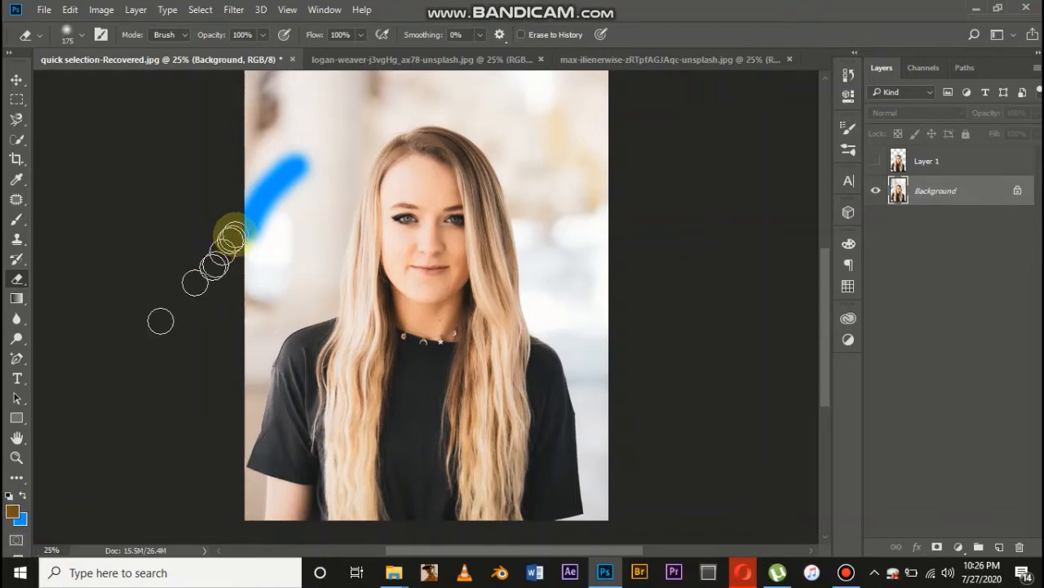
Undo the eraser stroke and unlock the Background layer
key("ctrl+z")
left_click(103, 320)
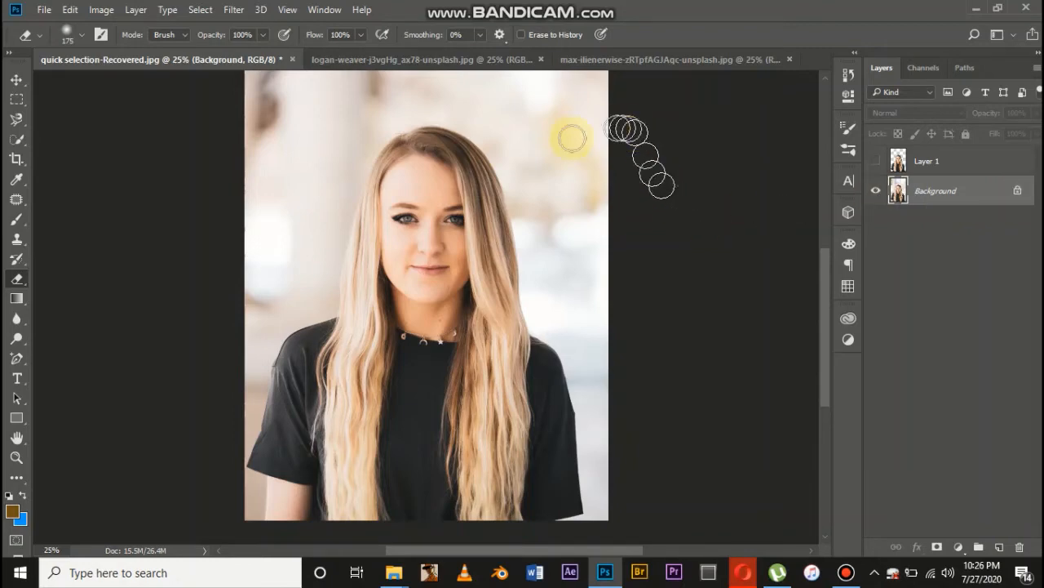
left_click(1018, 192)
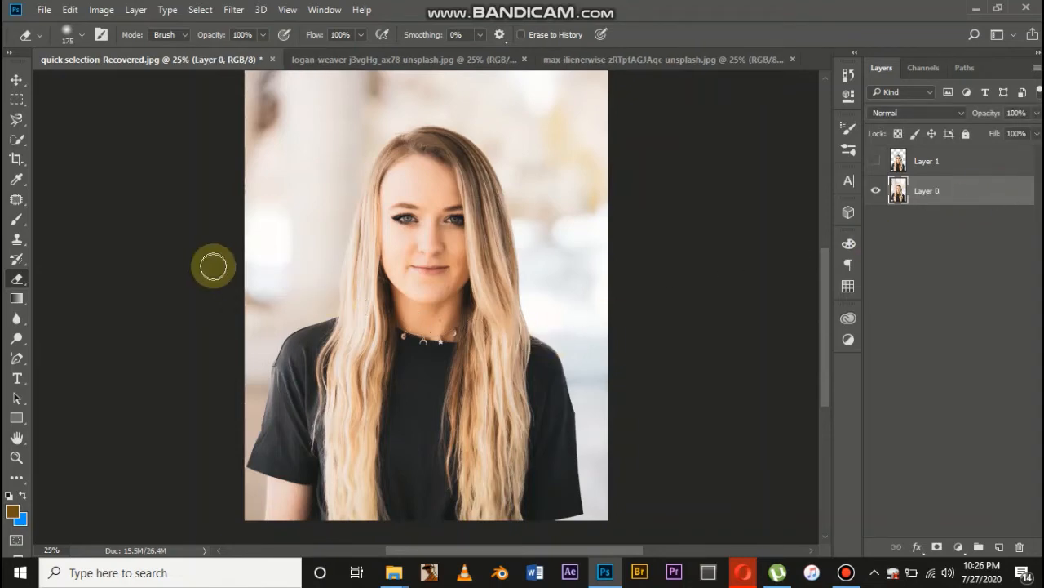
Erase the background left of the woman and above her head on Layer 0 with the Eraser tool
mouse_move(213, 266)
left_mouse_down()
mouse_move(246, 269)
mouse_move(318, 160)
mouse_move(262, 291)
mouse_move(327, 163)
mouse_move(227, 360)
mouse_move(308, 140)
mouse_move(242, 253)
mouse_move(311, 78)
mouse_move(246, 149)
mouse_move(240, 186)
mouse_move(308, 82)
left_mouse_up()
scroll(311, 81, "up", 3)
mouse_move(261, 260)
left_mouse_down()
mouse_move(306, 160)
mouse_move(399, 108)
mouse_move(266, 152)
left_mouse_up()
scroll(266, 152, "up", 3)
mouse_move(228, 277)
left_mouse_down()
mouse_move(231, 161)
mouse_move(253, 210)
mouse_move(258, 315)
mouse_move(264, 206)
mouse_move(272, 227)
mouse_move(298, 201)
mouse_move(338, 193)
mouse_move(295, 222)
mouse_move(357, 198)
mouse_move(247, 188)
mouse_move(352, 169)
mouse_move(401, 190)
mouse_move(528, 183)
mouse_move(321, 176)
mouse_move(592, 181)
mouse_move(623, 191)
mouse_move(378, 208)
mouse_move(620, 197)
mouse_move(465, 202)
mouse_move(343, 243)
mouse_move(299, 300)
mouse_move(487, 223)
mouse_move(498, 225)
mouse_move(370, 263)
mouse_move(595, 218)
mouse_move(359, 282)
mouse_move(299, 326)
mouse_move(389, 290)
mouse_move(323, 374)
mouse_move(426, 280)
mouse_move(314, 337)
mouse_move(407, 272)
mouse_move(479, 265)
mouse_move(427, 279)
mouse_move(570, 312)
mouse_move(547, 217)
mouse_move(560, 233)
mouse_move(502, 248)
mouse_move(519, 243)
mouse_move(598, 314)
left_mouse_up()
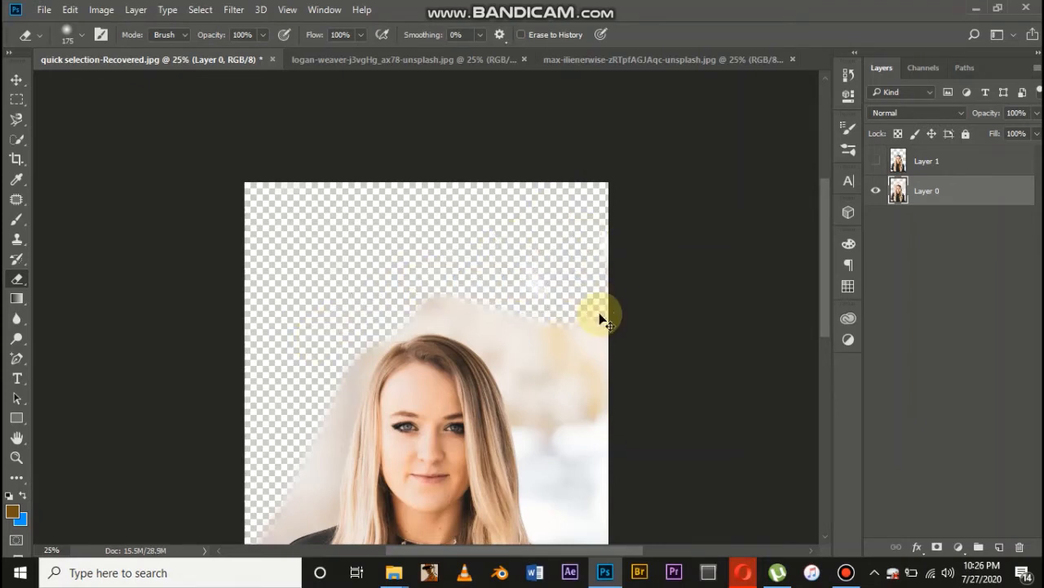
Undo all the eraser strokes on Layer 0
key("ctrl+z")
key("ctrl+z")
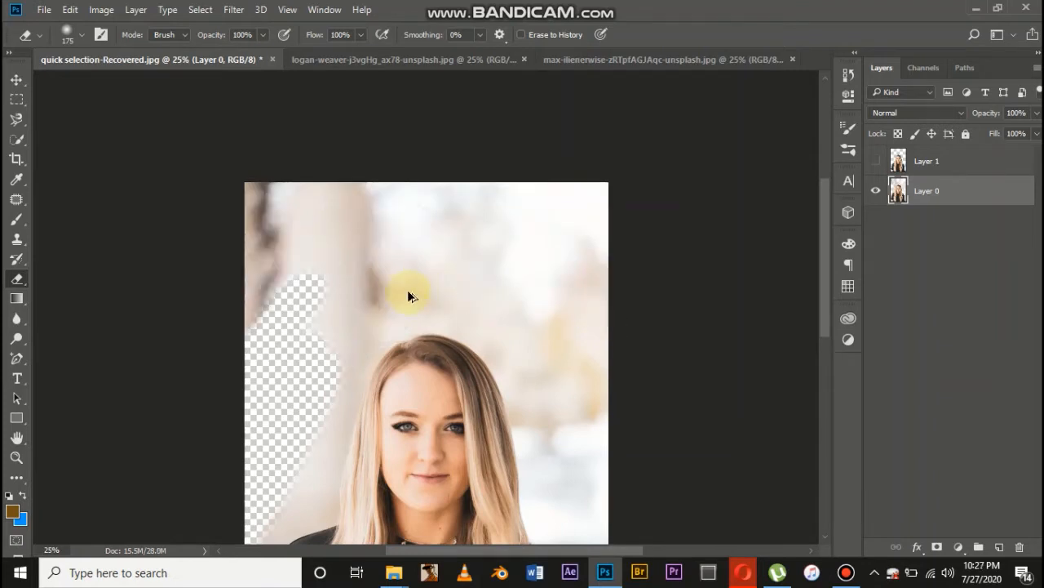
key("ctrl+z")
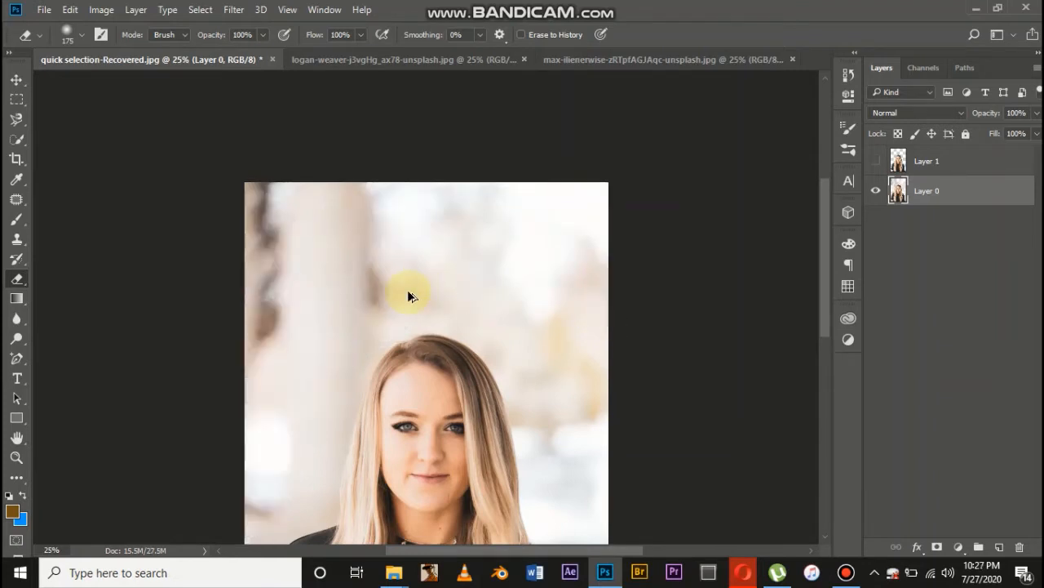
scroll(407, 294, "down", 10)
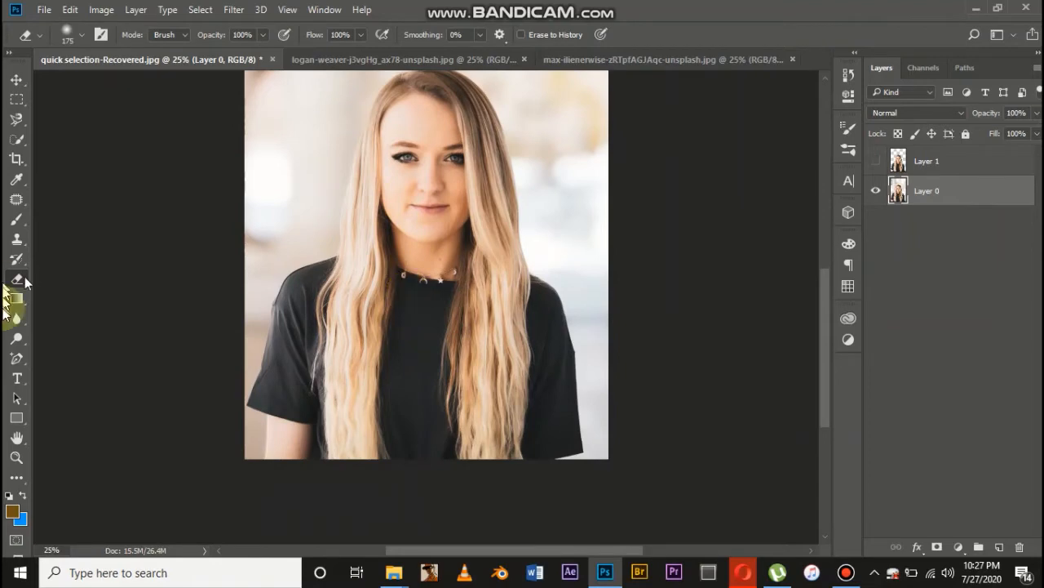
Try the Magic Eraser on the pale background column left of the woman, and undo the erasure
left_click_drag(17, 280, 55, 307)
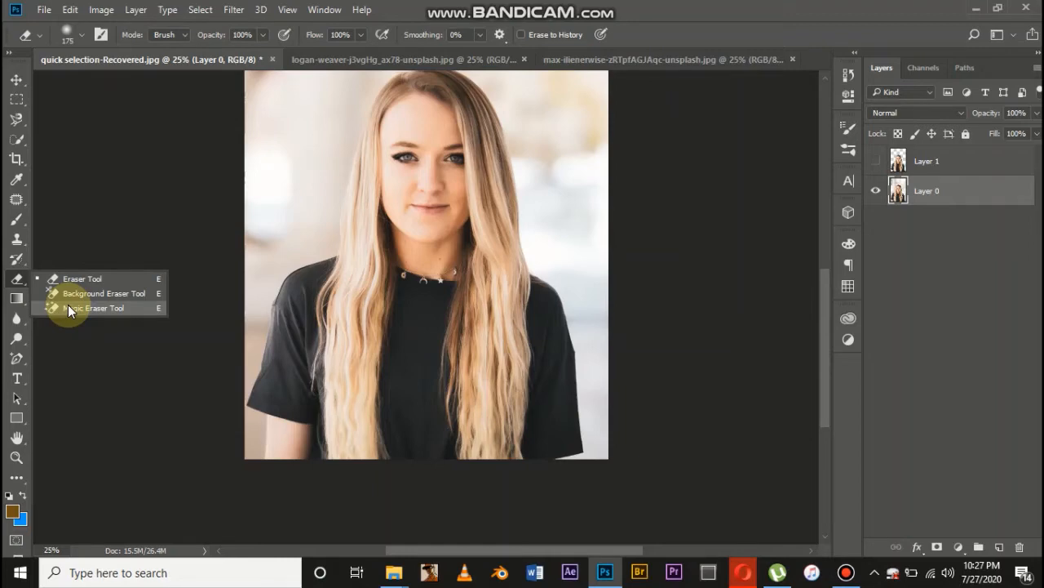
left_click_drag(67, 305, 67, 306)
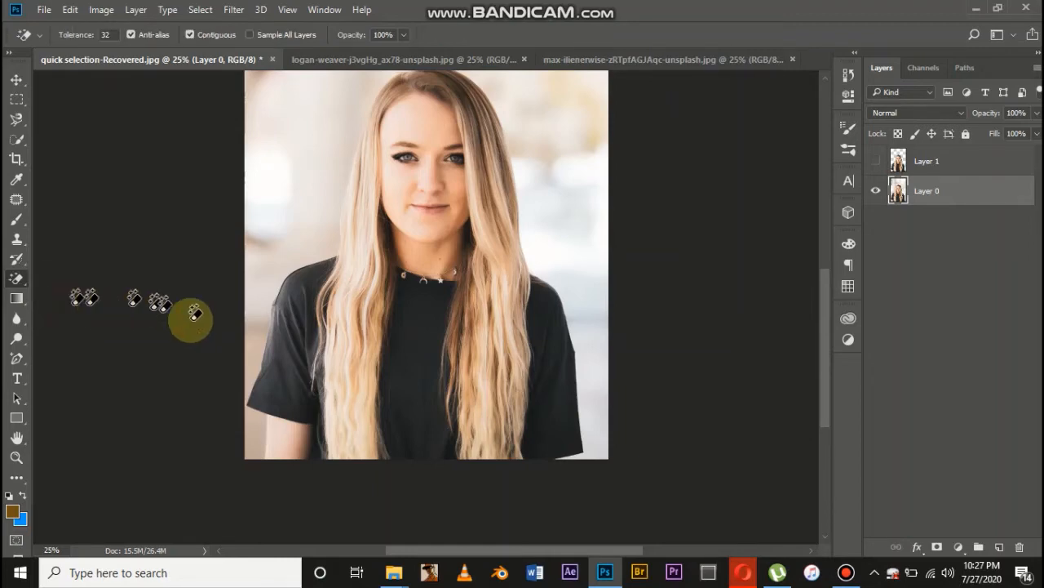
scroll(193, 310, "up", 5)
scroll(198, 359, "up", 2)
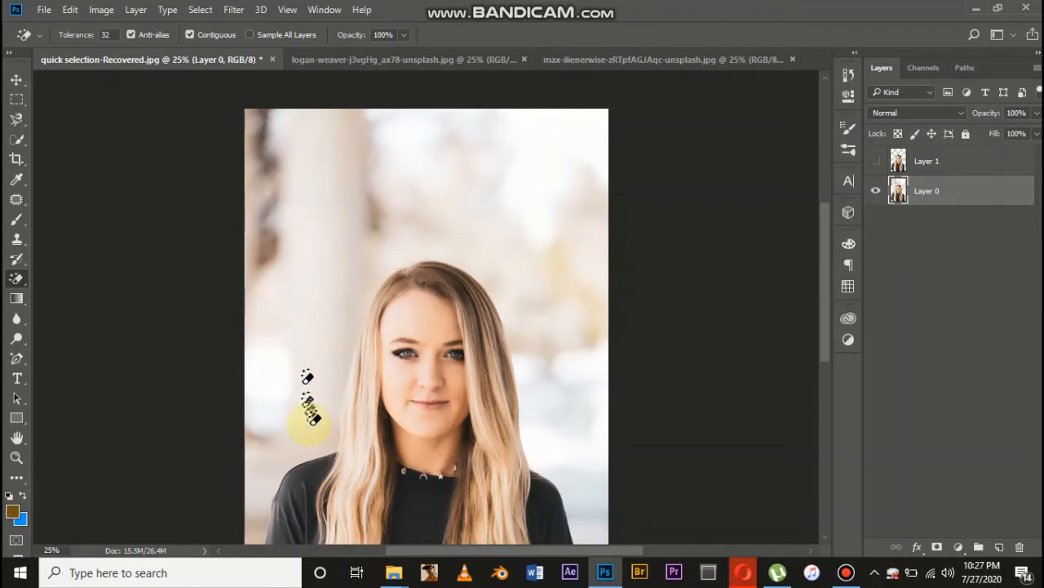
left_click(300, 236)
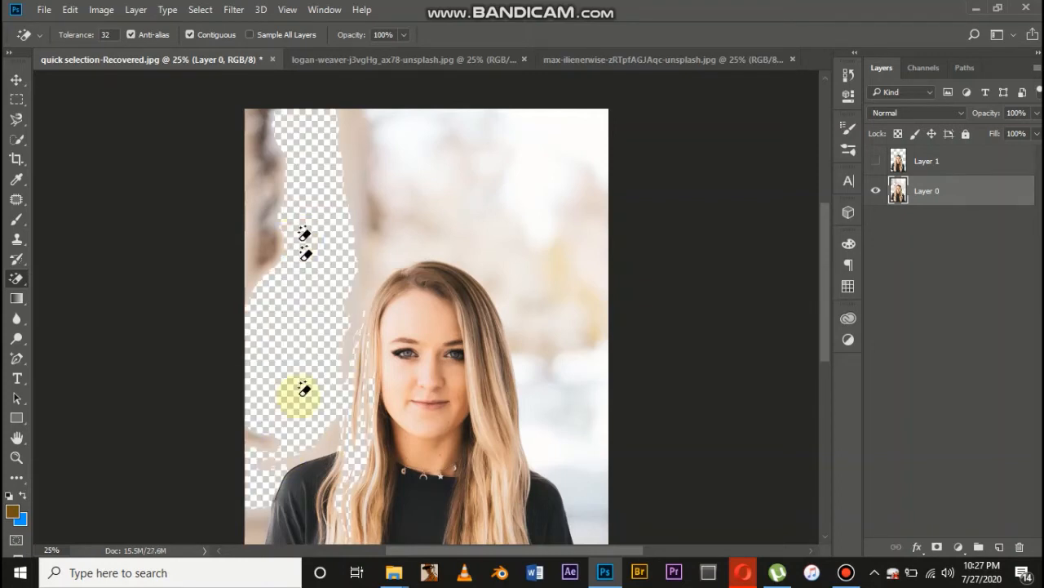
scroll(299, 433, "down", 4)
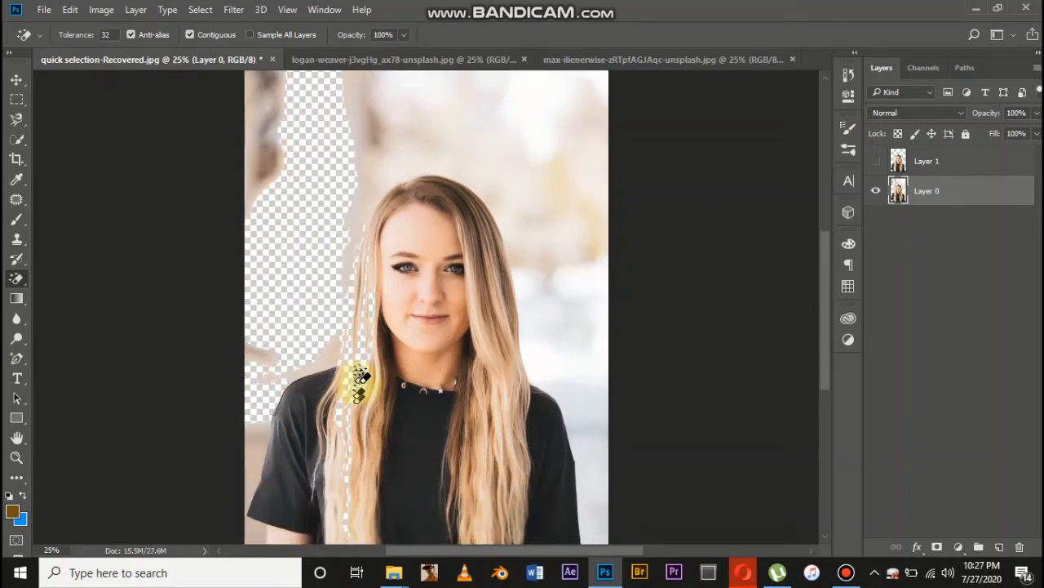
key("ctrl+z")
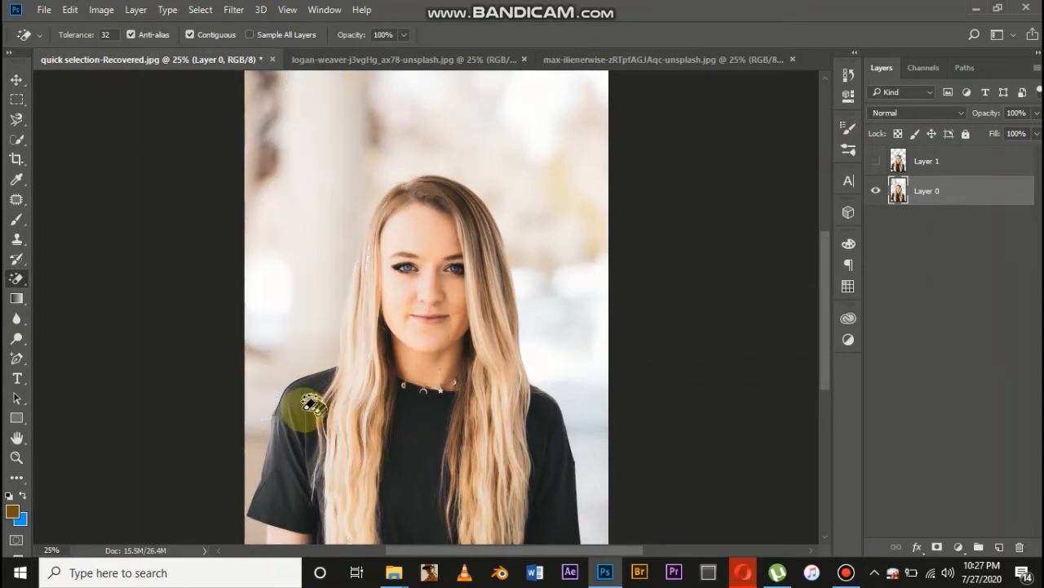
Erase the black shirt's sleeves and front with the Magic Eraser, and undo all three erasures
left_click(303, 408)
scroll(306, 406, "down", 5)
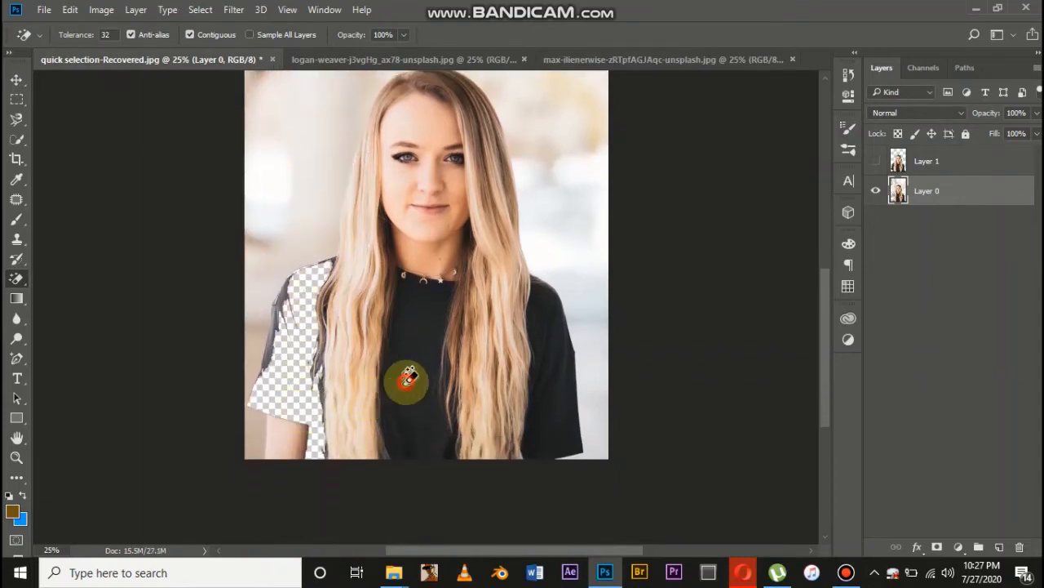
left_click(408, 373)
left_click(545, 381)
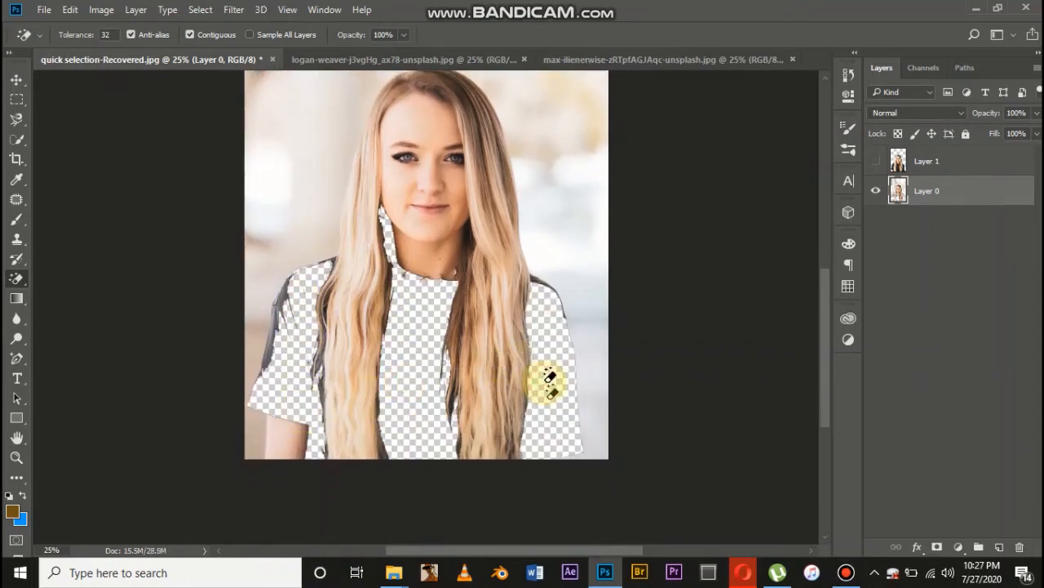
key("ctrl+z")
key("ctrl+z")
key("ctrl+z")
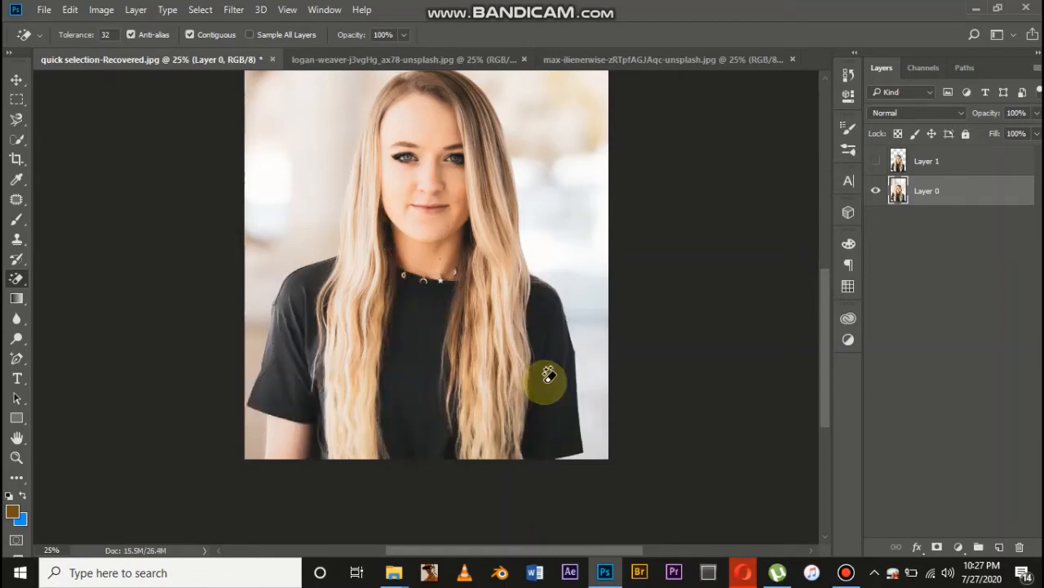
Switch to the Background Eraser and reduce its brush size to 1500
scroll(548, 375, "up", 3)
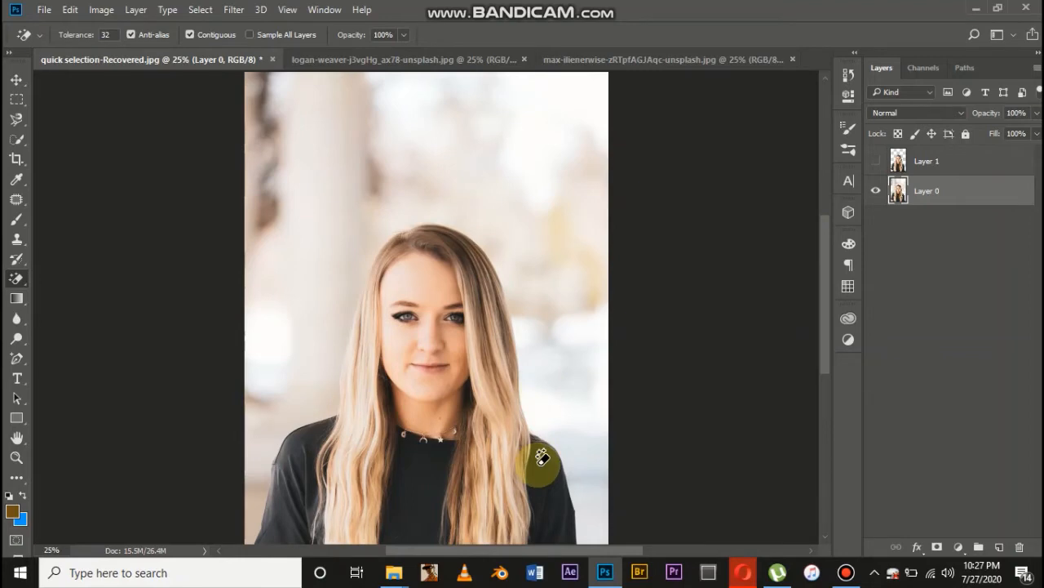
scroll(543, 457, "down", 3)
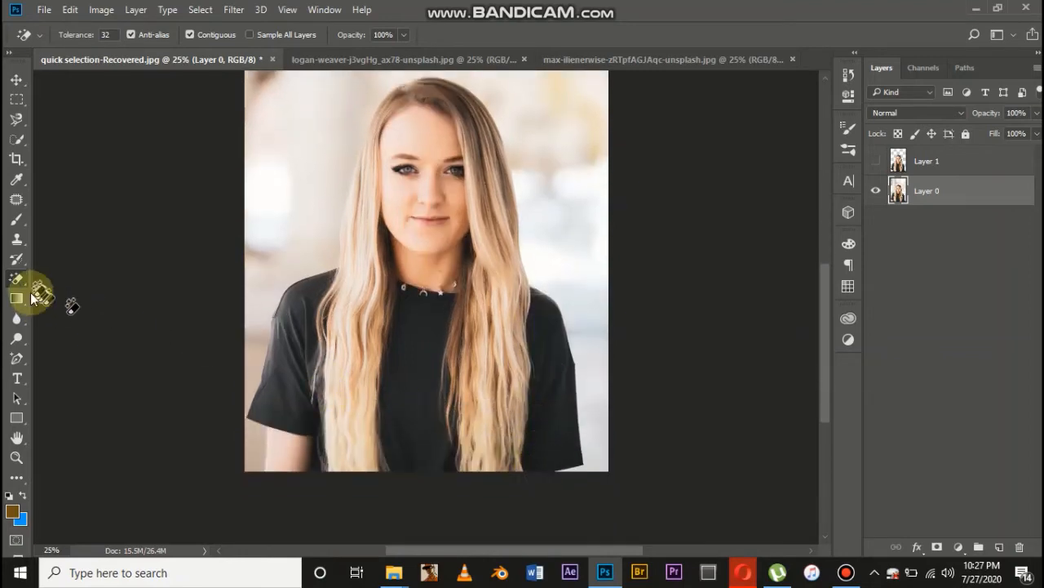
left_click_drag(16, 287, 62, 293)
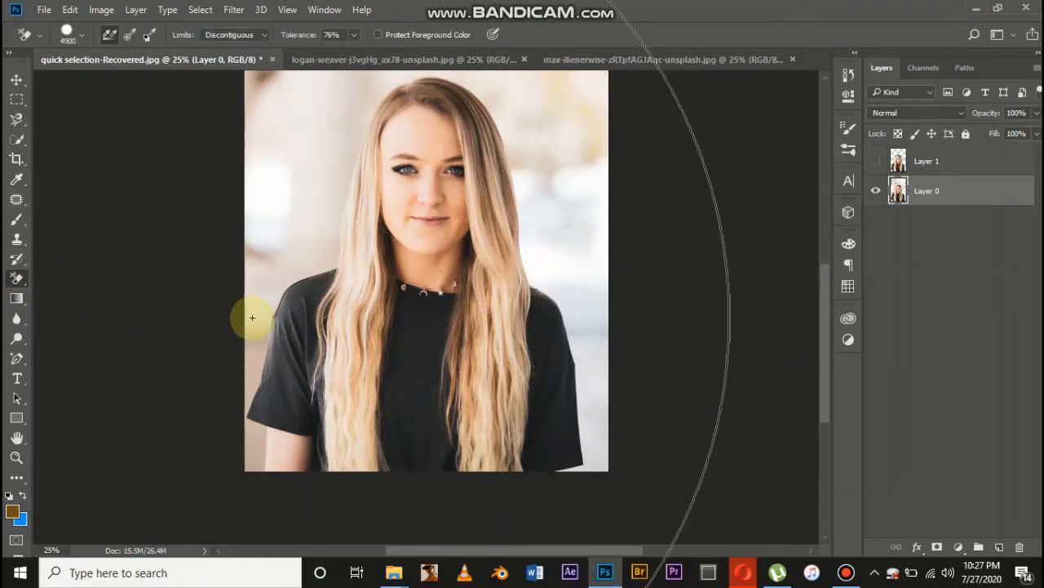
key("bracketleft")
key("bracketleft")
key("bracketleft")
key("bracketleft")
key("bracketleft")
key("bracketleft")
key("bracketleft")
key("bracketleft")
key("bracketleft")
key("bracketleft")
key("bracketleft")
key("bracketleft")
key("bracketleft")
key("bracketleft")
key("bracketleft")
key("bracketleft")
key("bracketleft")
key("bracketleft")
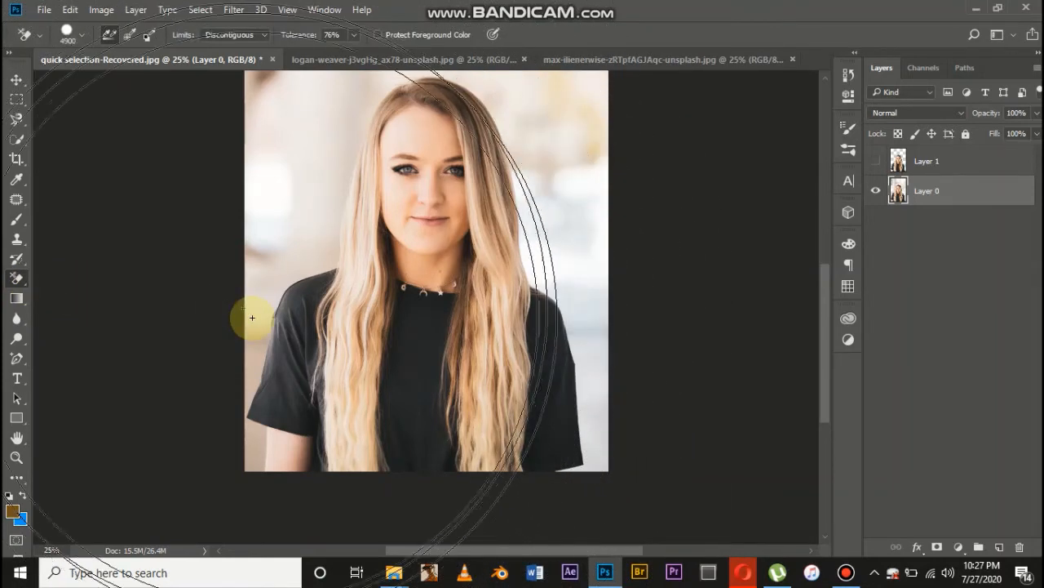
key("bracketleft")
key("bracketleft")
key("bracketleft")
key("bracketleft")
key("bracketleft")
key("bracketleft")
key("bracketleft")
key("bracketleft")
key("bracketleft")
key("bracketleft")
key("bracketleft")
key("bracketleft")
key("bracketleft")
key("bracketleft")
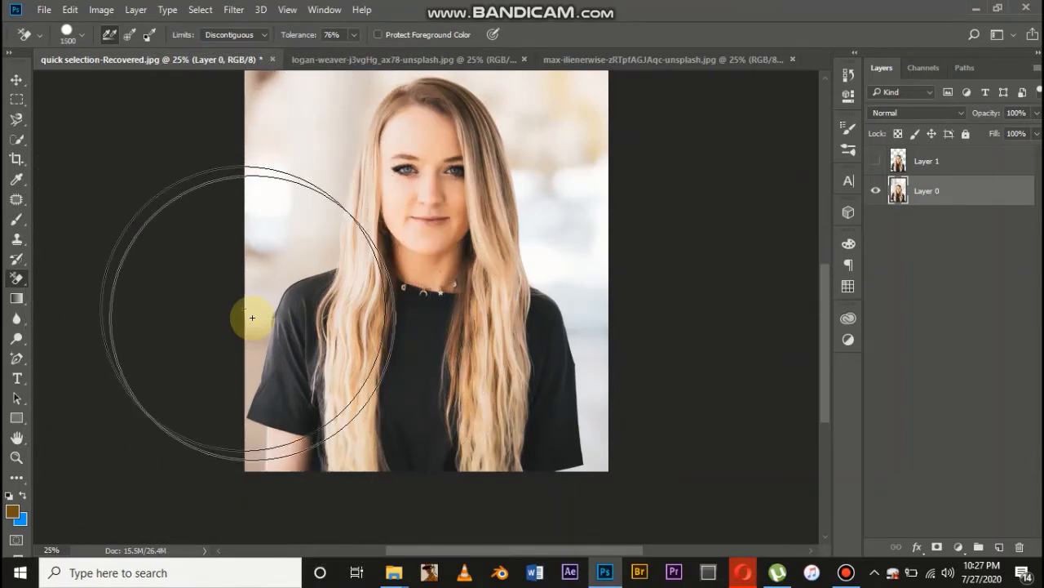
Try the Background Eraser with Discontiguous limits and 76% tolerance on the background beside the woman's face, undoing both erasures
left_click(214, 35)
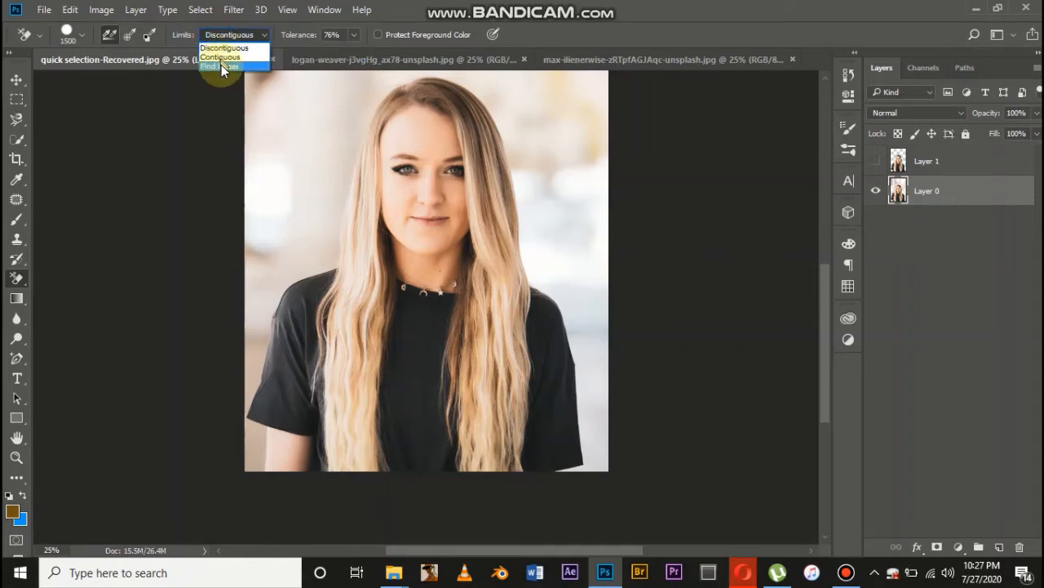
left_click(299, 145)
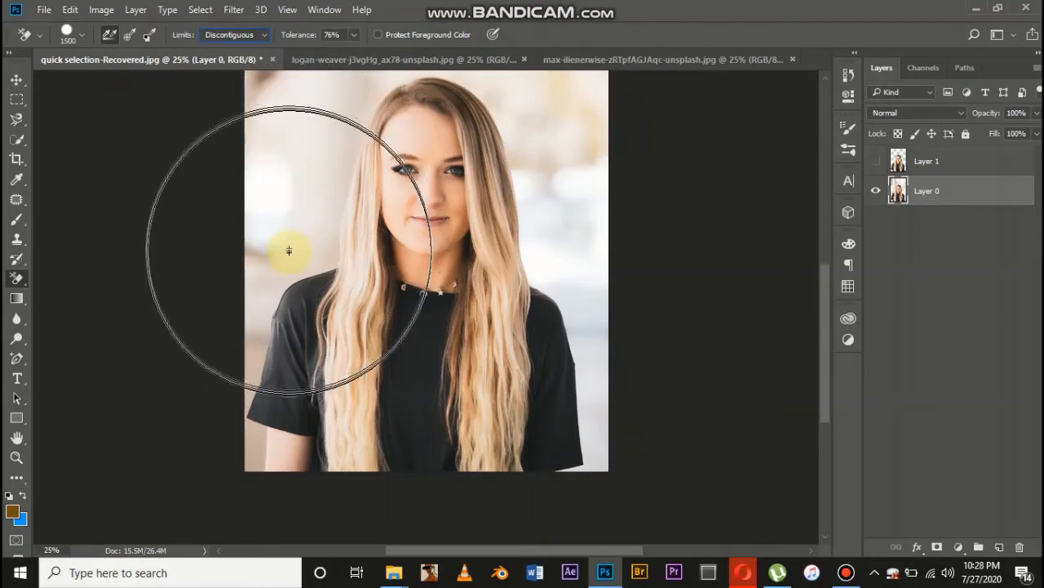
left_click(279, 196, "alt")
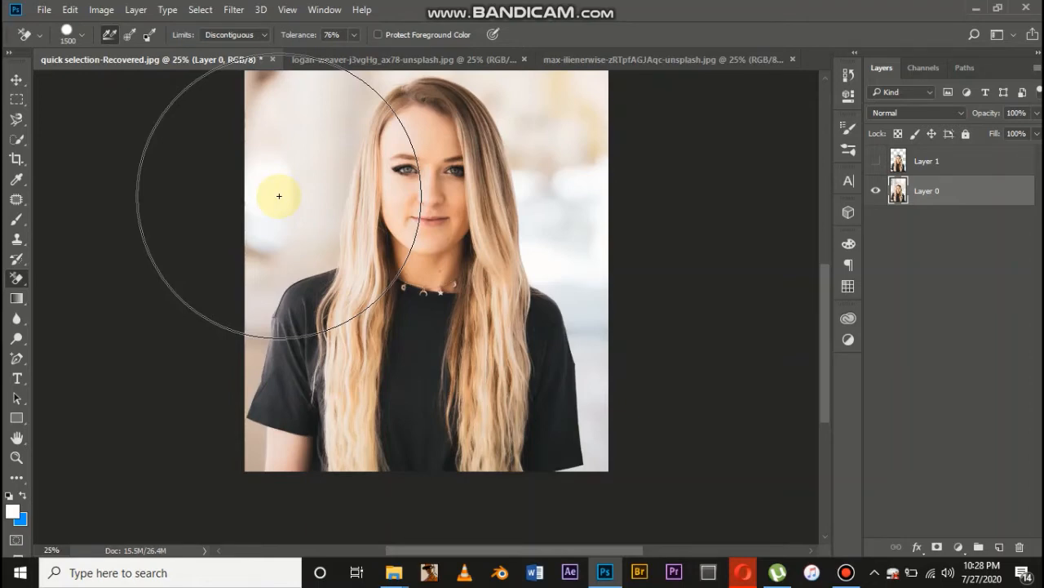
left_click(279, 196)
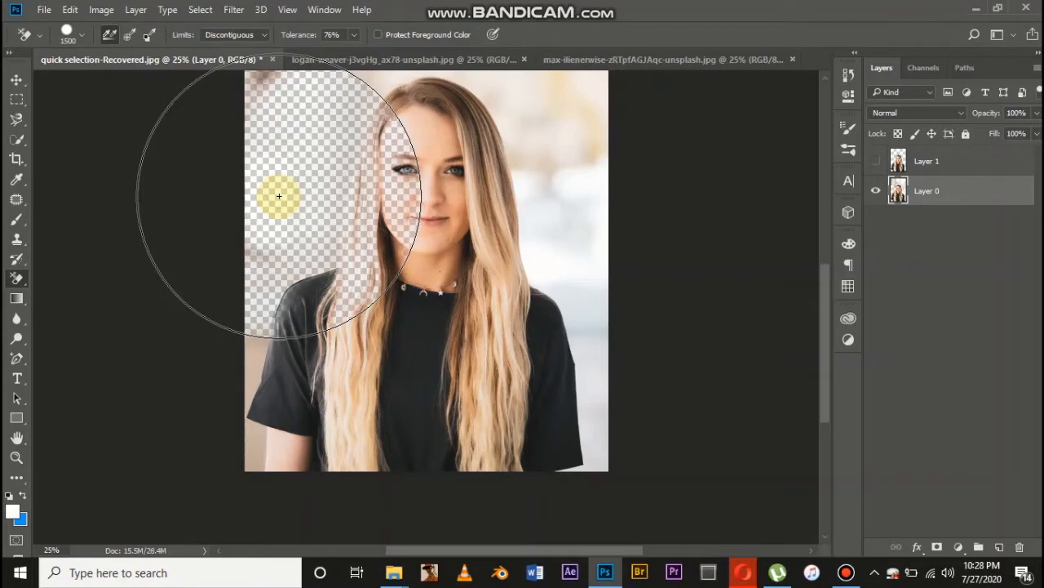
key("ctrl+z")
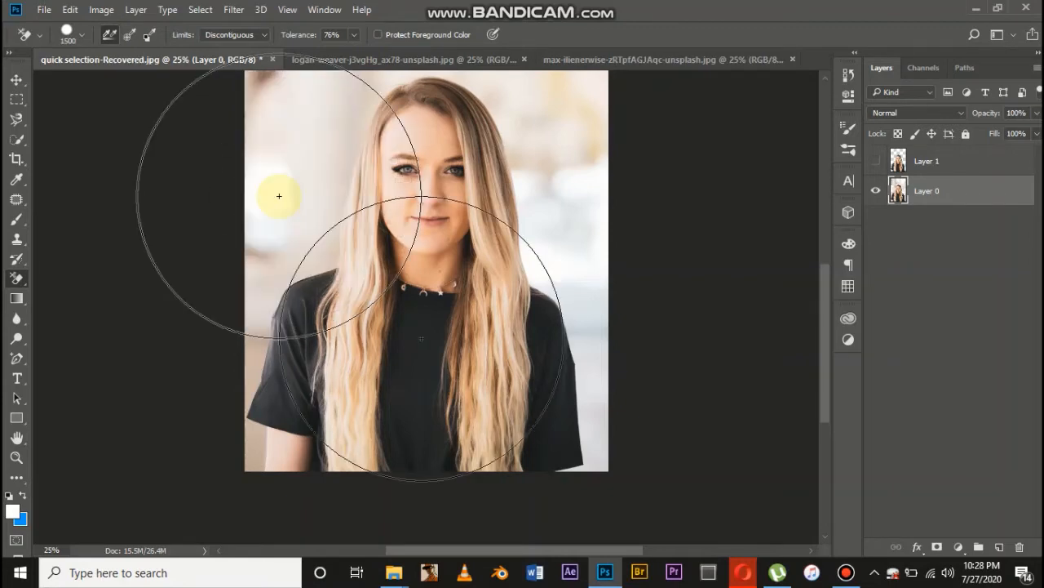
mouse_move(279, 196)
left_mouse_down()
mouse_move(310, 182)
mouse_move(425, 175)
mouse_move(387, 189)
left_mouse_up()
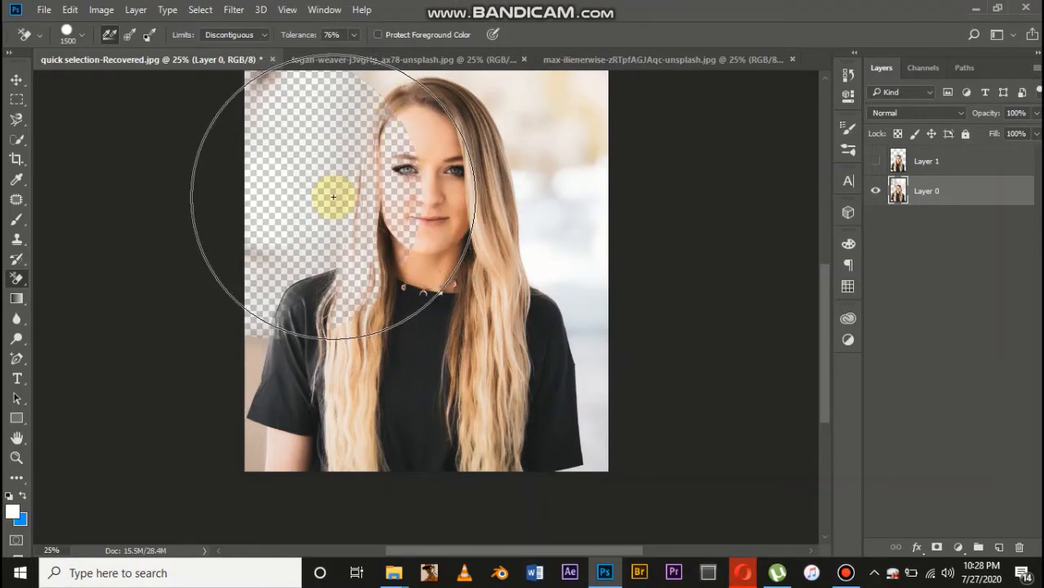
key("ctrl+z")
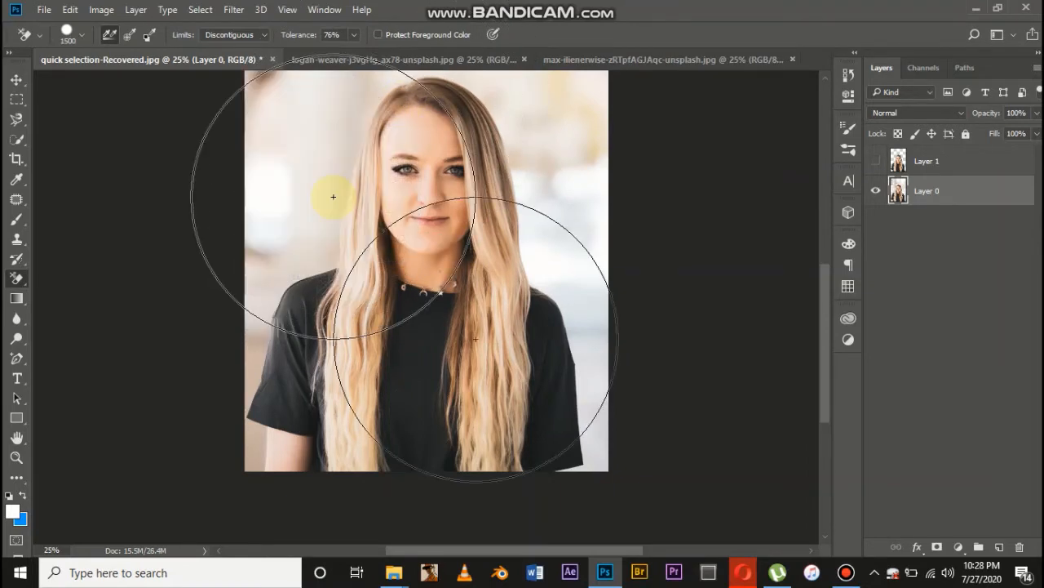
Set the Background Eraser's limits to Contiguous and its brush size to 400, sampling the background colour beside the sleeve
left_click(259, 34)
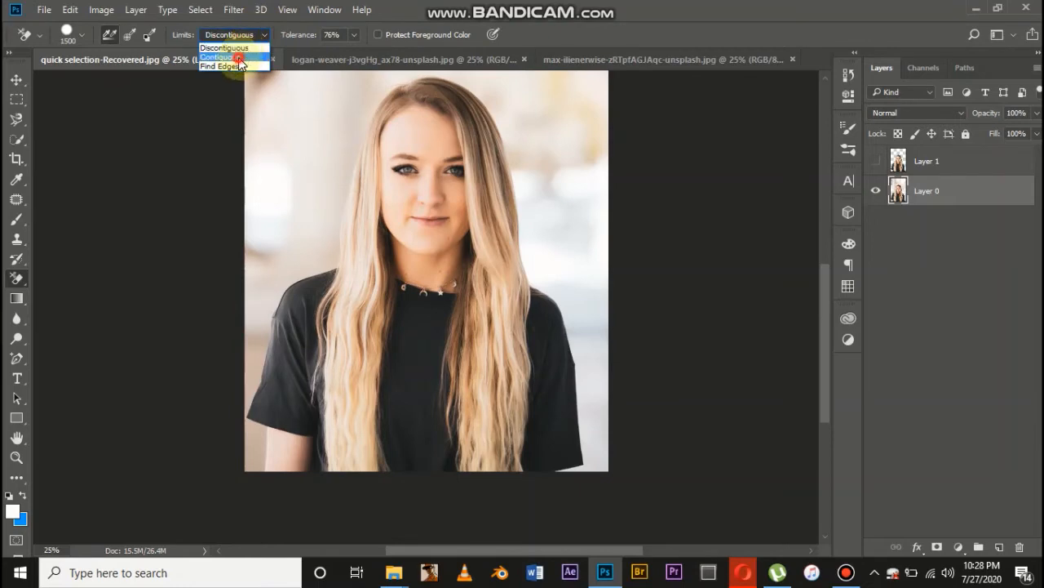
left_click(236, 57)
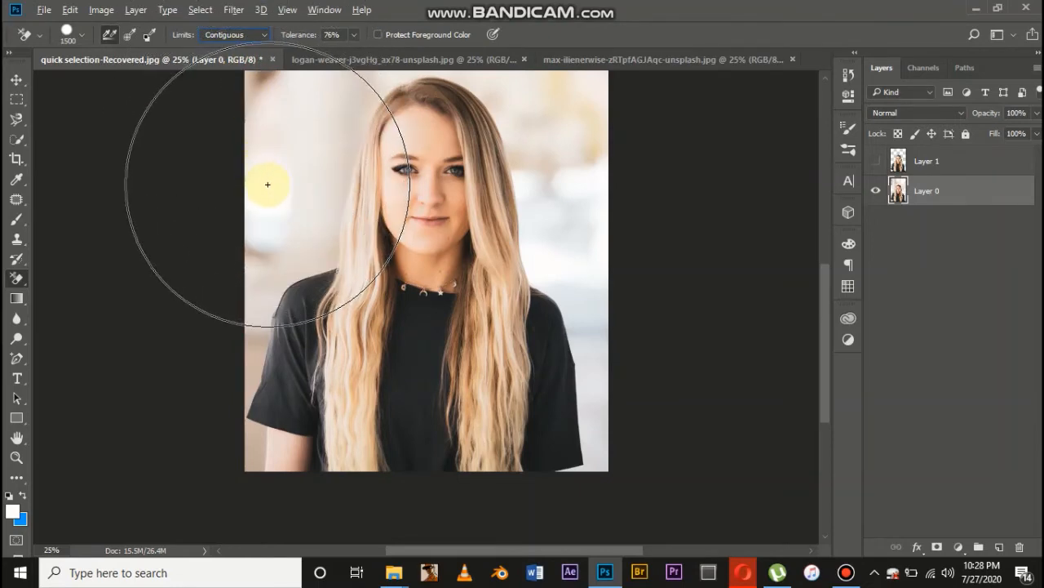
left_click(256, 339, "alt")
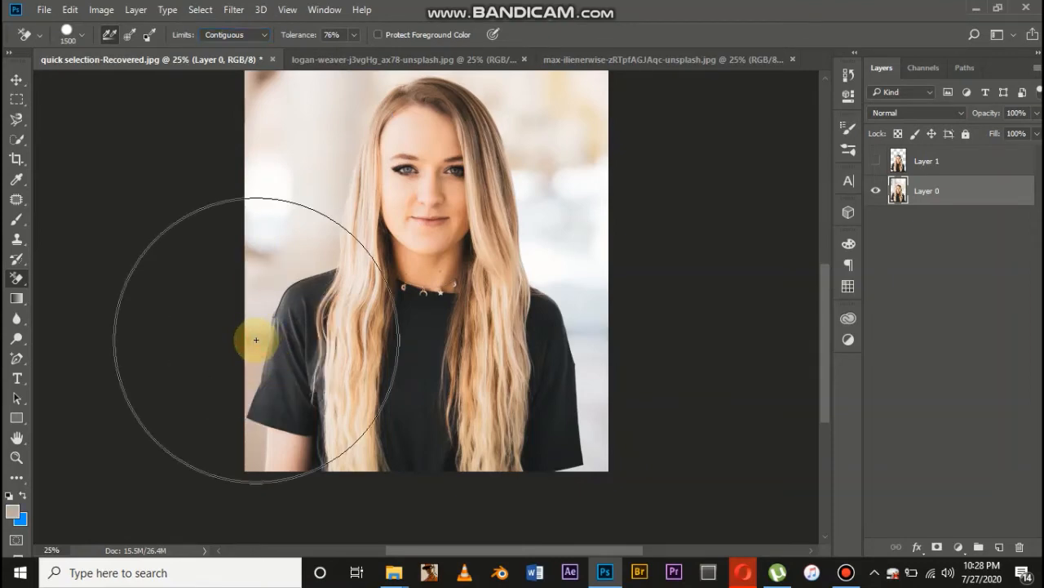
key("bracketleft")
key("bracketleft")
key("bracketleft")
key("bracketleft")
key("bracketleft")
key("bracketleft")
key("bracketleft")
key("bracketleft")
key("bracketleft")
key("bracketleft")
key("bracketleft")
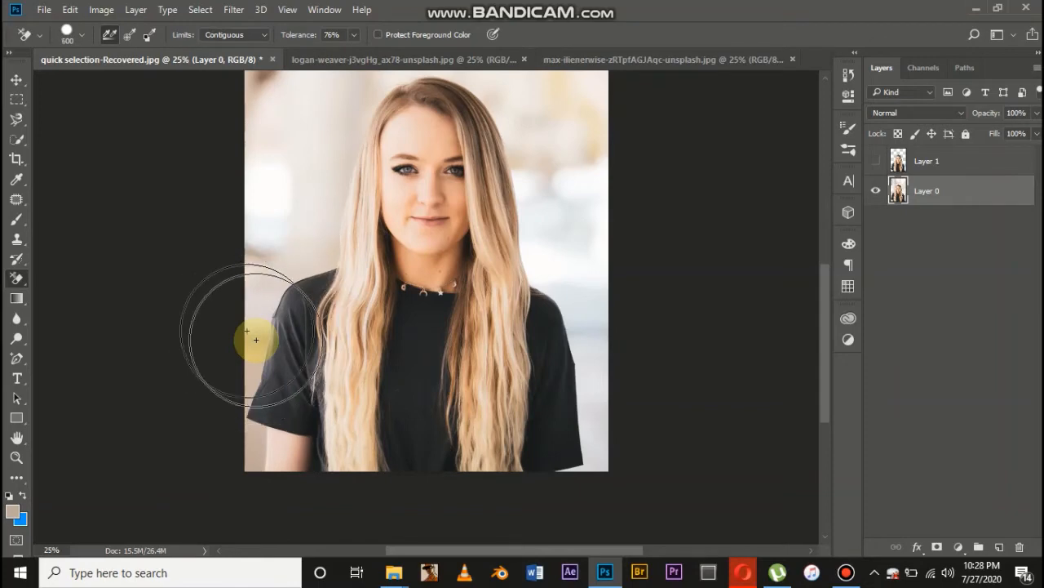
left_click_drag(257, 339, 251, 377)
left_click(252, 379, "alt")
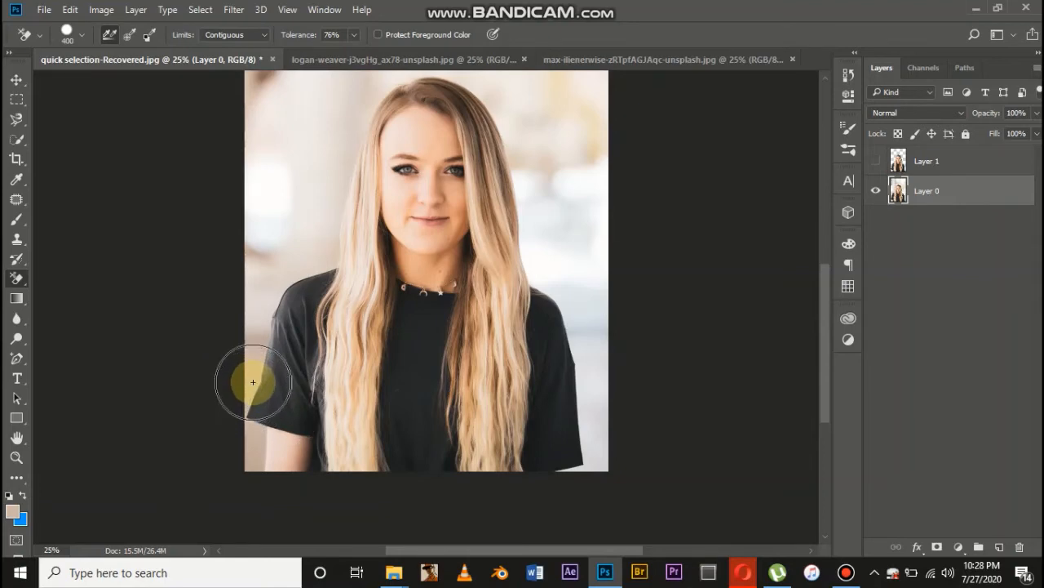
Try erasing the background beside the black sleeve at 76% tolerance, and undo the erasure
left_click(253, 382)
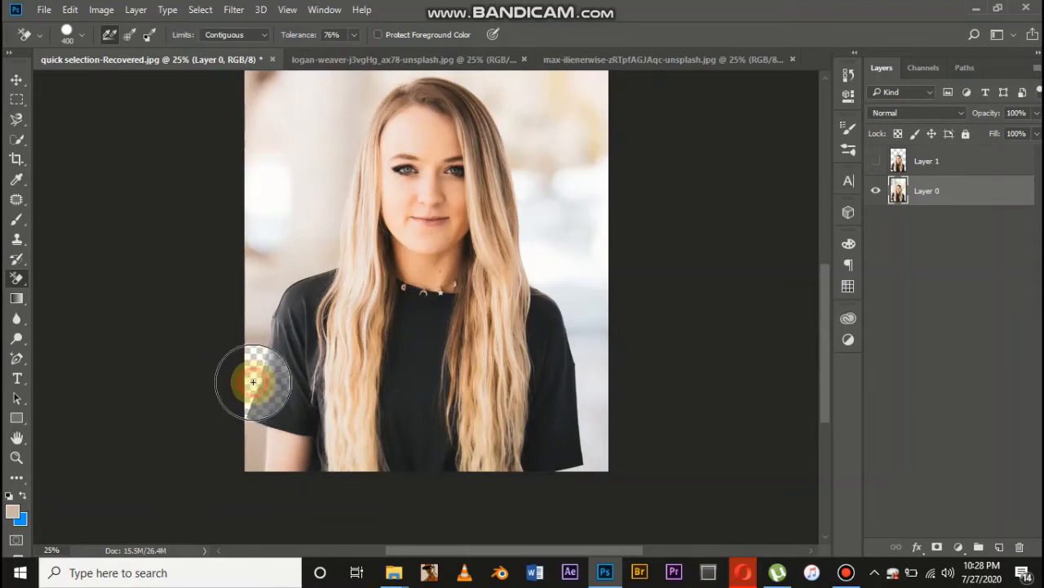
left_click(253, 382)
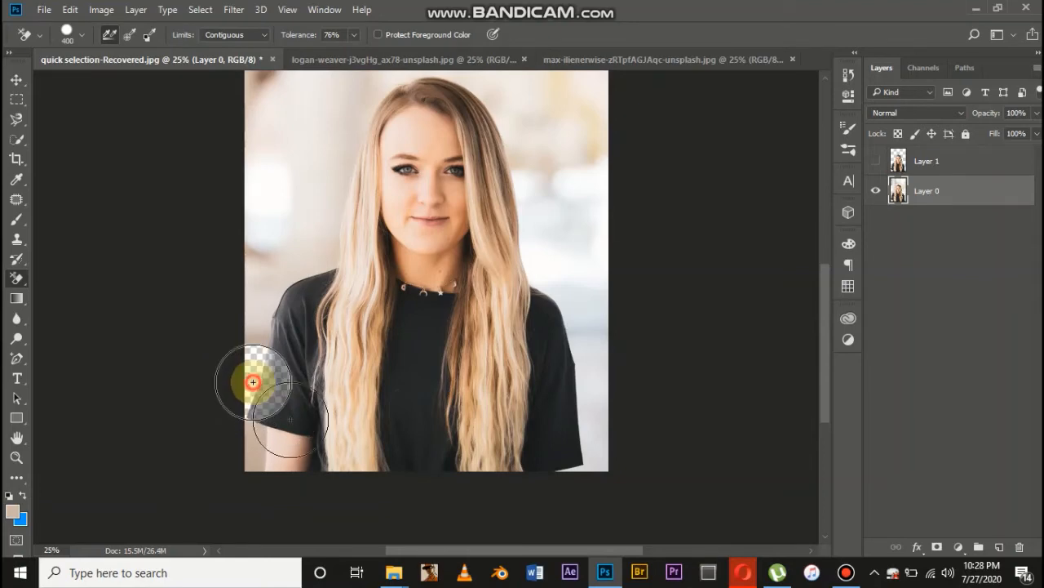
key("ctrl+z")
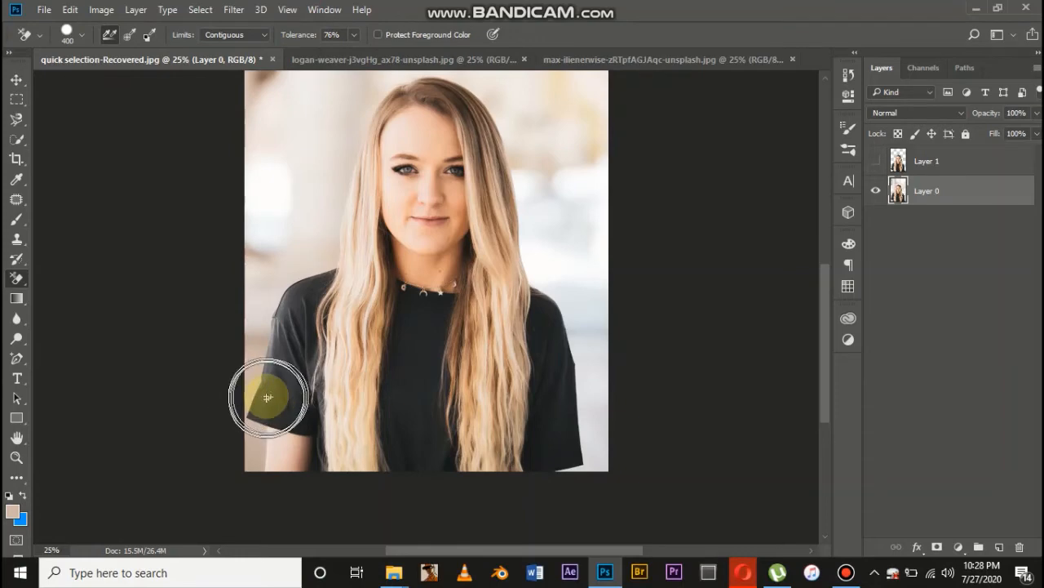
Set the tolerance to 30% and try erasing the background along the sleeve and shoulder, undoing the strokes
left_click_drag(313, 36, 263, 35)
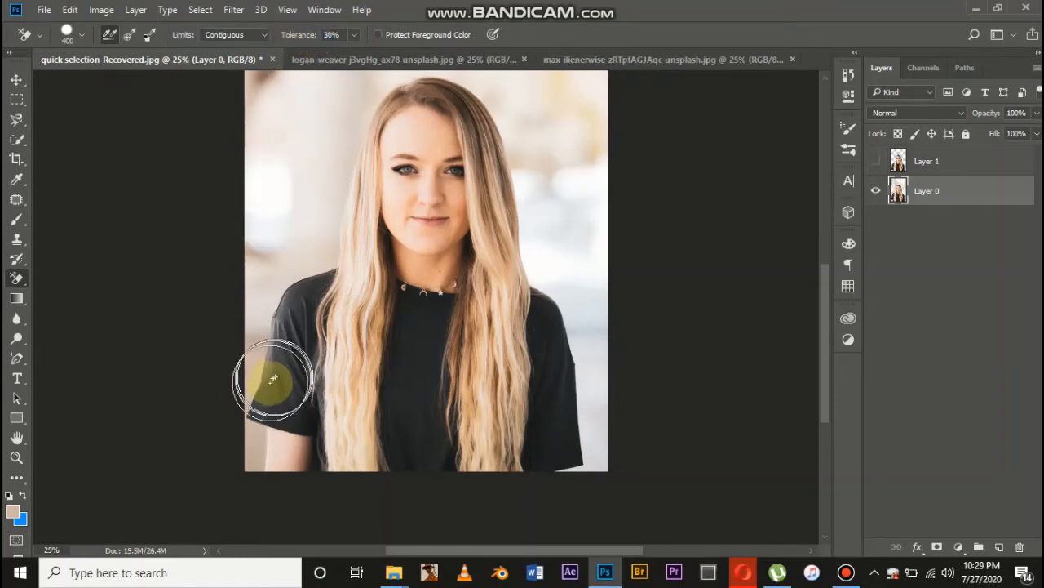
mouse_move(253, 388)
left_mouse_down()
mouse_move(254, 418)
mouse_move(277, 325)
mouse_move(260, 331)
mouse_move(266, 266)
mouse_move(242, 338)
mouse_move(277, 278)
left_mouse_up()
left_click(303, 258)
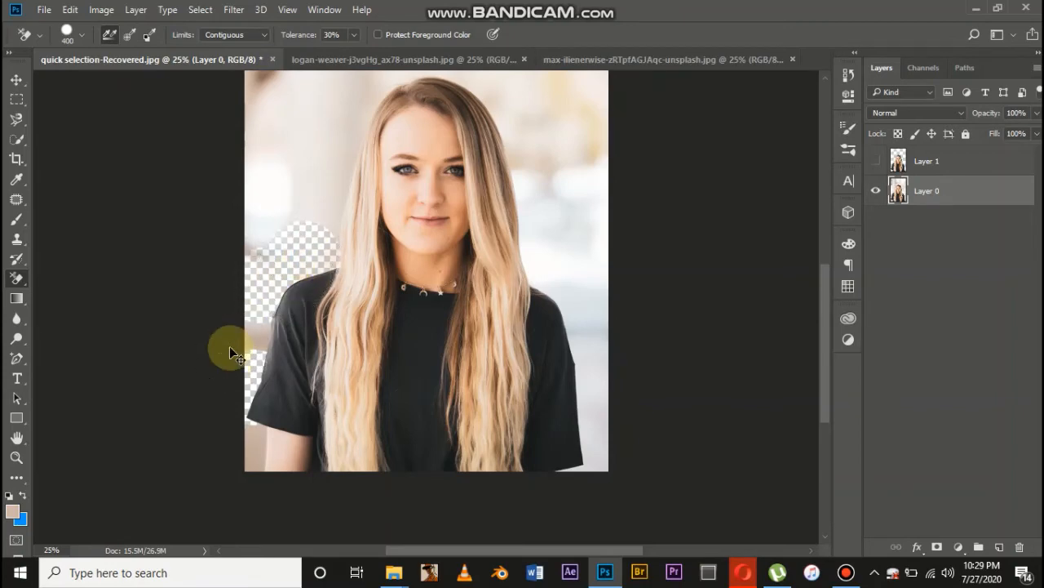
key("ctrl+z")
key("ctrl+z")
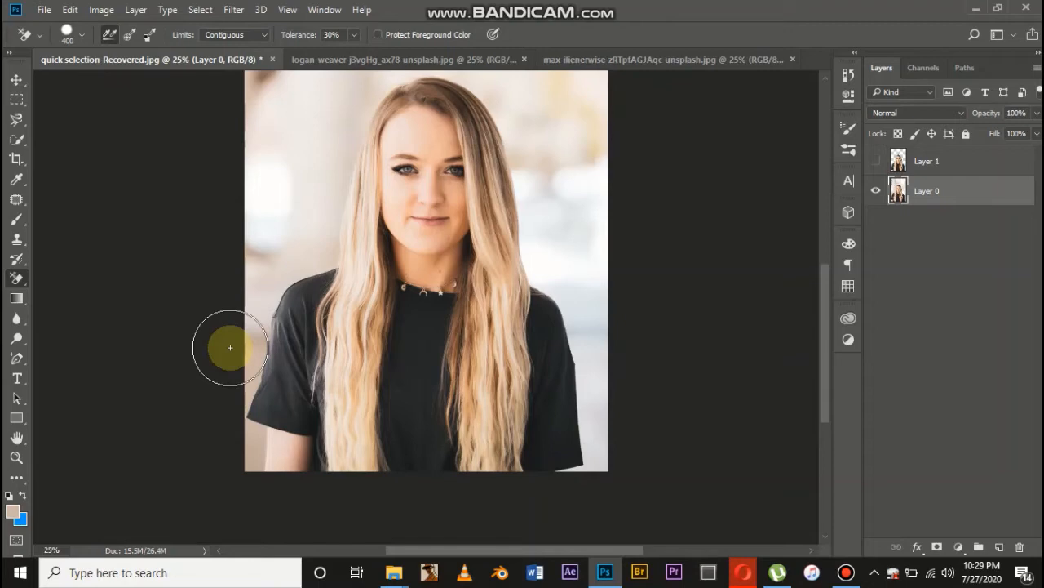
Set the limits to Find Edges and erase the background along the woman's shoulder and hair
left_click(235, 34)
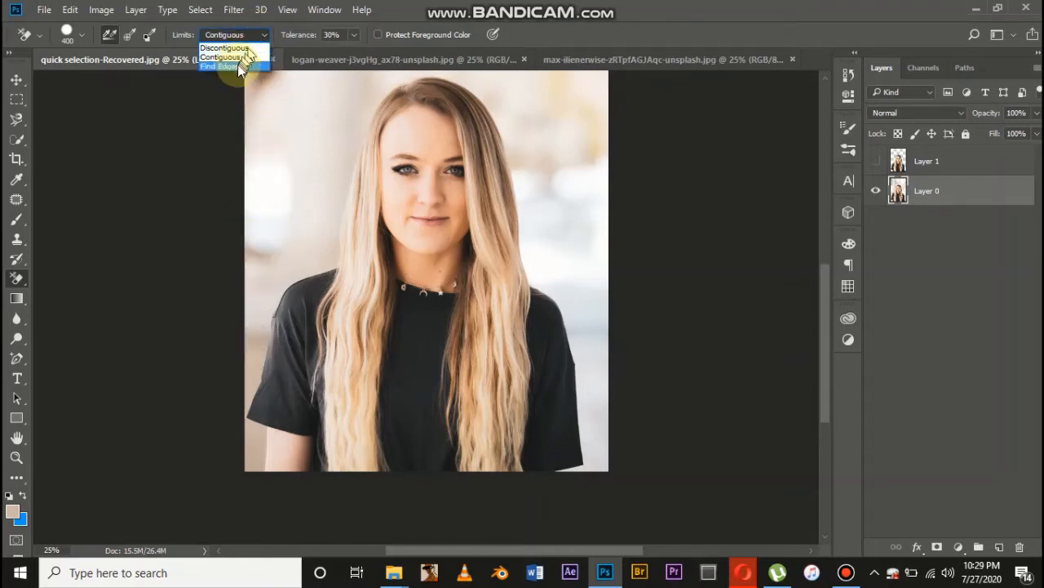
left_click(237, 65)
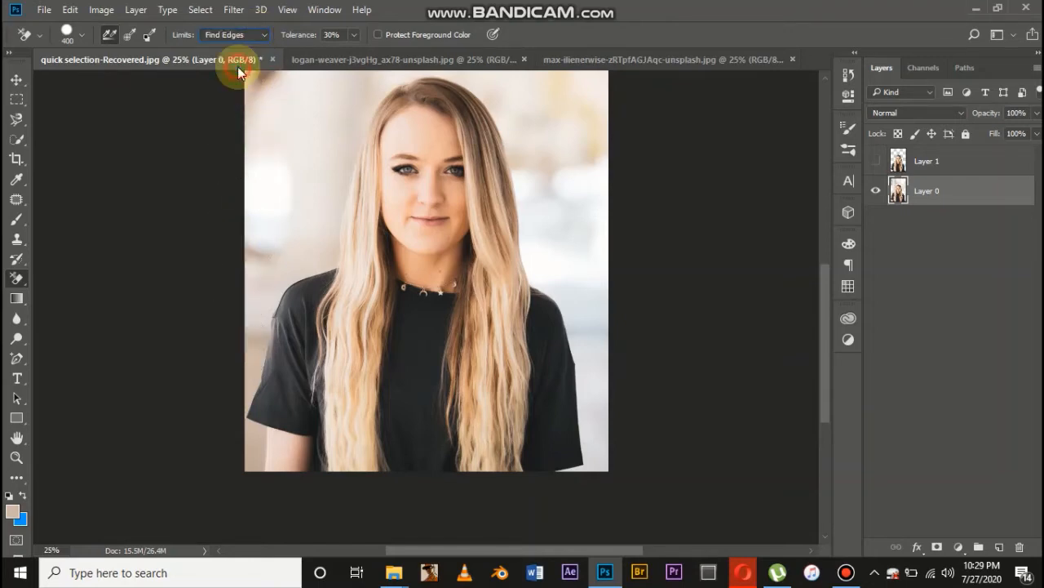
left_click(280, 273)
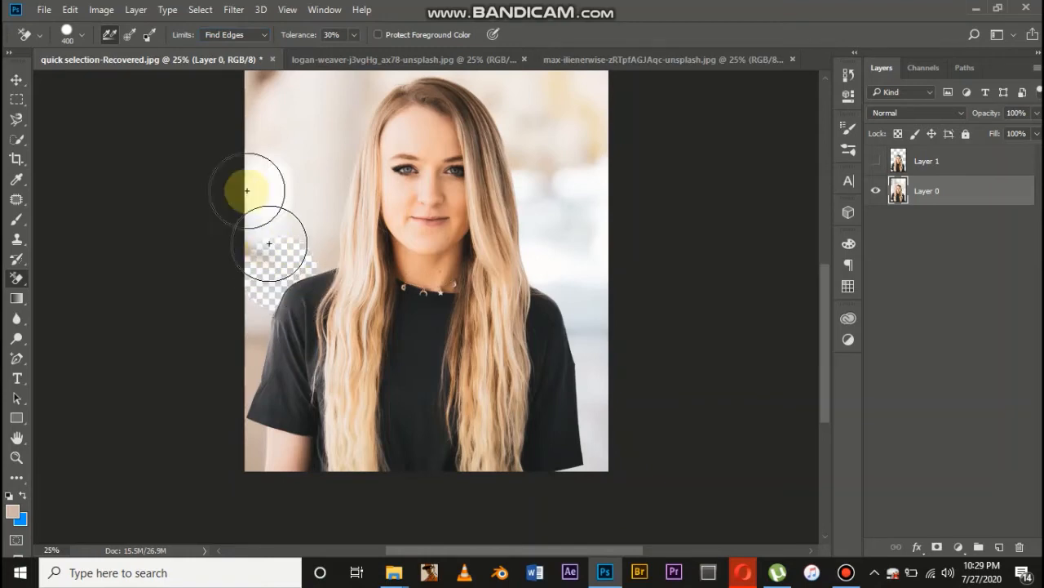
mouse_move(273, 271)
left_mouse_down()
mouse_move(317, 247)
mouse_move(326, 175)
mouse_move(315, 205)
mouse_move(338, 105)
mouse_move(329, 154)
left_mouse_up()
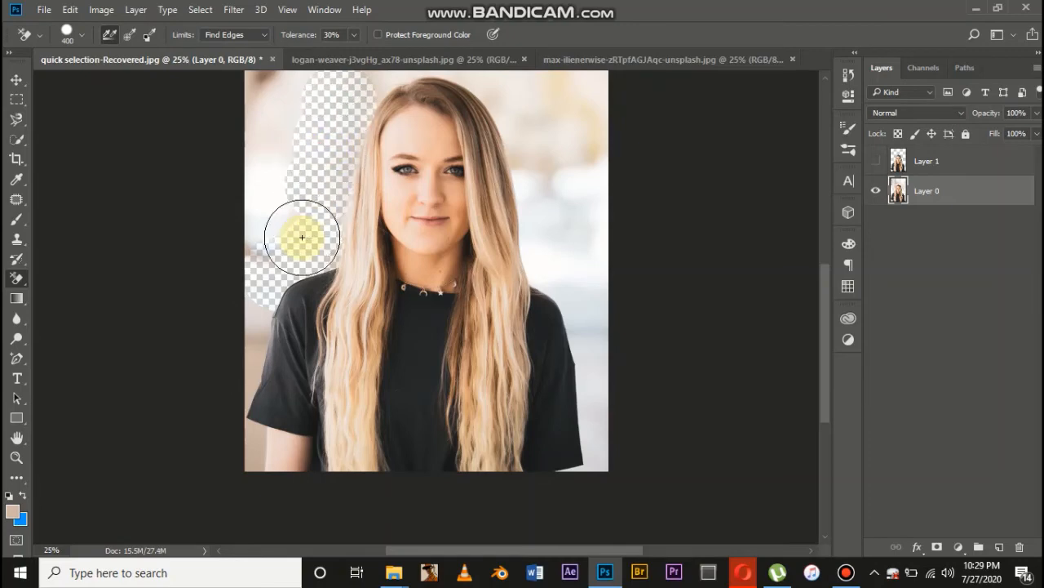
Undo all the Background Eraser strokes along the woman's shoulder and hair
scroll(301, 236, "up", 2)
key("ctrl+z")
key("ctrl+z")
key("ctrl+z")
key("ctrl+z")
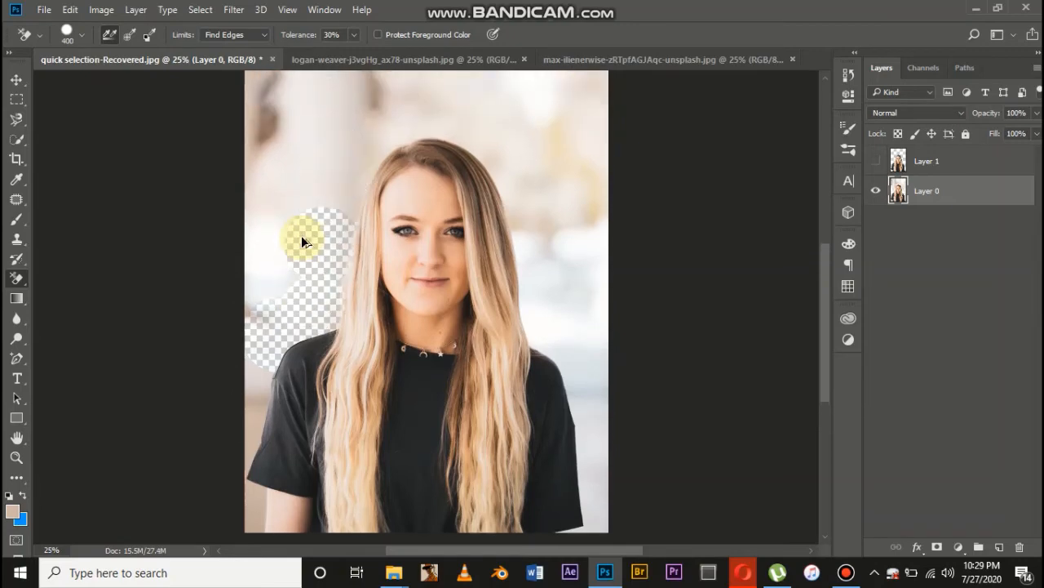
key("ctrl+z")
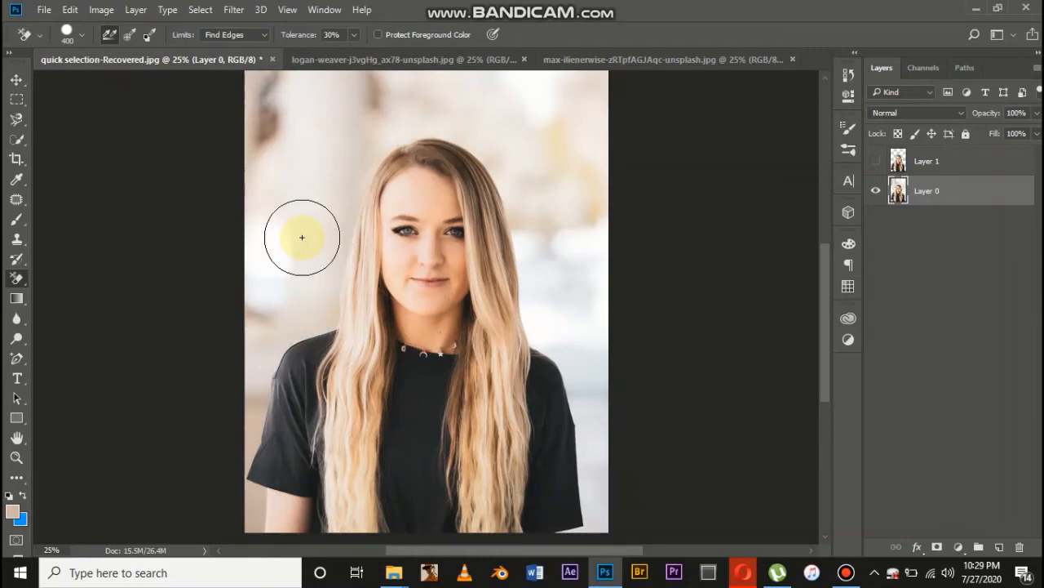
Turn on Protect Foreground Color and erase the background beside the black sleeve on the portrait's left side
scroll(301, 237, "down", 3)
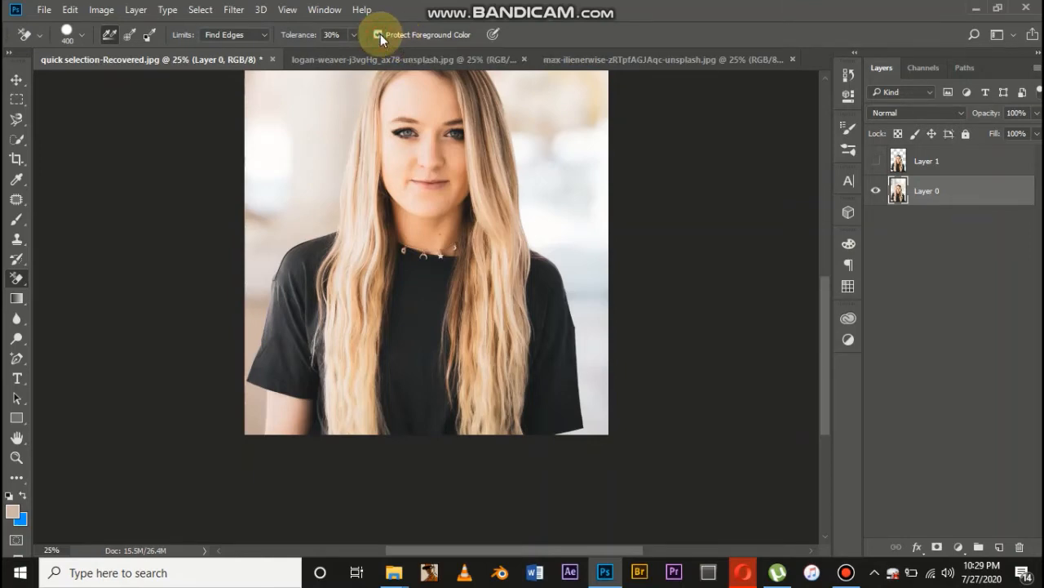
left_click(379, 34)
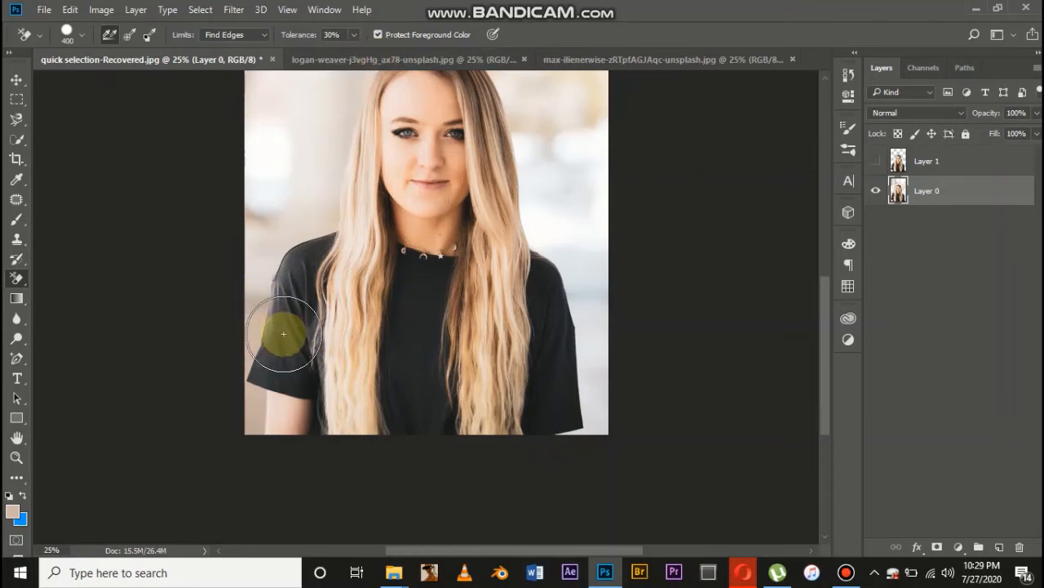
key("ctrl+plus")
scroll(284, 334, "left", 3)
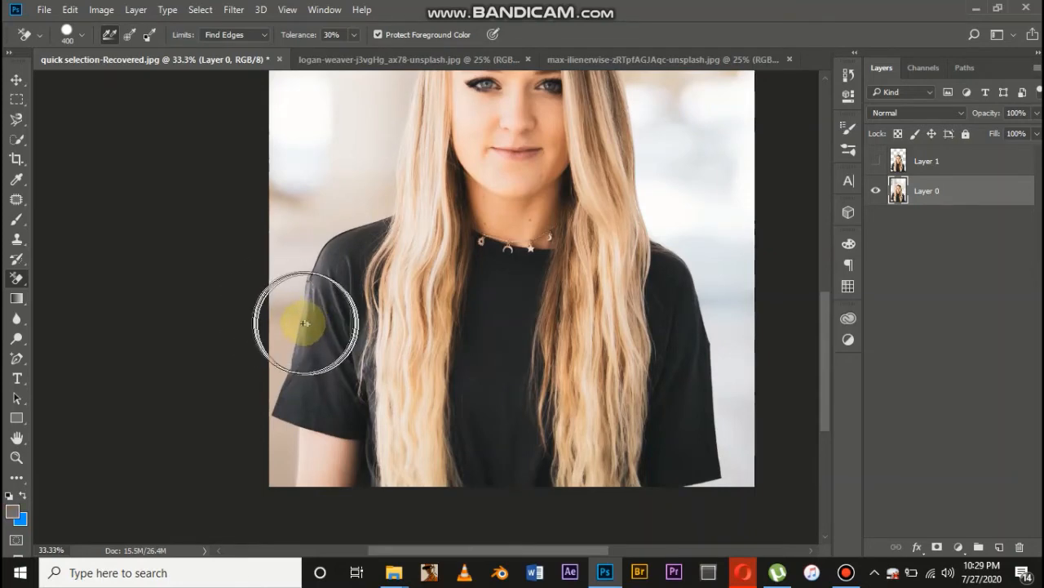
left_click(303, 324, "alt")
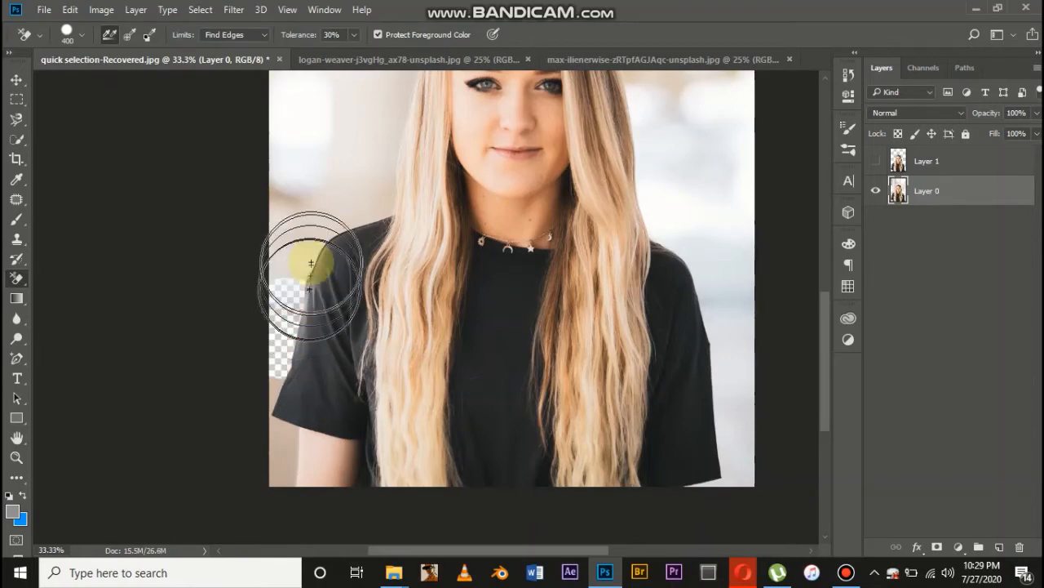
left_click(276, 386)
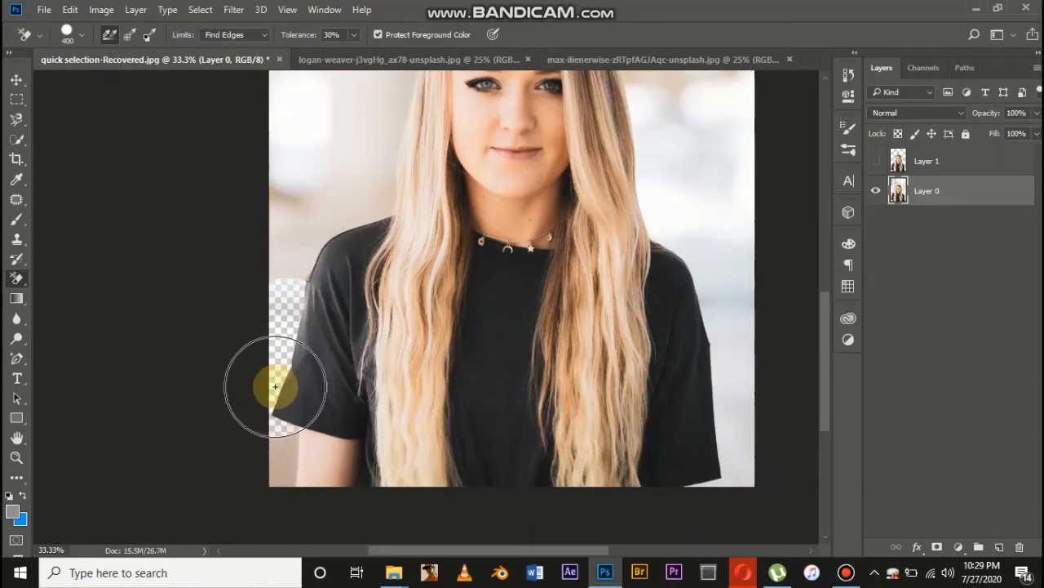
scroll(276, 384, "down", 3)
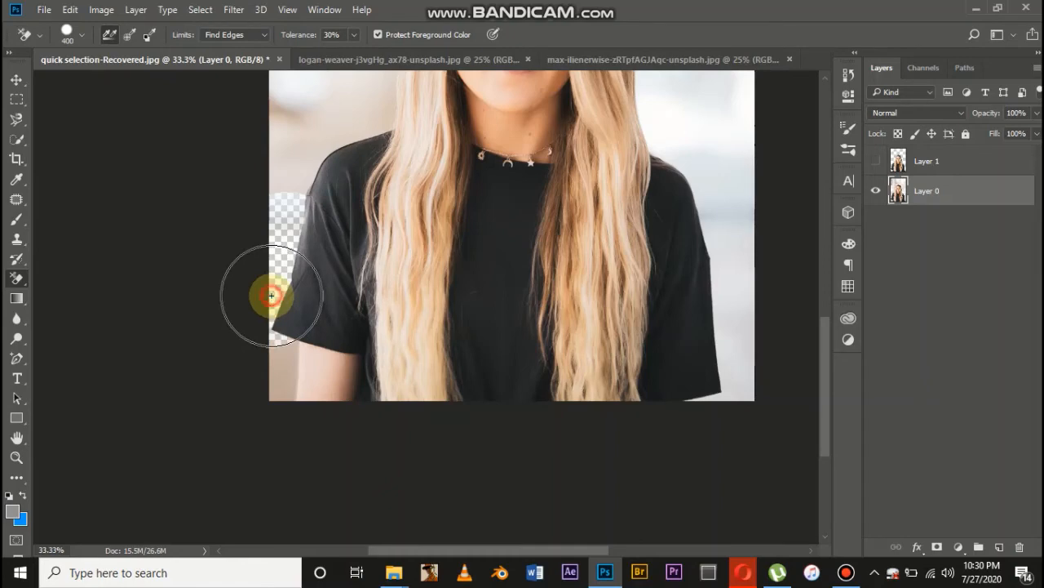
Sample the arm's skin colour as the protected foreground and erase the background next to the arm below the sleeve
scroll(299, 383, "down", 2)
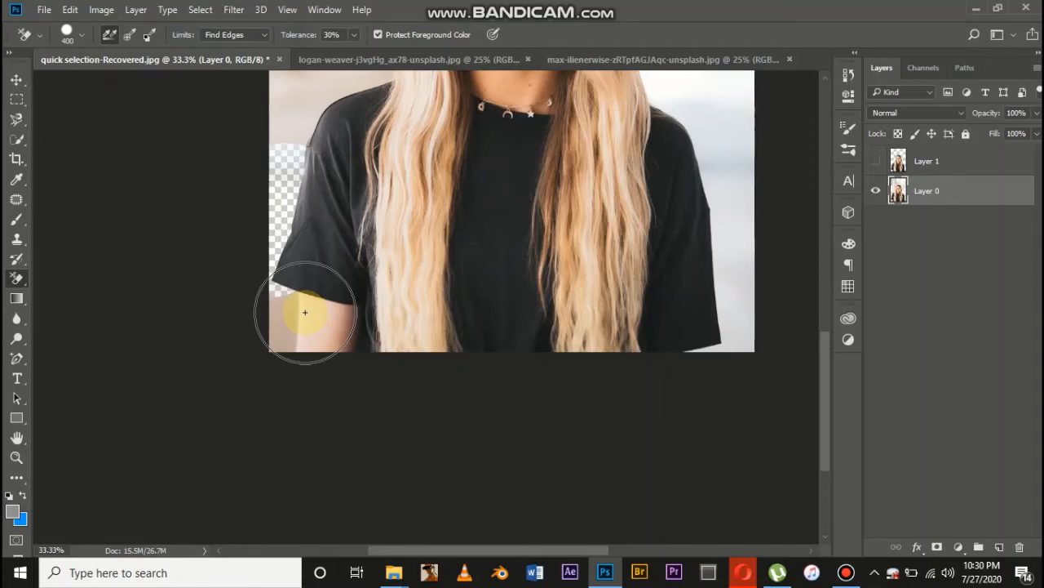
key("alt")
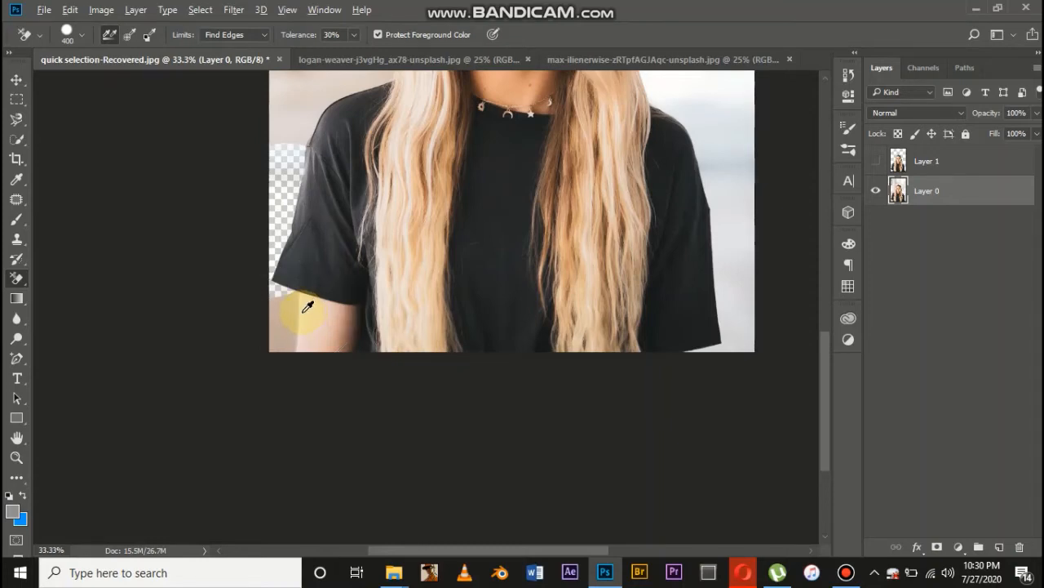
left_click(302, 313, "alt")
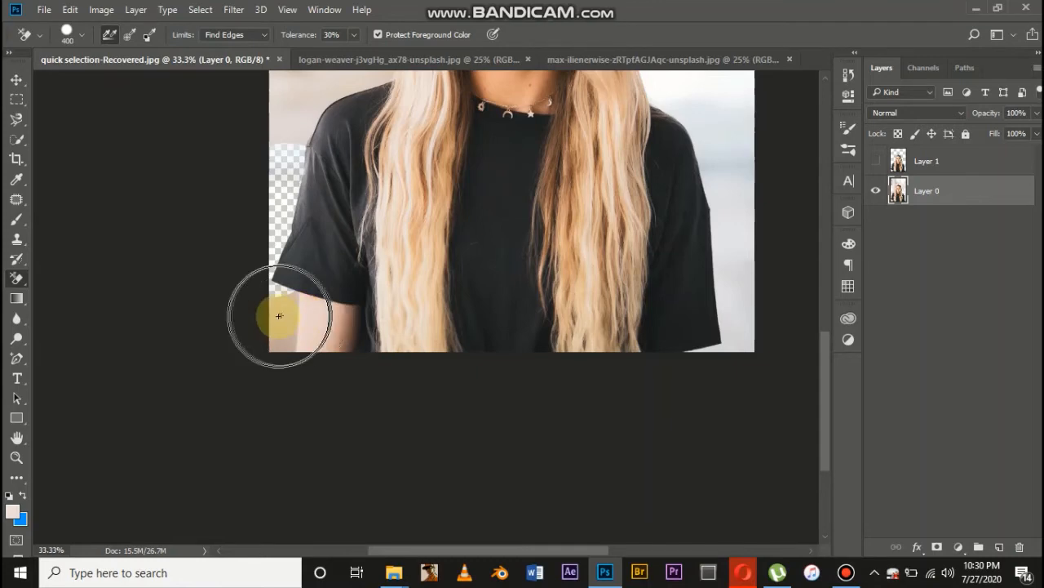
left_click_drag(275, 315, 278, 318)
scroll(284, 304, "up", 4)
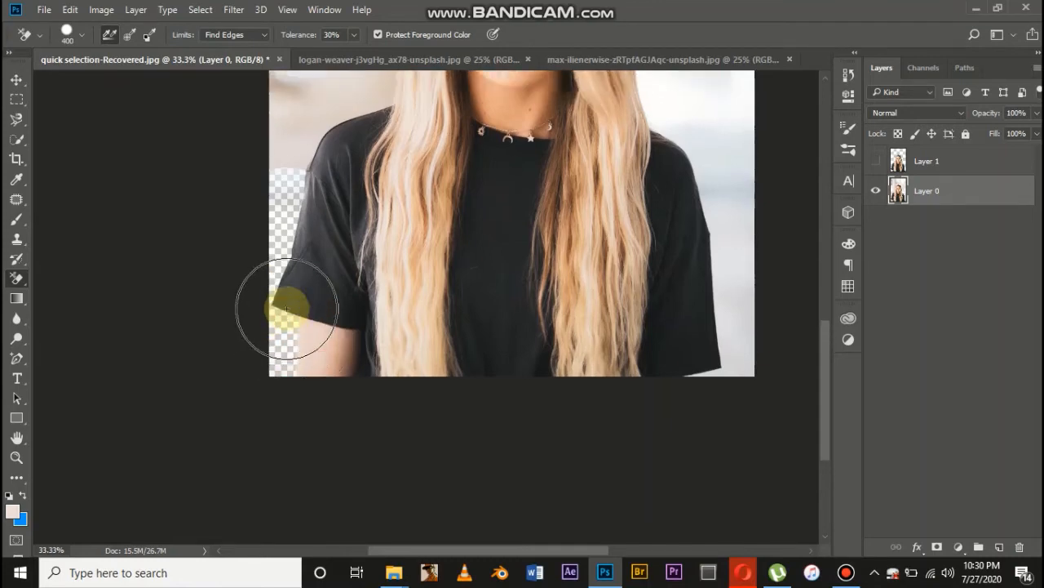
Erase the background above the left shoulder and beside the lower hair, sampling the hair colour for protection
mouse_move(331, 268)
left_mouse_down()
mouse_move(298, 276)
mouse_move(331, 232)
mouse_move(347, 233)
mouse_move(328, 233)
mouse_move(380, 219)
left_mouse_up()
scroll(371, 301, "up", 4)
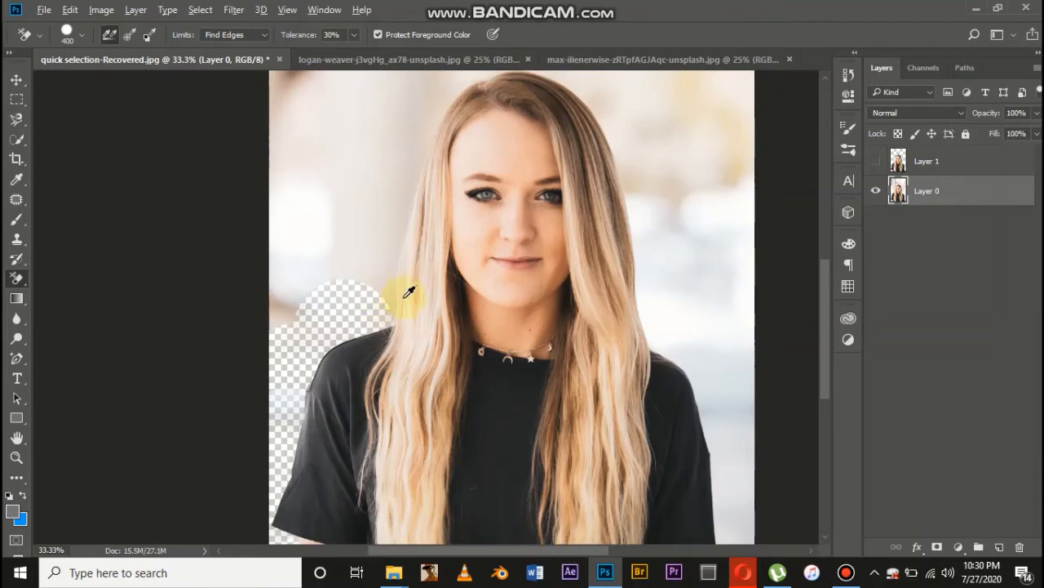
left_click(403, 298, "alt")
left_click(401, 299)
left_click(390, 294)
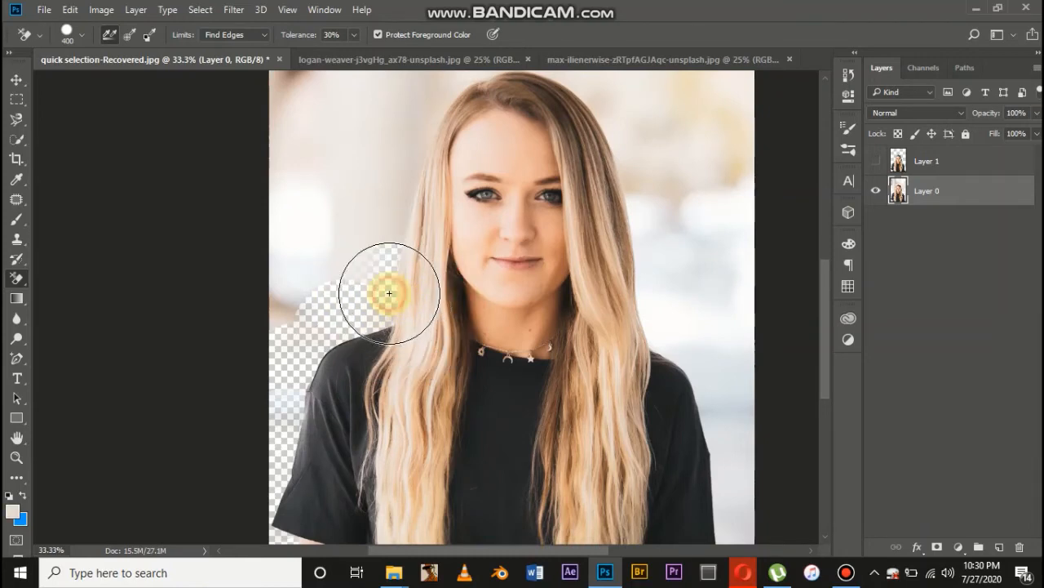
scroll(372, 362, "up", 4)
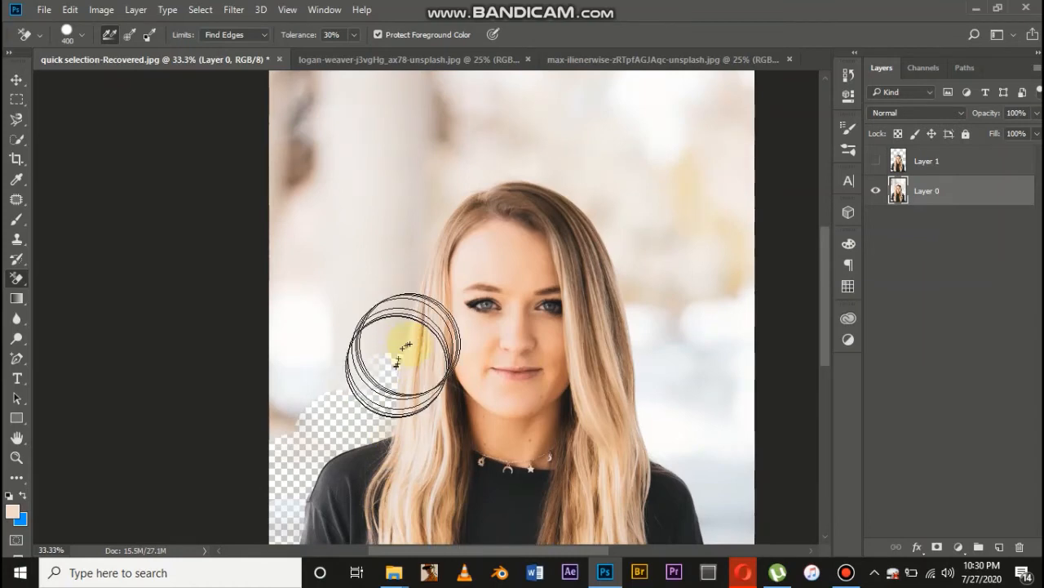
left_click(410, 342, "alt")
left_click(396, 331, "alt")
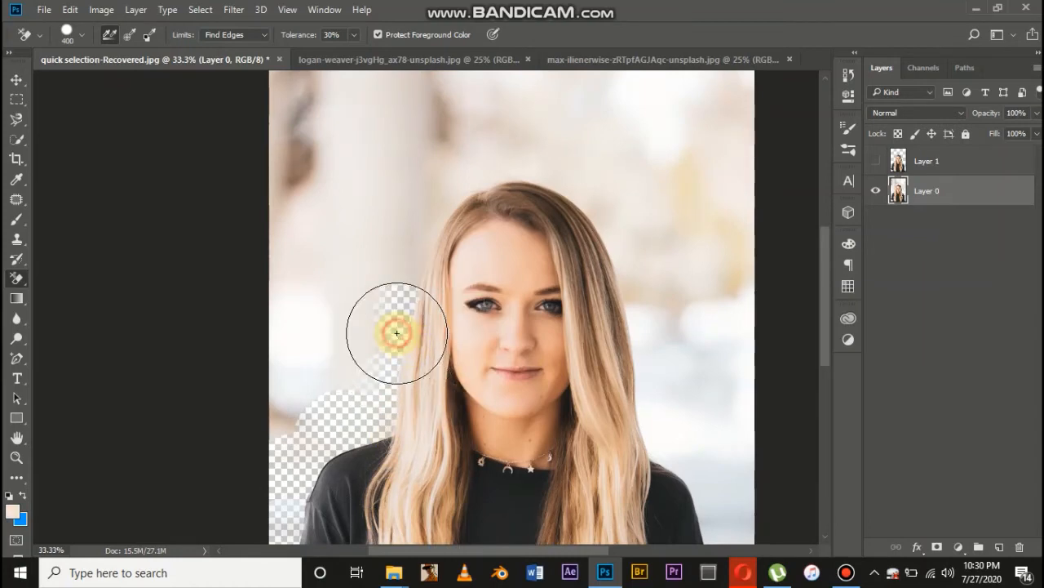
Erase the background along the upper left hair and over the crown, resampling the hair colour as protected foreground
left_click(438, 276, "alt")
mouse_move(439, 276)
left_mouse_down()
mouse_move(412, 257)
mouse_move(415, 207)
mouse_move(447, 189)
mouse_move(431, 187)
mouse_move(474, 174)
mouse_move(431, 225)
mouse_move(503, 163)
left_mouse_up()
left_click(457, 223, "alt")
left_click(506, 189, "alt")
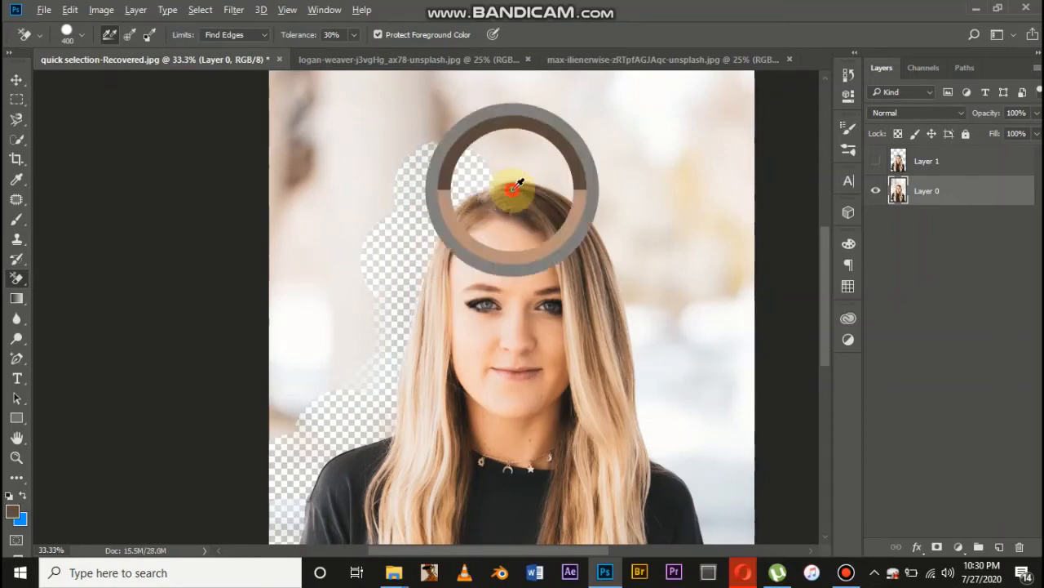
left_click_drag(517, 154, 582, 185)
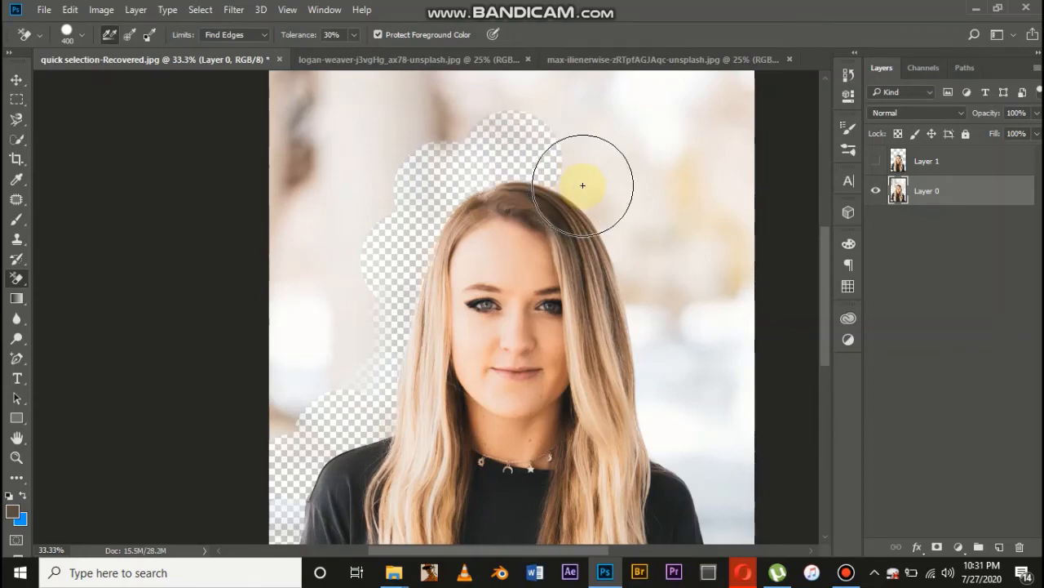
Sample the dark hair colour and erase the background around the upper right side of the head
left_click(583, 186, "alt")
left_click(566, 201, "alt")
left_click(572, 179)
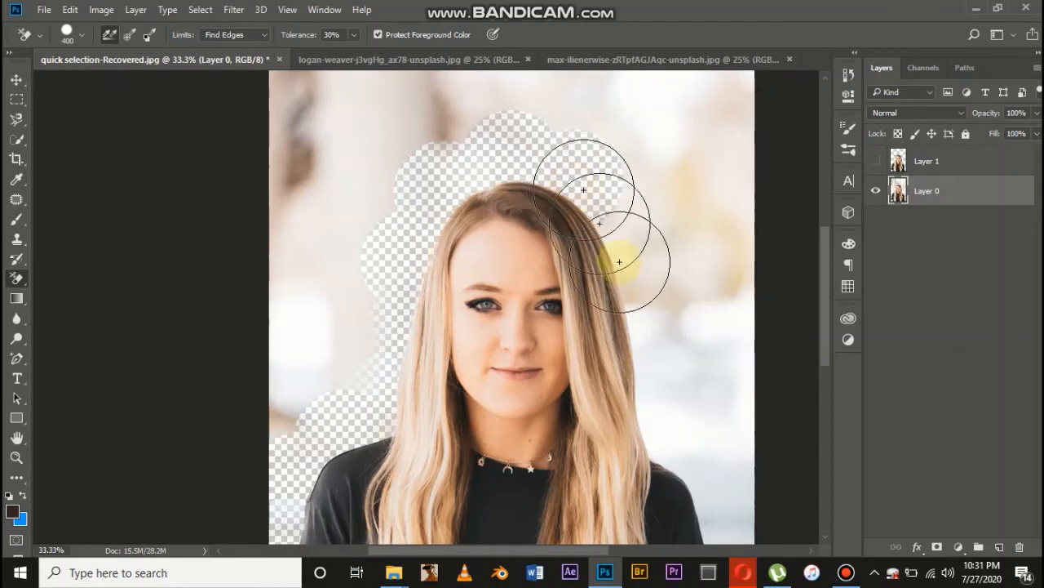
scroll(656, 436, "down", 1)
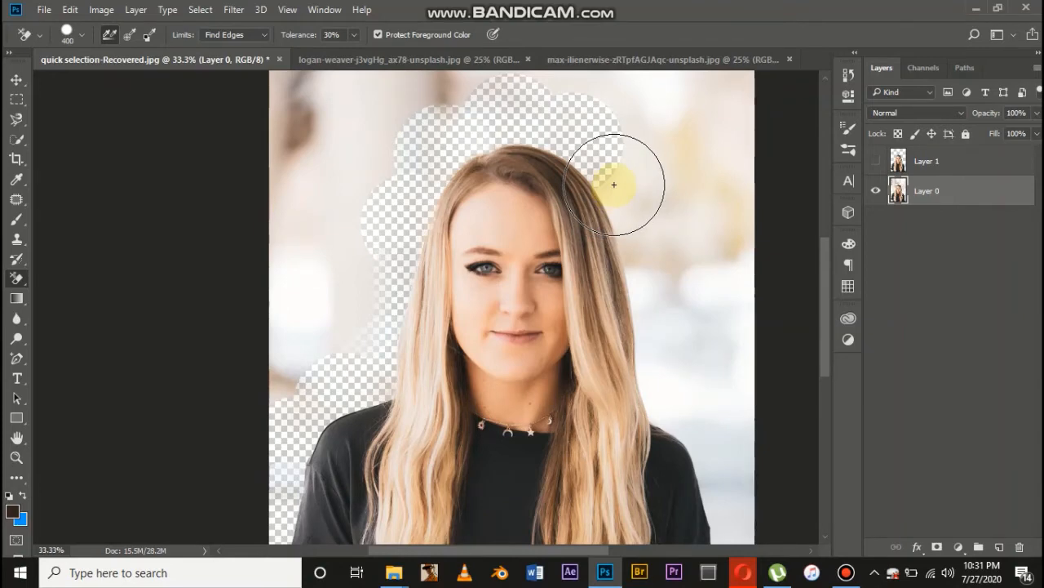
mouse_move(578, 180)
left_mouse_down()
mouse_move(601, 192)
mouse_move(607, 227)
mouse_move(599, 198)
mouse_move(584, 195)
mouse_move(595, 220)
mouse_move(611, 163)
mouse_move(640, 230)
mouse_move(616, 196)
mouse_move(582, 189)
mouse_move(611, 199)
mouse_move(552, 209)
mouse_move(592, 219)
mouse_move(583, 204)
mouse_move(595, 230)
mouse_move(619, 195)
left_mouse_up()
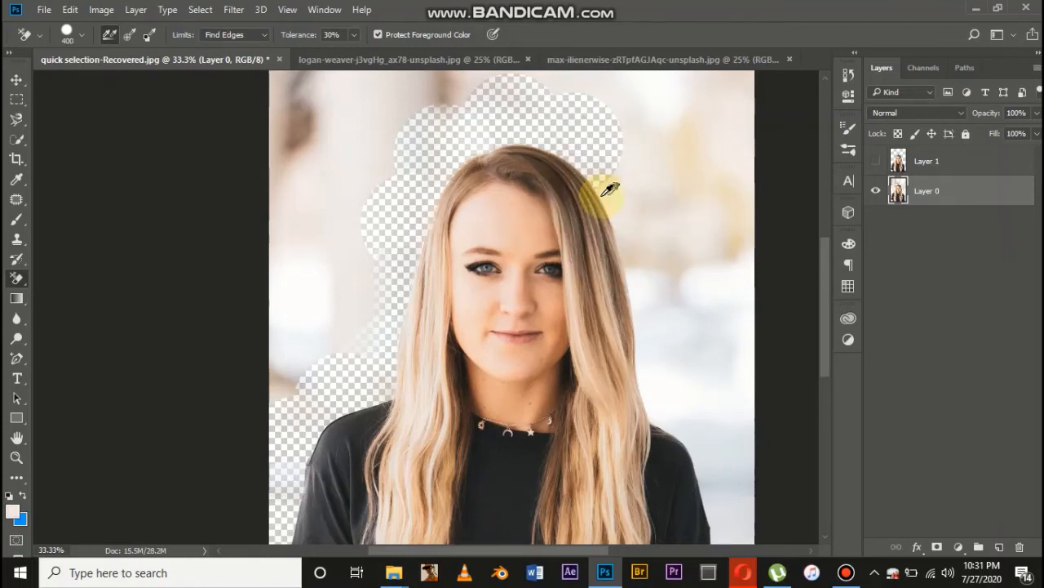
Erase the background along the right side of the hair down to the shoulder, protecting the sampled hair colours
mouse_move(604, 196)
left_mouse_down()
mouse_move(644, 330)
mouse_move(624, 302)
mouse_move(648, 347)
mouse_move(648, 319)
mouse_move(649, 351)
left_mouse_up()
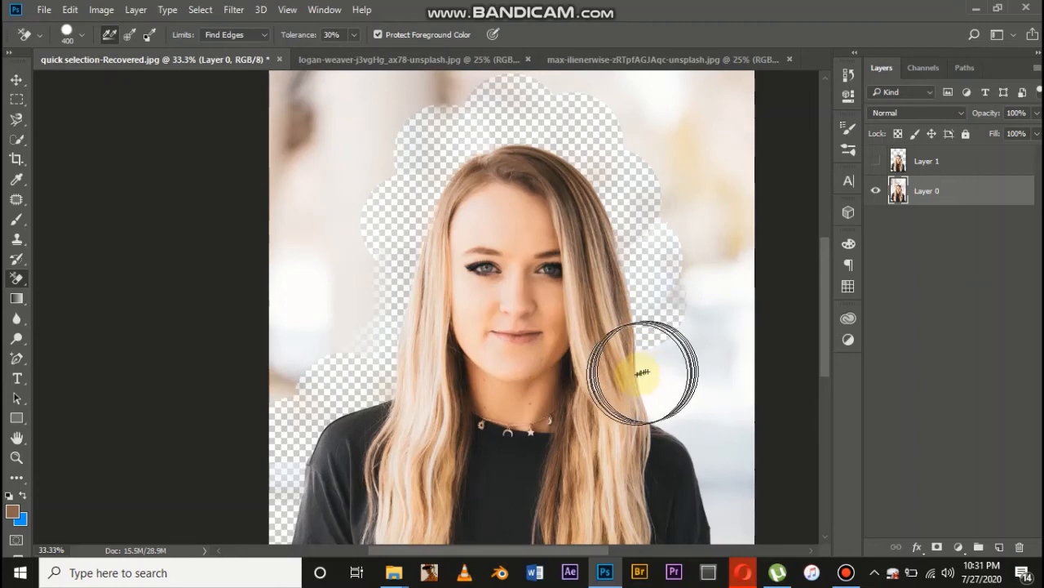
left_click(630, 377, "alt")
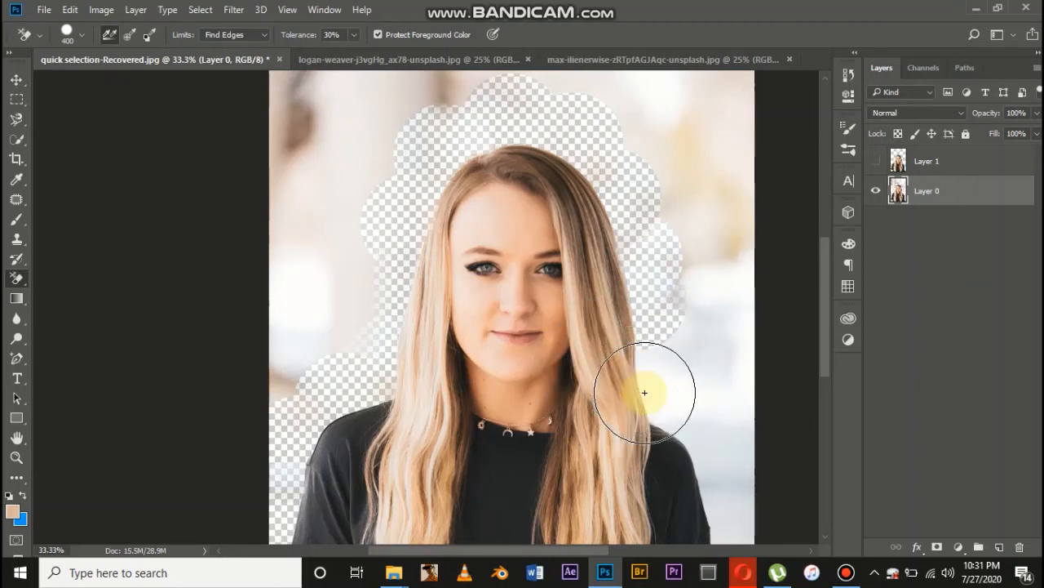
left_click(646, 379)
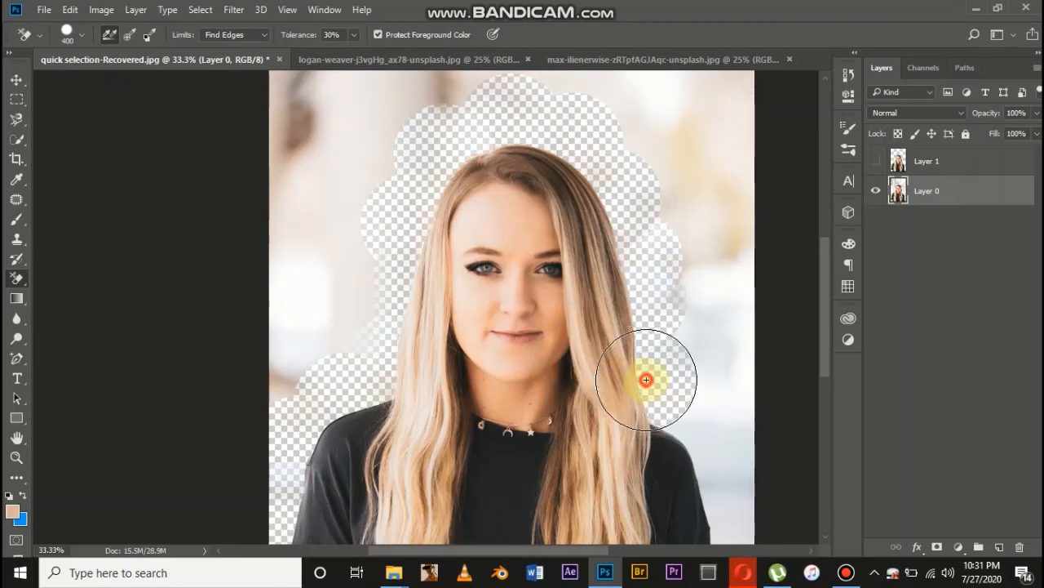
Sample a protected colour at the right shoulder, erase the background along the shoulder and sleeve, and enlarge the brush to 700
left_click(672, 427, "alt")
scroll(686, 431, "down", 2)
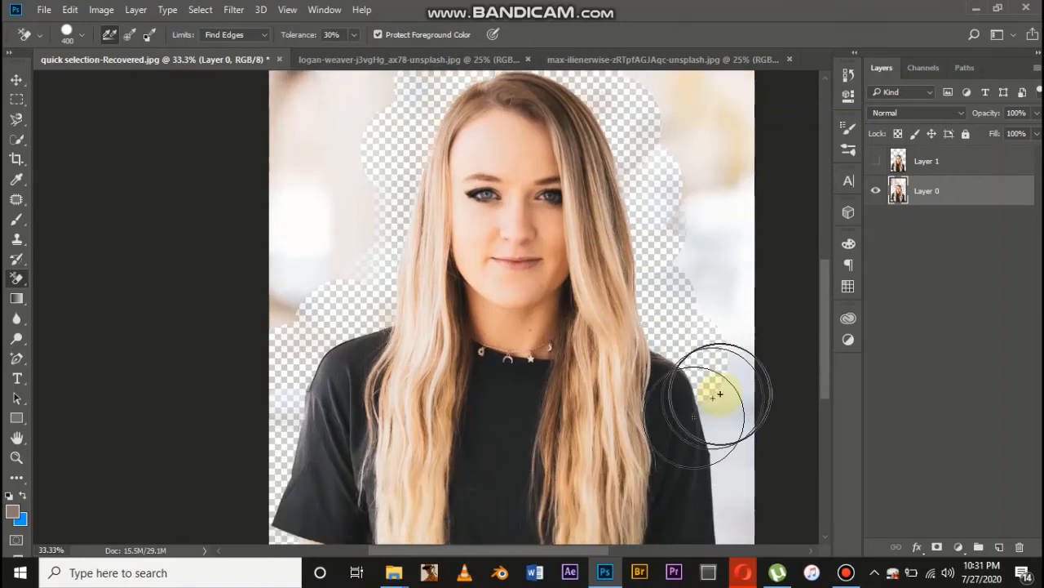
scroll(723, 420, "down", 2)
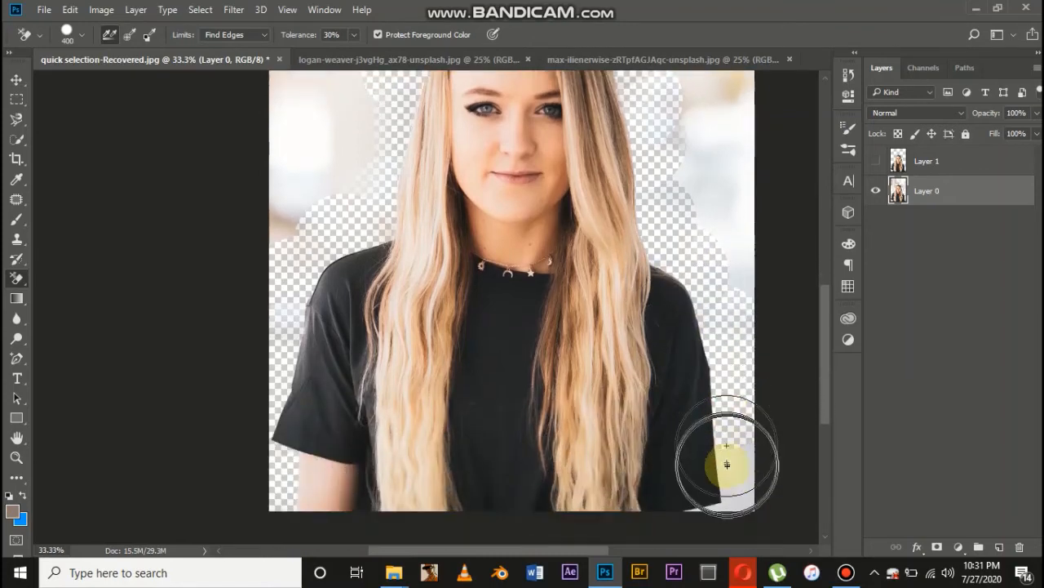
key("bracketright")
key("bracketright")
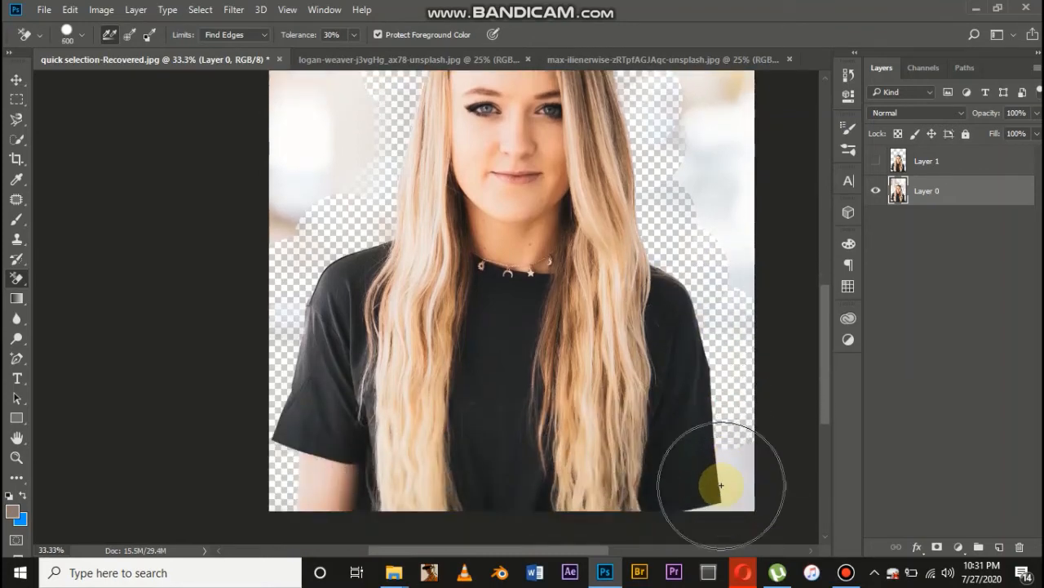
key("bracketright")
Outline the remaining background around the woman with the Polygonal Lasso and delete it
key("ctrl+minus")
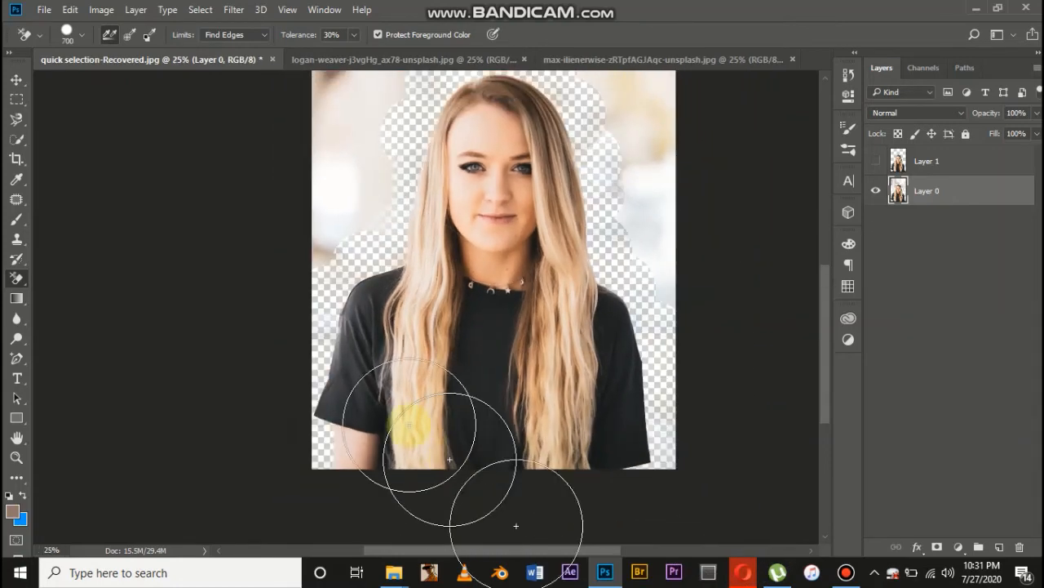
left_click(17, 121)
left_click(39, 136)
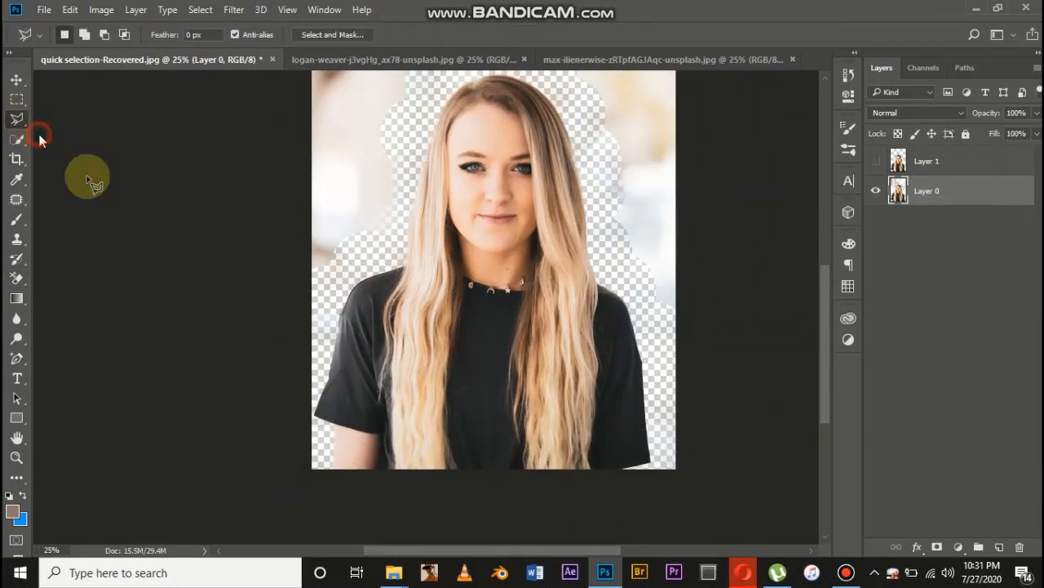
left_click(229, 434)
mouse_move(317, 338)
left_mouse_down()
mouse_move(344, 277)
mouse_move(390, 246)
mouse_move(412, 135)
mouse_move(413, 149)
mouse_move(433, 80)
mouse_move(454, 74)
mouse_move(457, 133)
mouse_move(527, 132)
mouse_move(564, 161)
mouse_move(600, 239)
mouse_move(599, 318)
mouse_move(647, 397)
mouse_move(644, 389)
mouse_move(662, 492)
mouse_move(673, 500)
mouse_move(741, 310)
mouse_move(724, 55)
mouse_move(715, 120)
mouse_move(672, 100)
mouse_move(193, 91)
left_mouse_up()
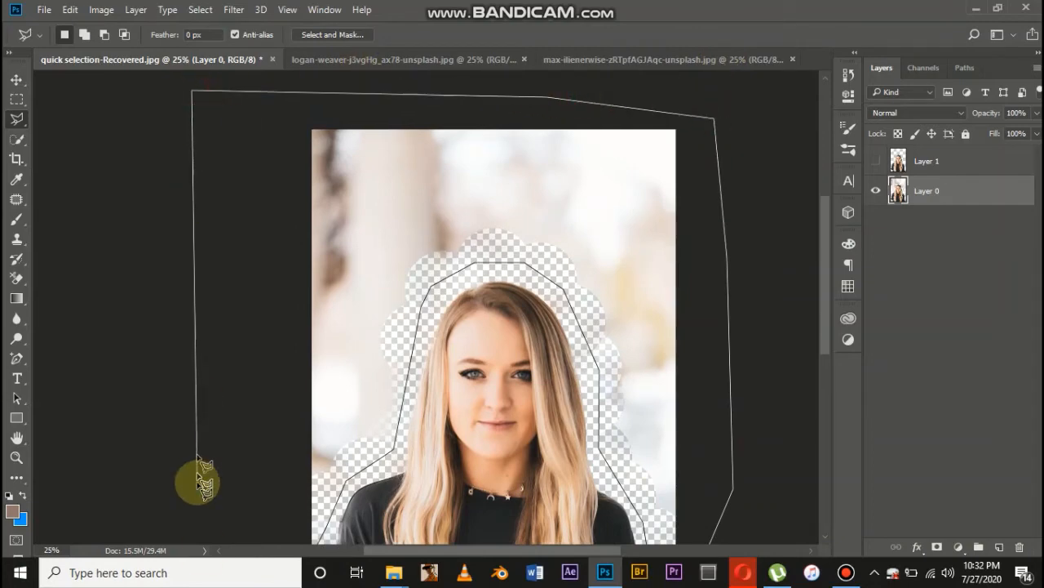
double_click(177, 384)
key("Delete")
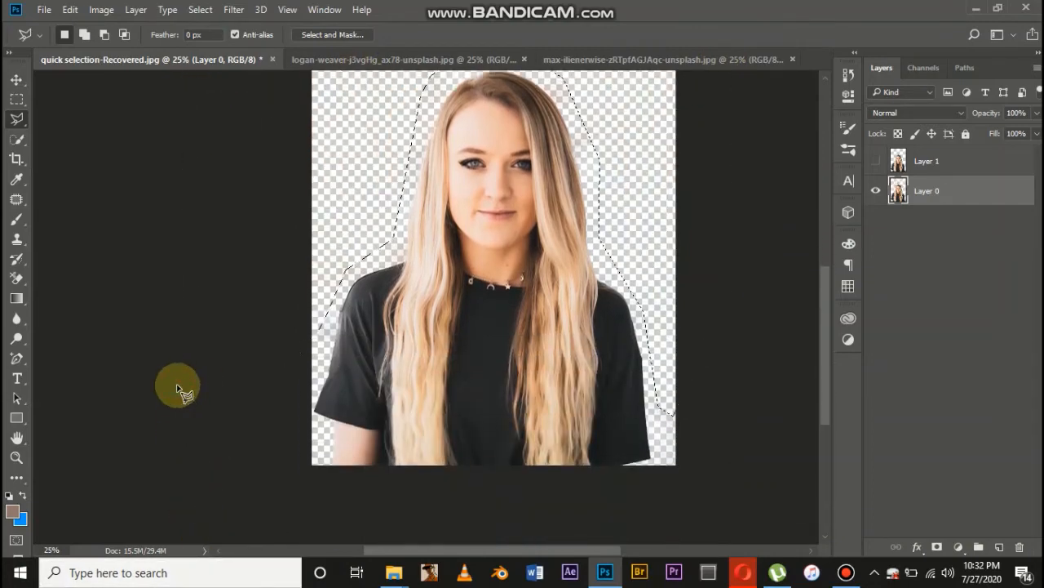
Examine the cutout's edges around the hair, shoulders and sleeves at different zoom levels
scroll(177, 384, "up", 3)
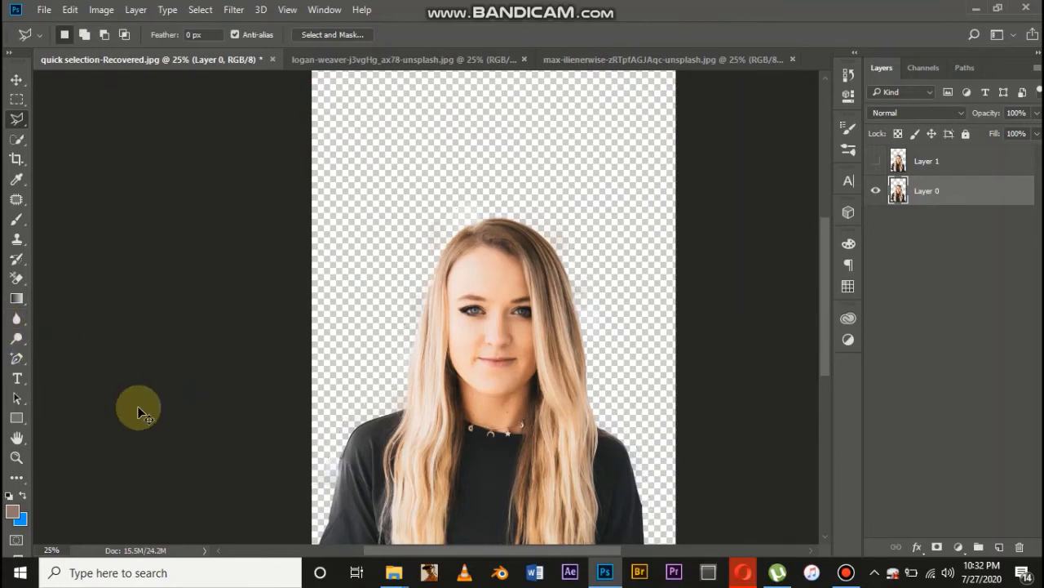
scroll(137, 408, "down", 1)
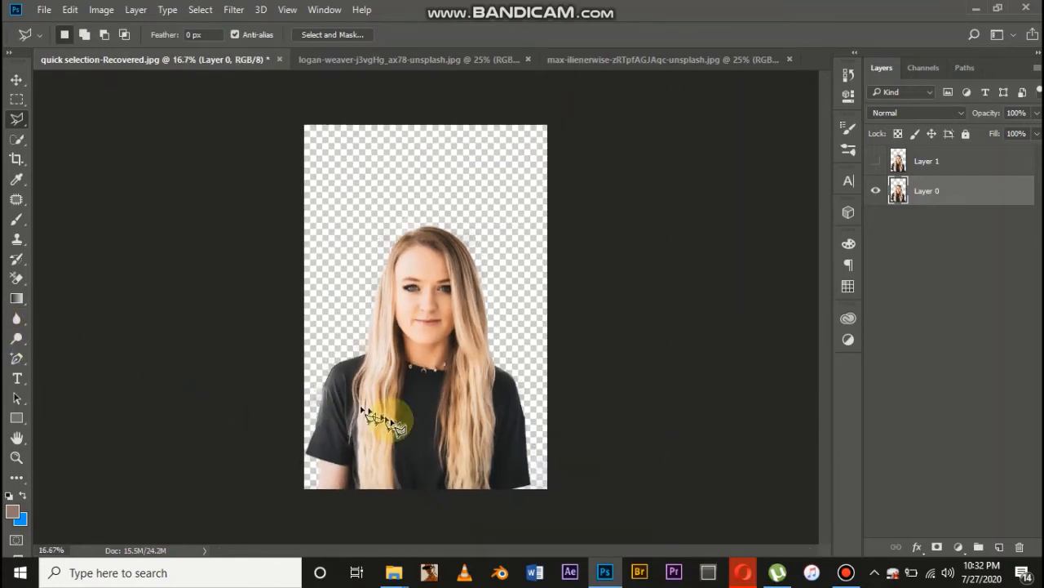
scroll(386, 417, "up", 3)
scroll(395, 424, "down", 5)
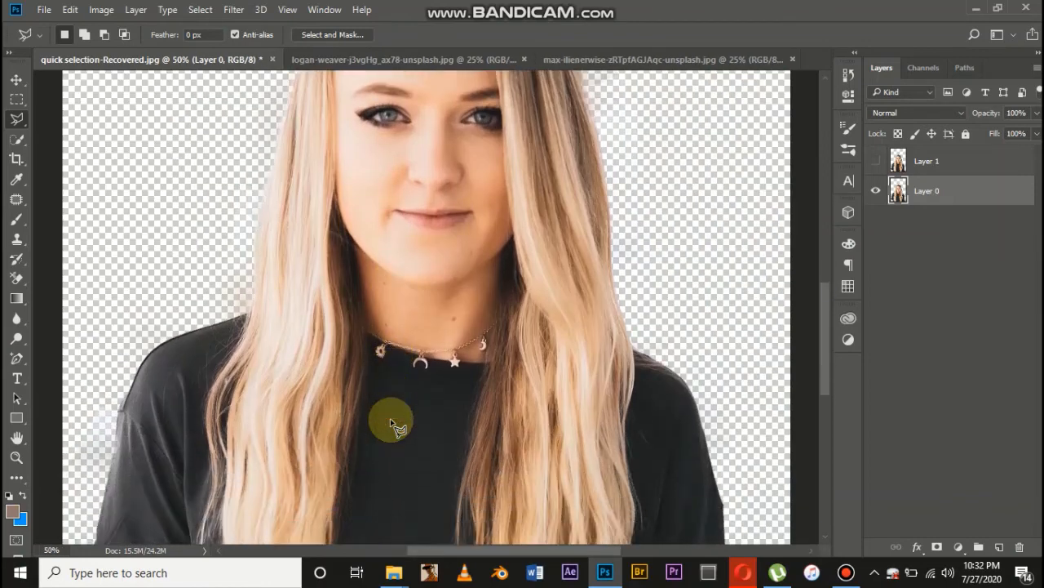
scroll(391, 422, "right", 6)
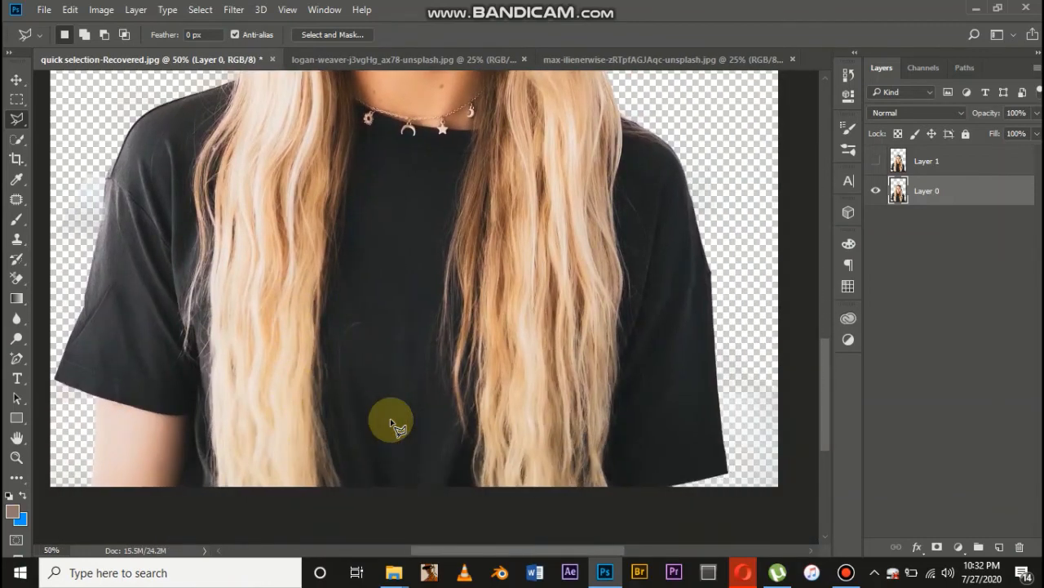
scroll(392, 422, "up", 3)
scroll(392, 421, "left", 3)
scroll(393, 423, "up", 5)
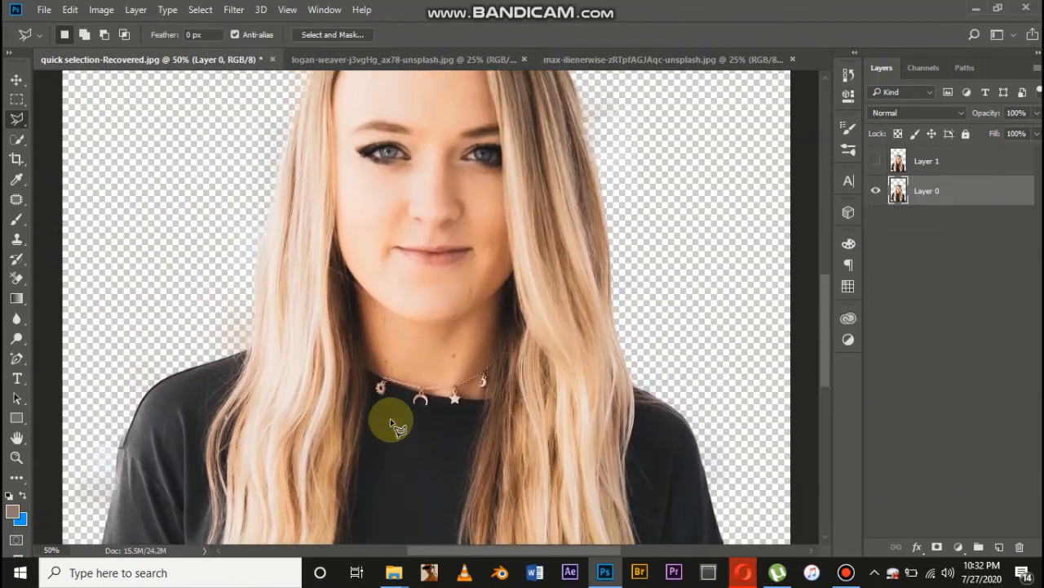
scroll(395, 425, "left", 2)
scroll(397, 427, "down", 2)
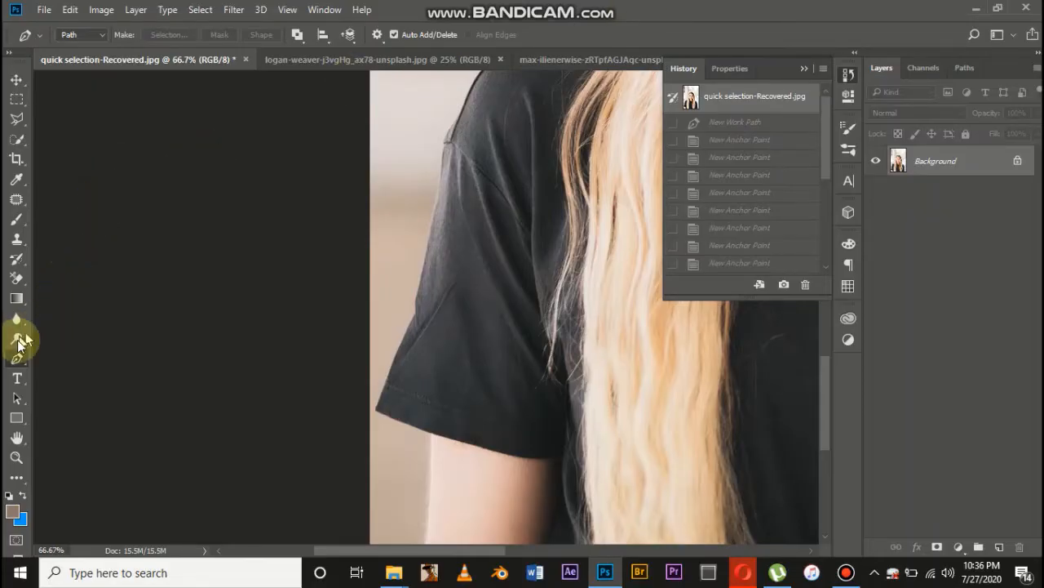
Trace the outer edge of the short black sleeve with the Pen tool, from the hem corner up to the shoulder seam
left_click_drag(17, 367, 65, 363)
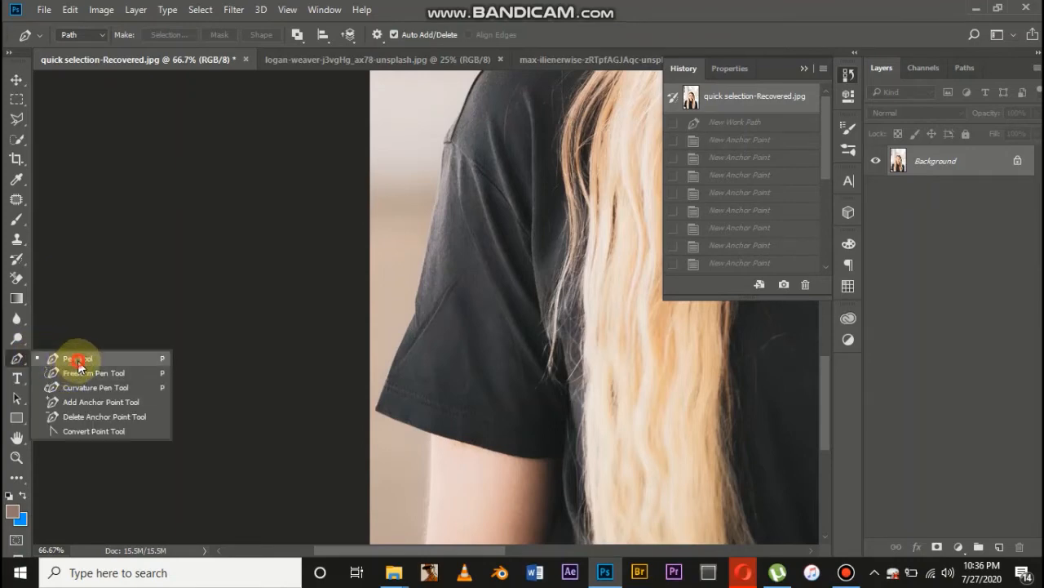
left_click(78, 365)
scroll(363, 431, "up", 2)
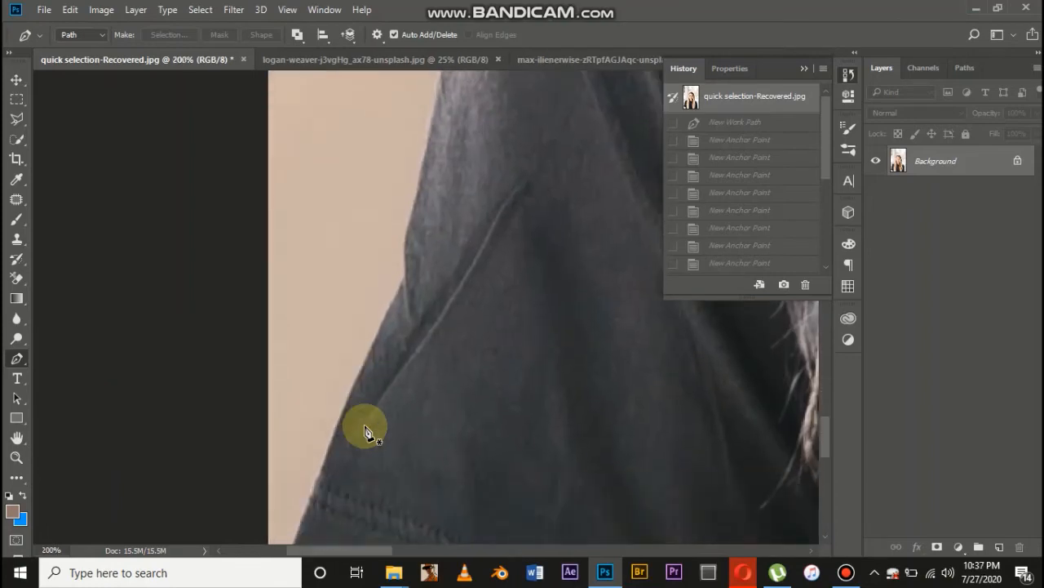
scroll(431, 205, "down", 5)
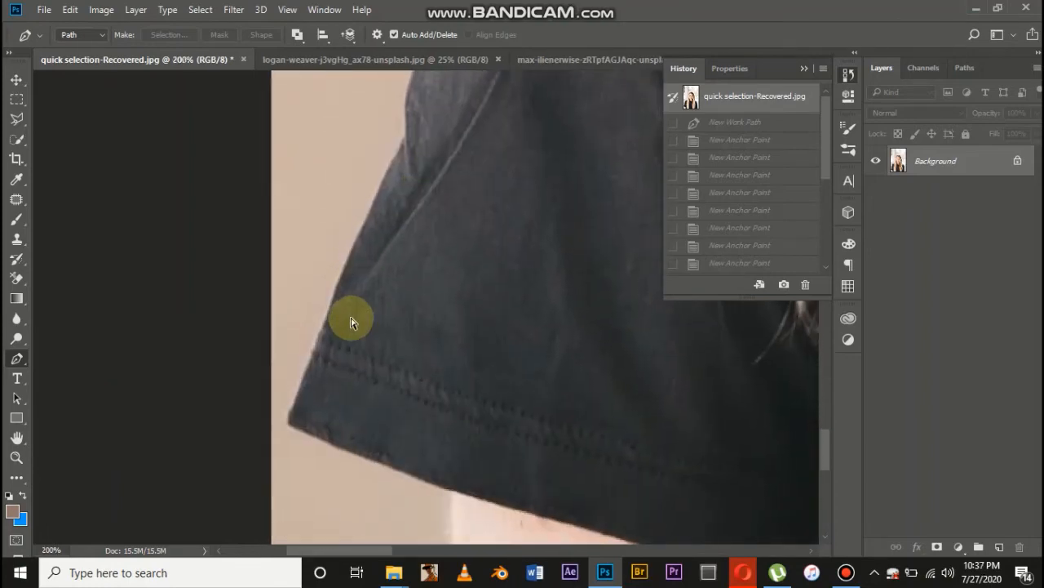
scroll(351, 323, "down", 1)
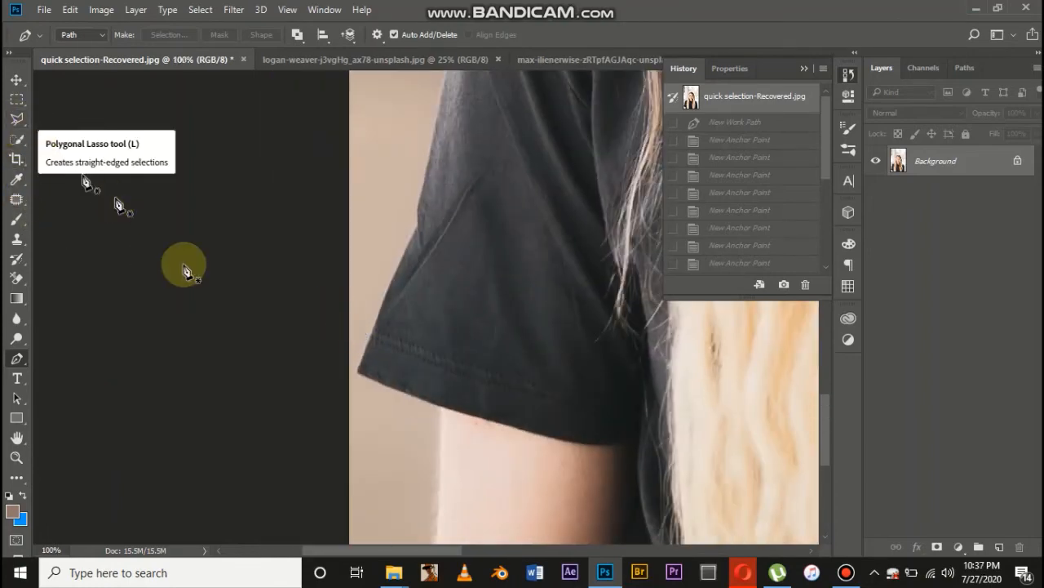
left_click(356, 373)
left_click(375, 321)
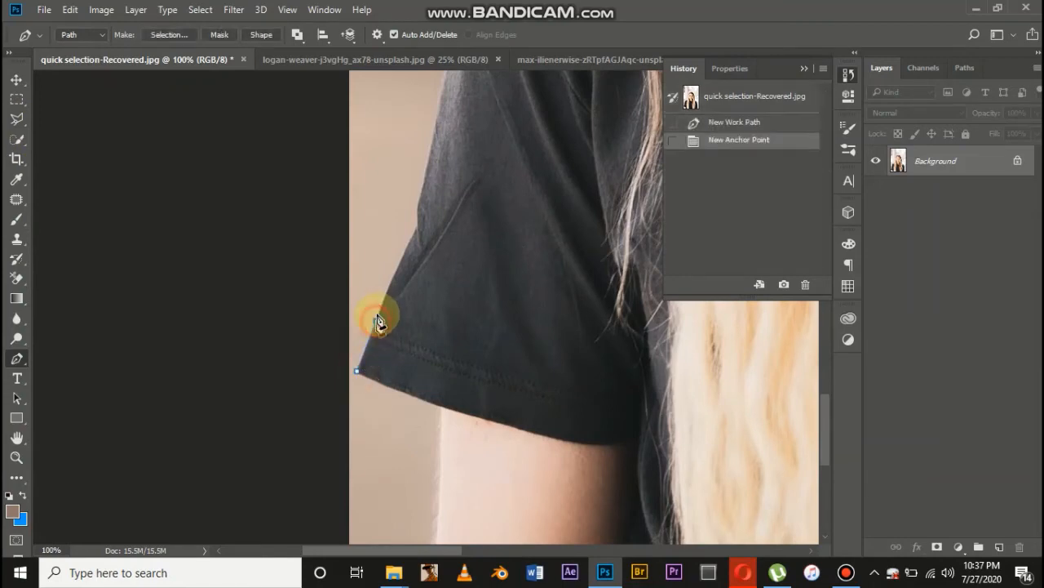
left_click(402, 259)
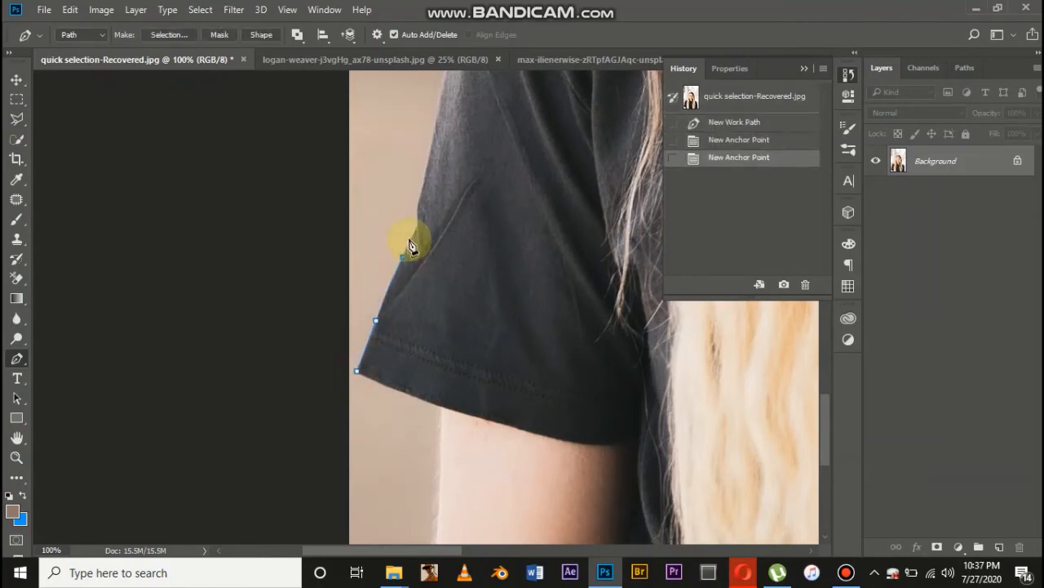
left_click(418, 227)
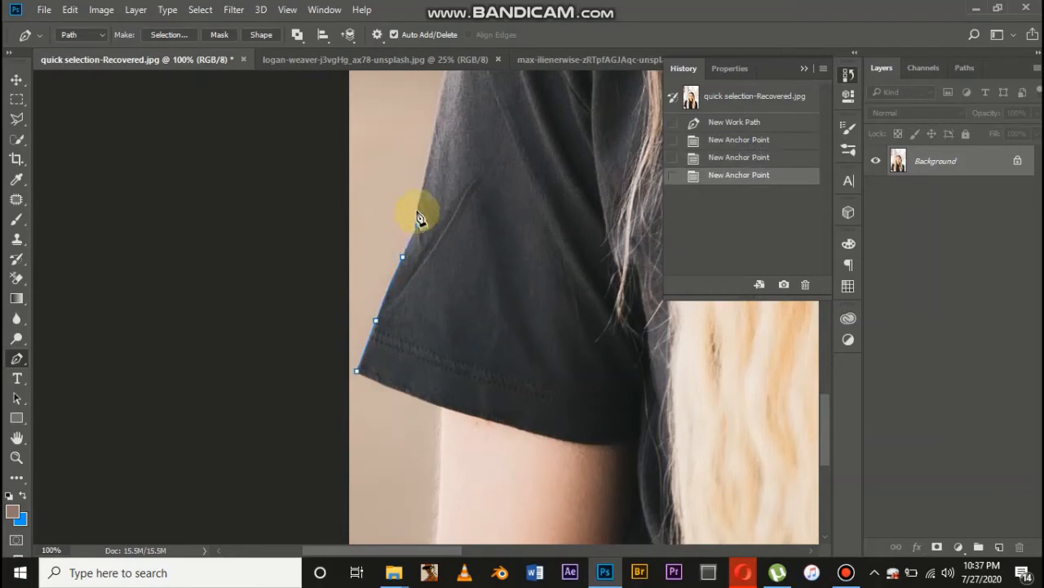
left_click_drag(416, 211, 416, 198)
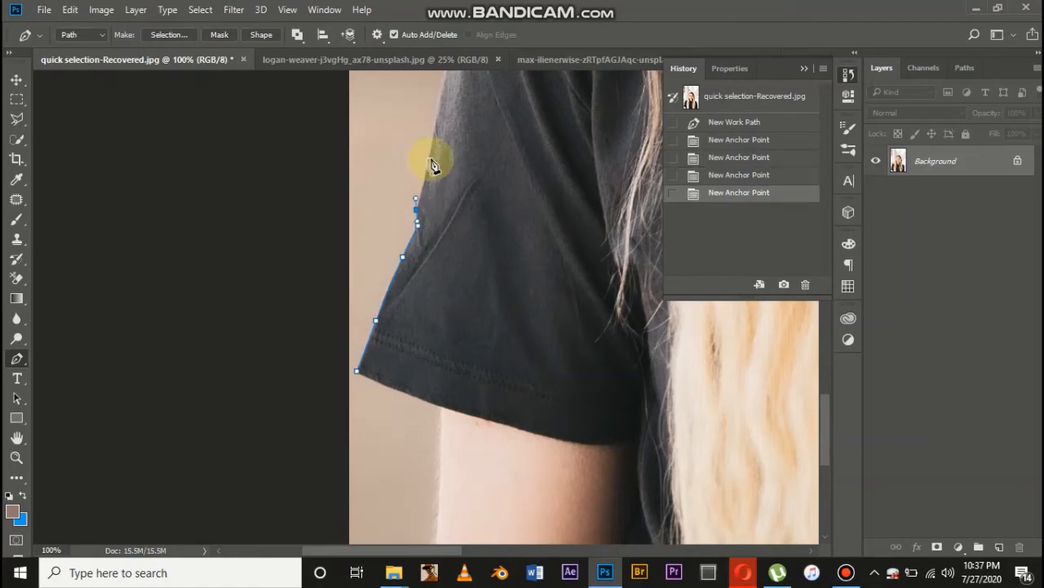
left_click(428, 157)
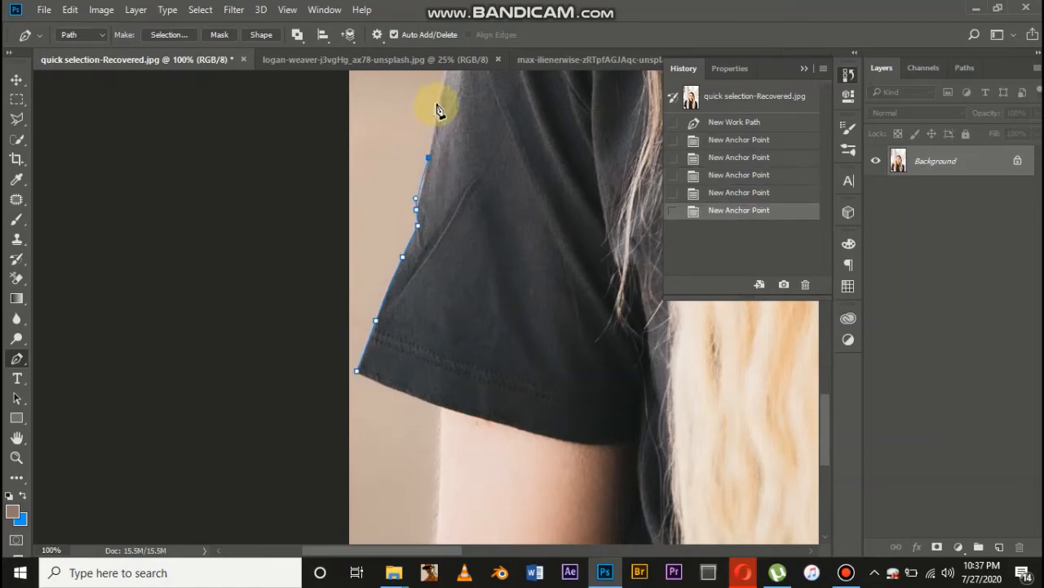
left_click(438, 101)
scroll(443, 106, "up", 4)
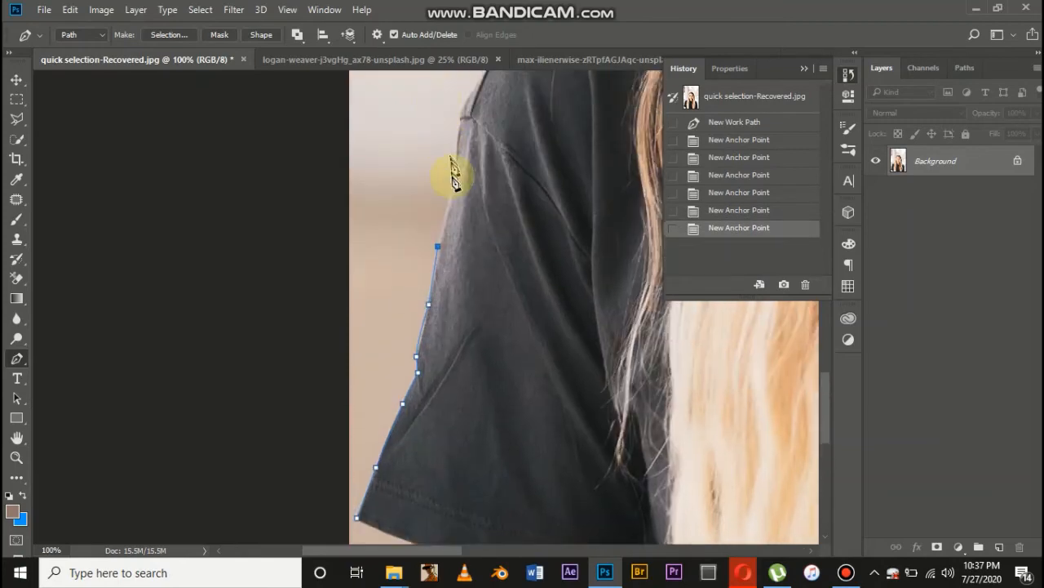
left_click(453, 176)
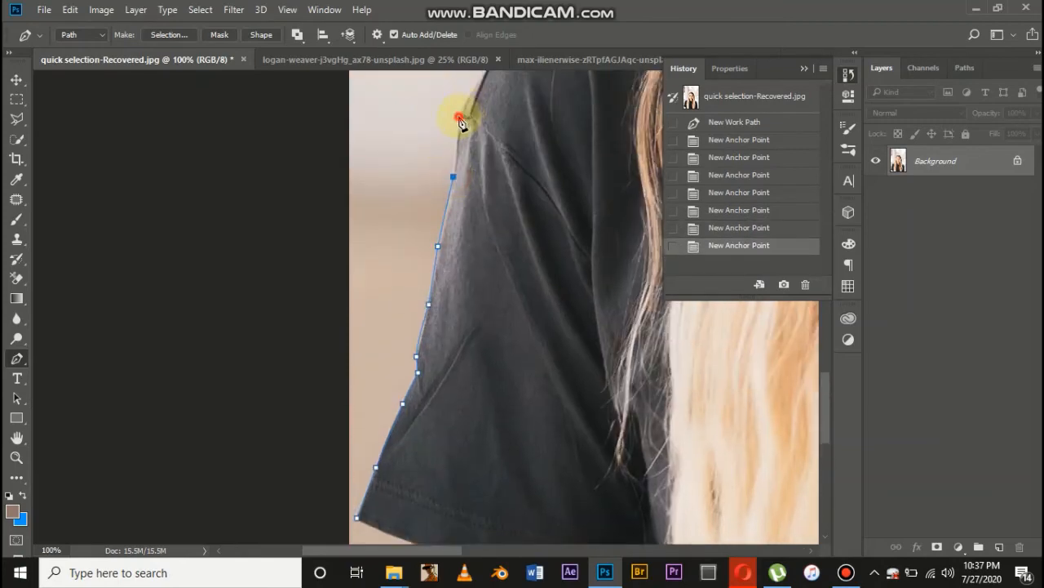
left_click(459, 118)
Continue the path across the background beside the sleeve, around outside the canvas, and close it at the hem corner
left_click(380, 105)
left_click(308, 112)
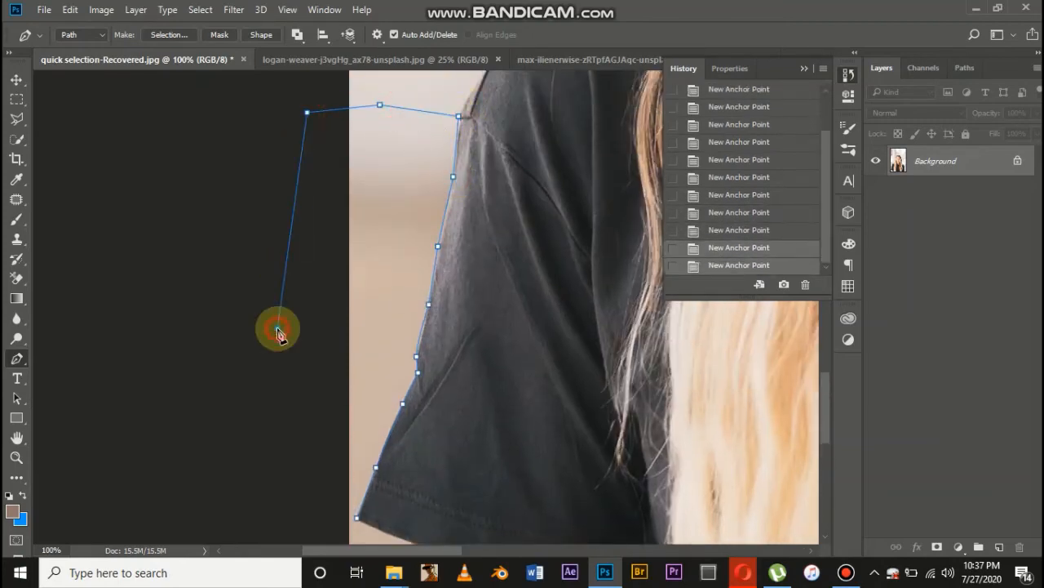
left_click(278, 328)
scroll(275, 332, "down", 4)
left_click(273, 351)
left_click(312, 399)
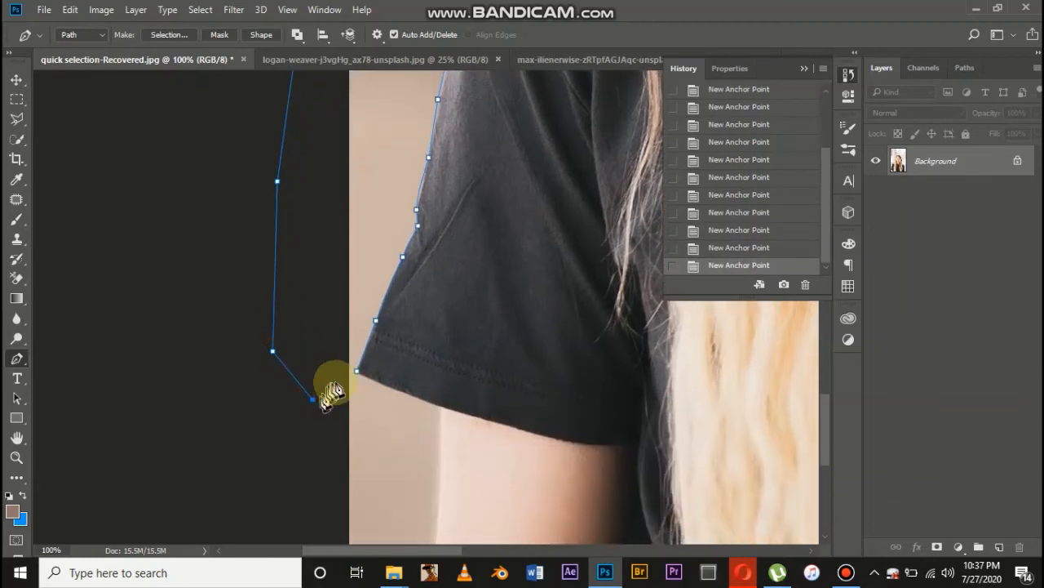
left_click(356, 373)
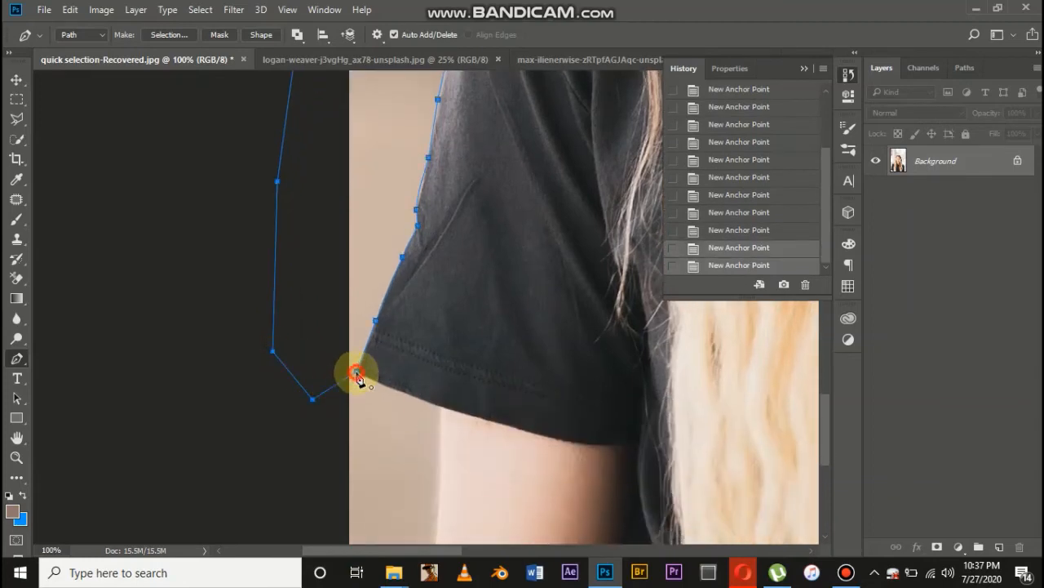
Convert the closed sleeve path into a new anti-aliased selection with a feather radius of 0 pixels
right_click(331, 284)
right_click(365, 242)
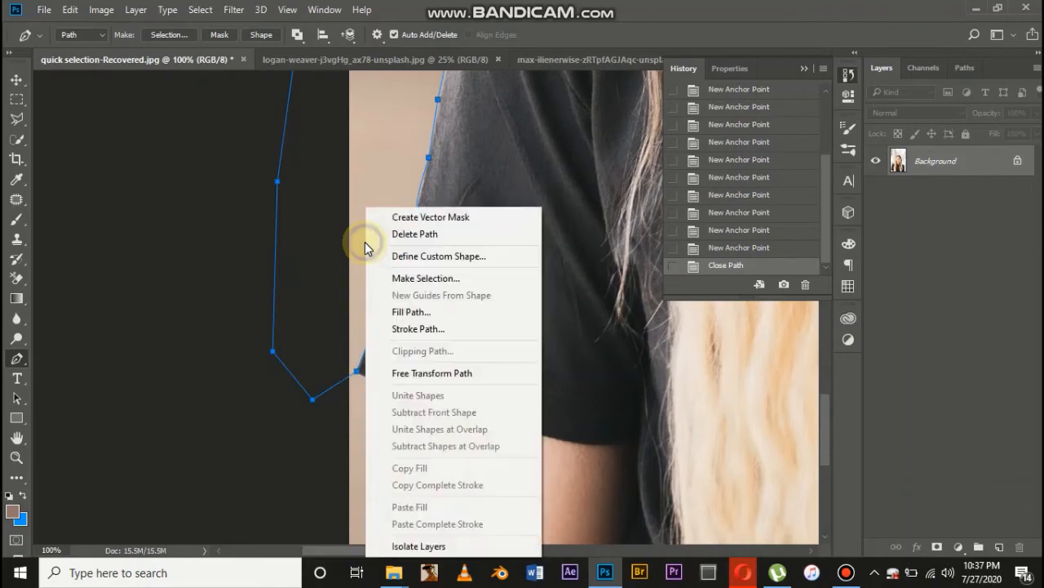
left_click(427, 277)
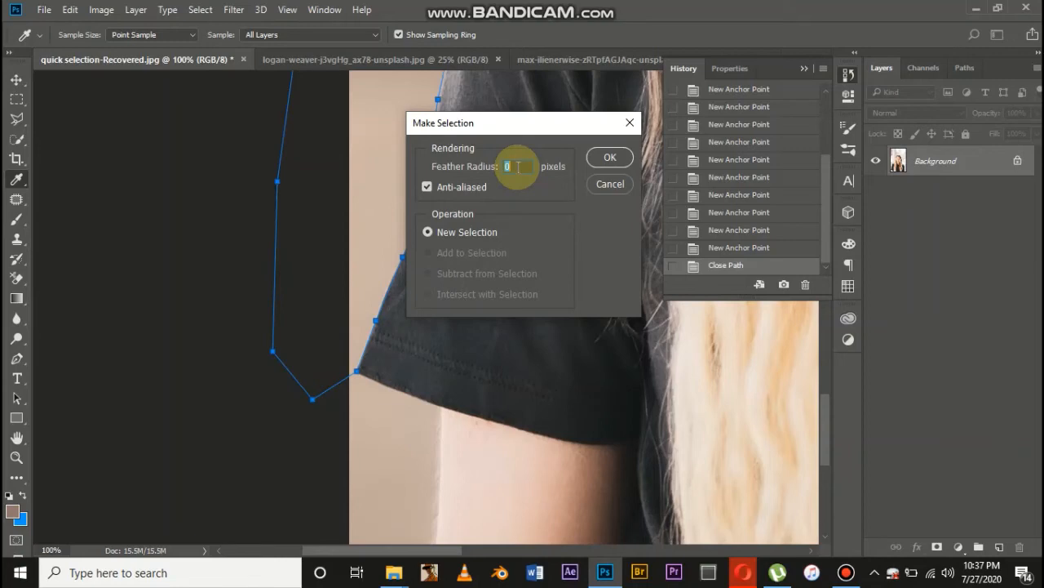
key("Return")
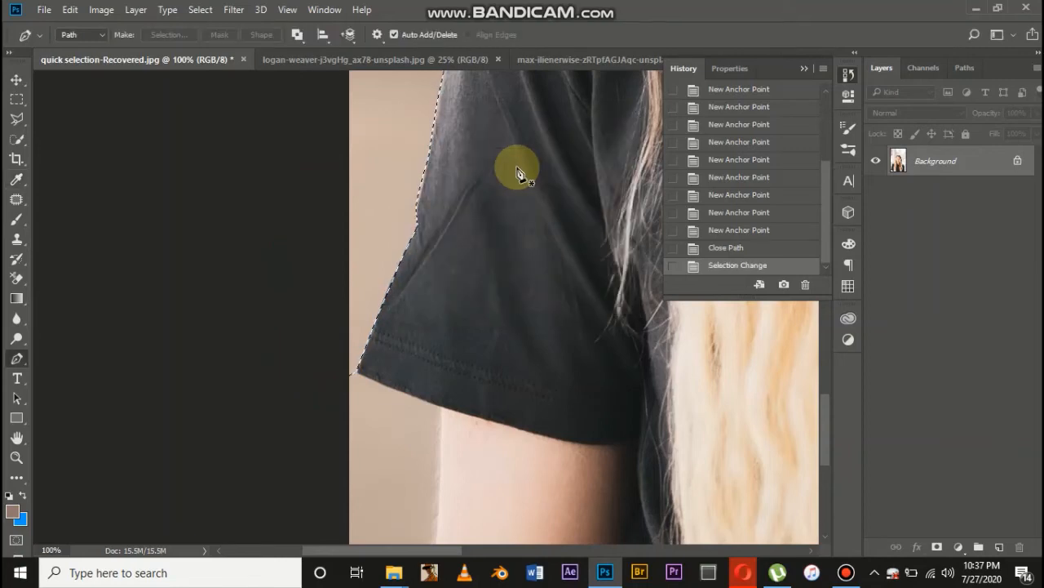
Unlock the Background layer and delete the selected background beside the sleeve, clearing the selection
key("ctrl+minus")
key("ctrl+minus")
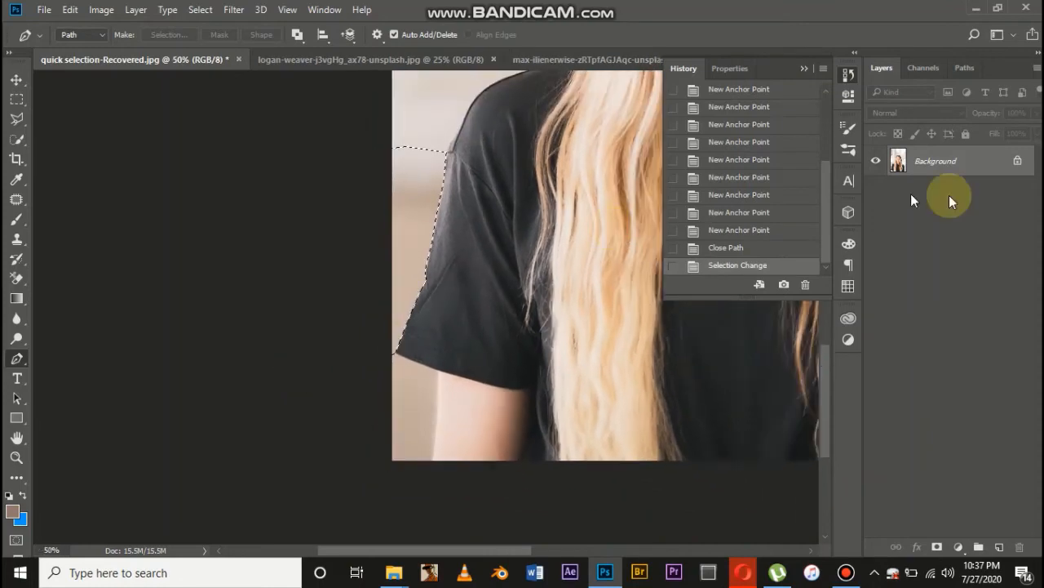
left_click(1013, 161)
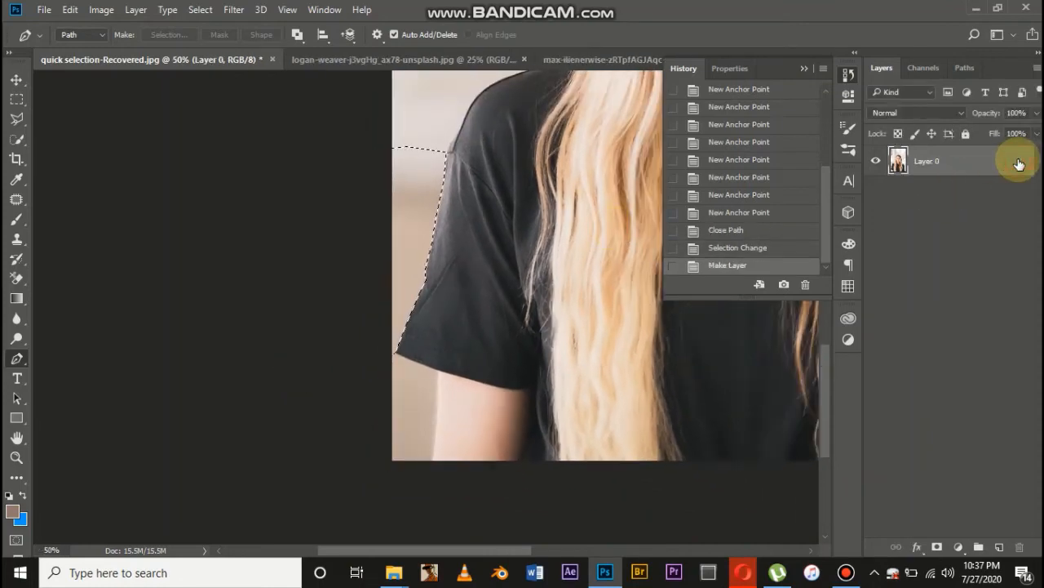
key("Delete")
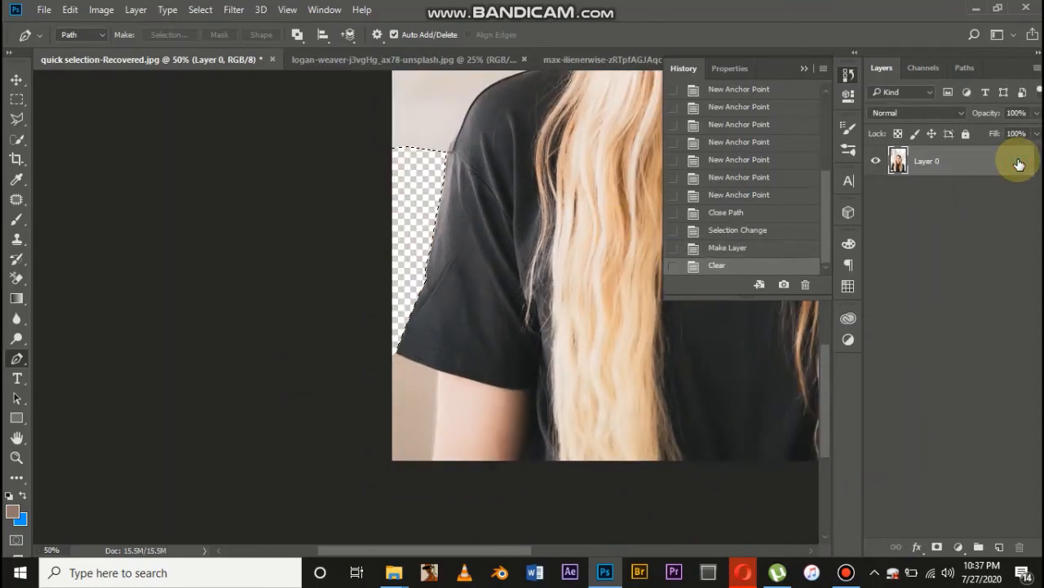
key("ctrl+d")
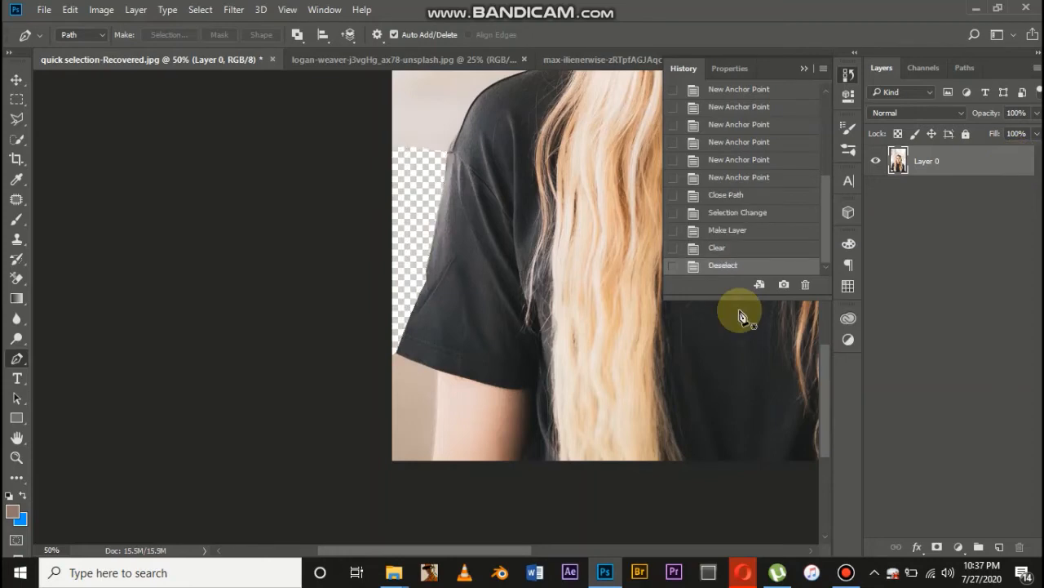
Draw a rough closed Pen path around the background above the shoulder, between the hair and the canvas edge
scroll(460, 298, "up", 4)
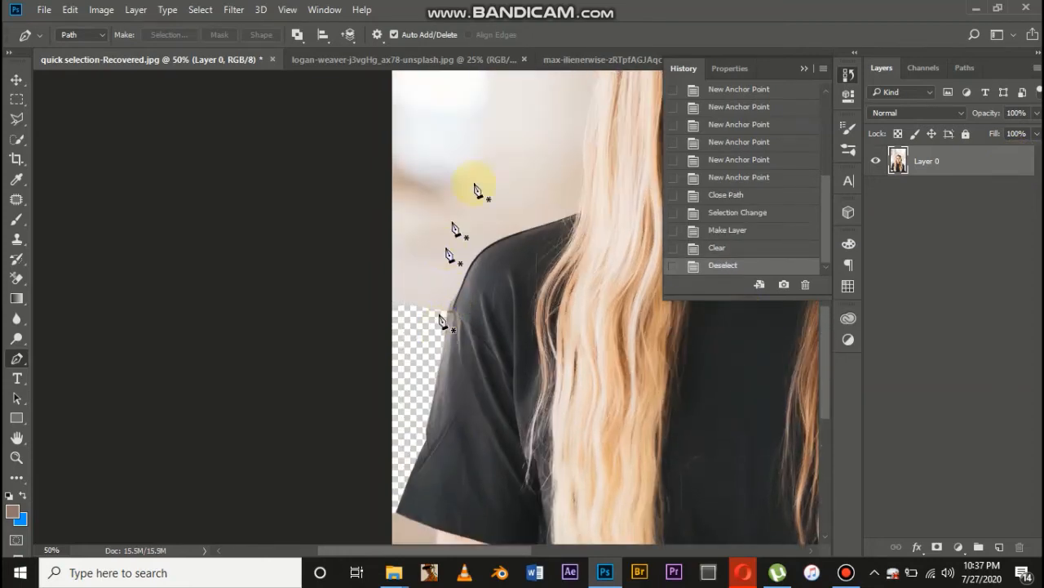
left_click(432, 345)
left_click(471, 229)
left_click_drag(563, 161, 570, 161)
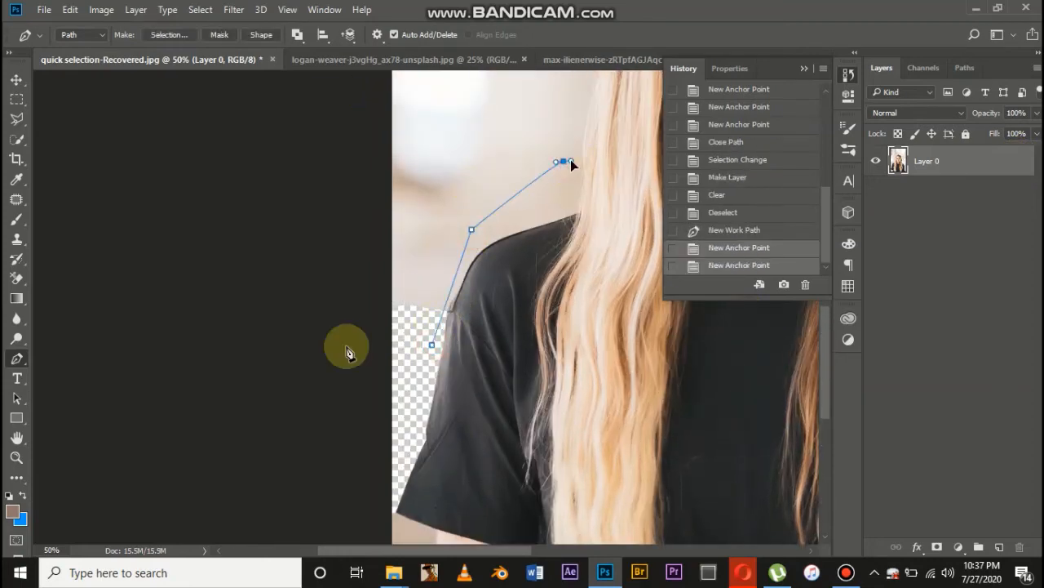
left_click(341, 375)
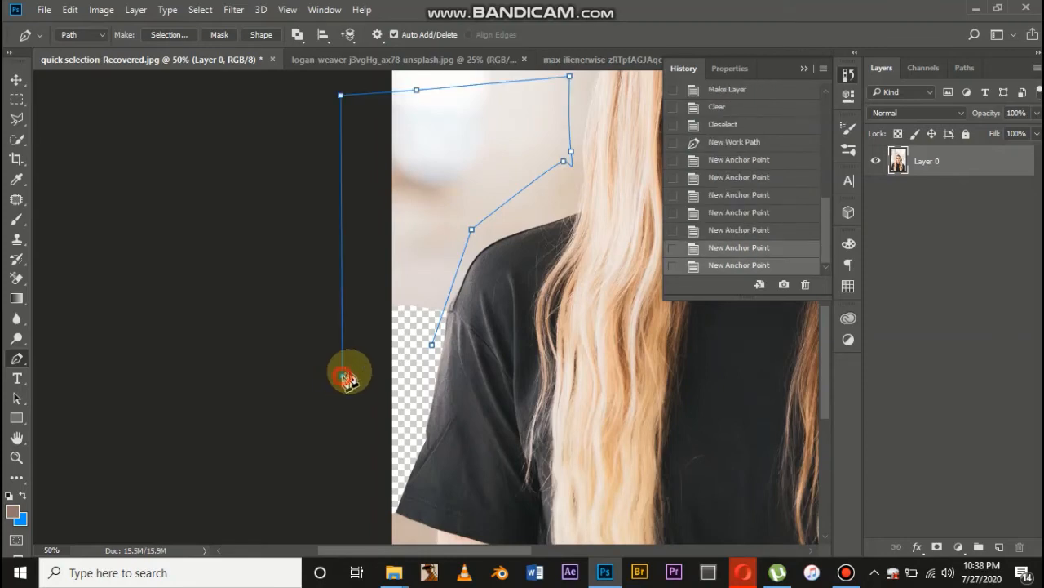
left_click(406, 366)
left_click(432, 345)
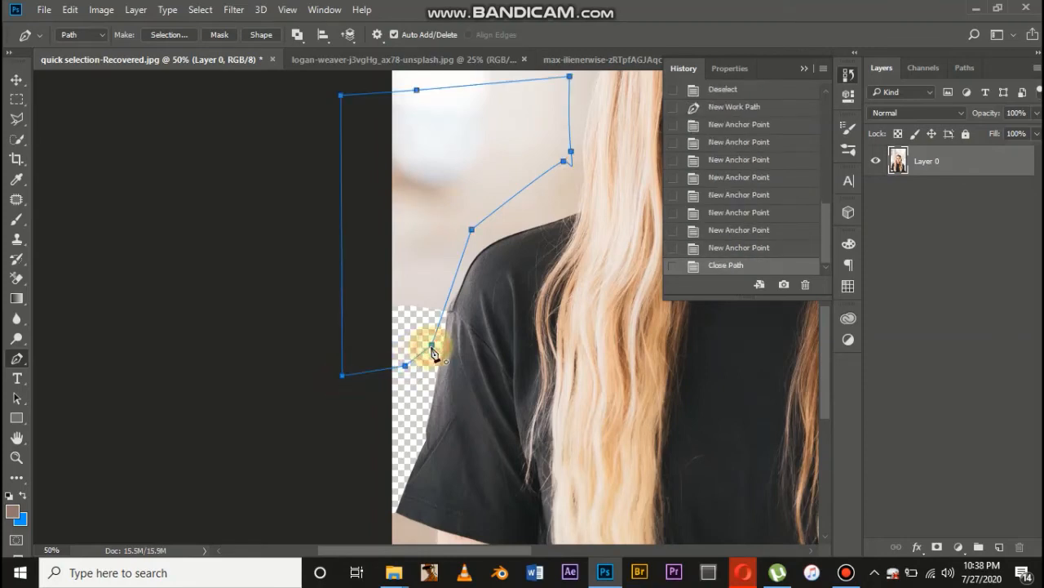
Turn the path above the shoulder into a selection with 0 pixels feather and delete the background inside it, clearing the selection
right_click(483, 150)
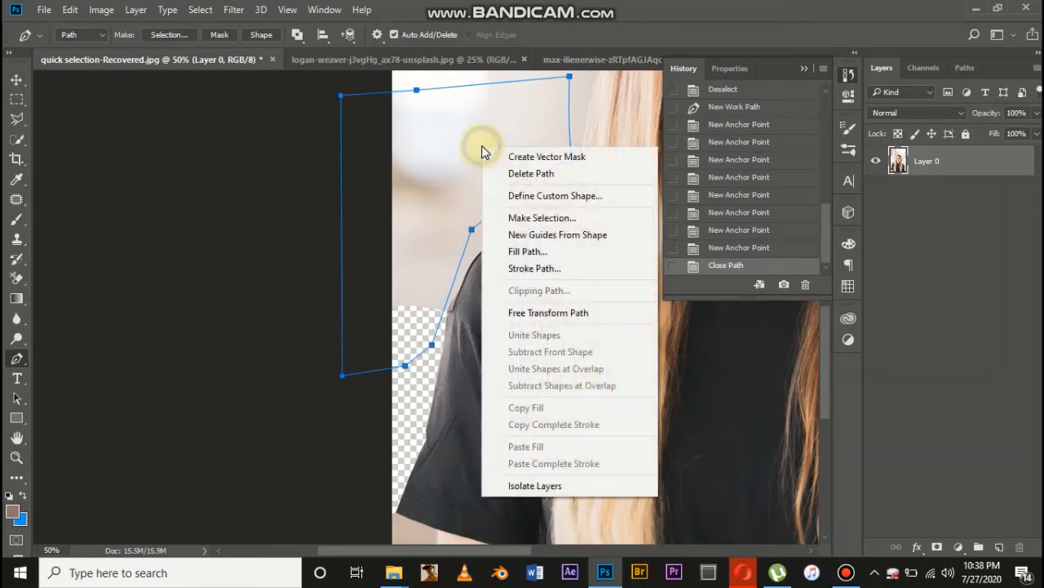
left_click(531, 221)
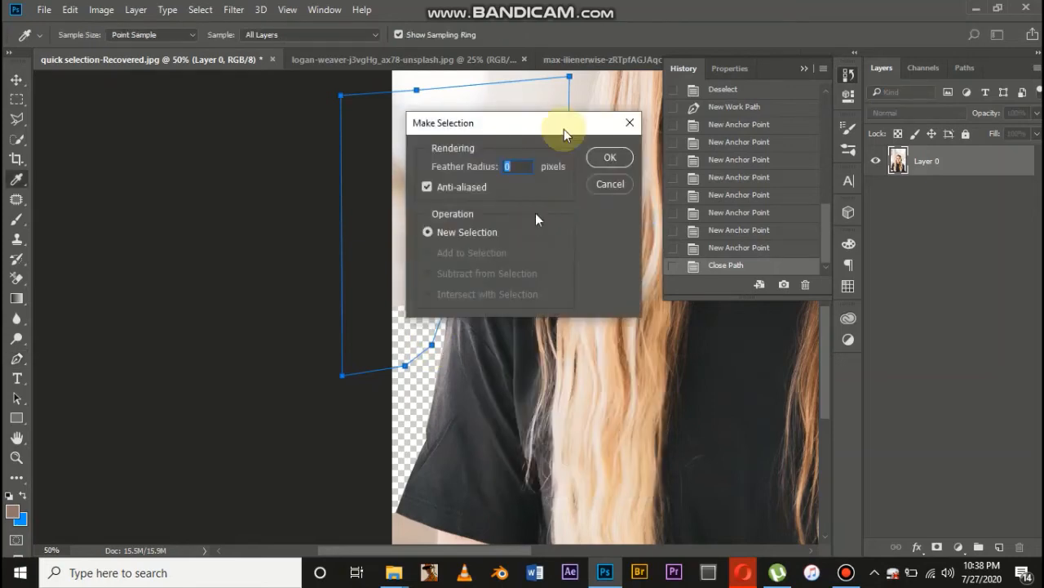
left_click(606, 158)
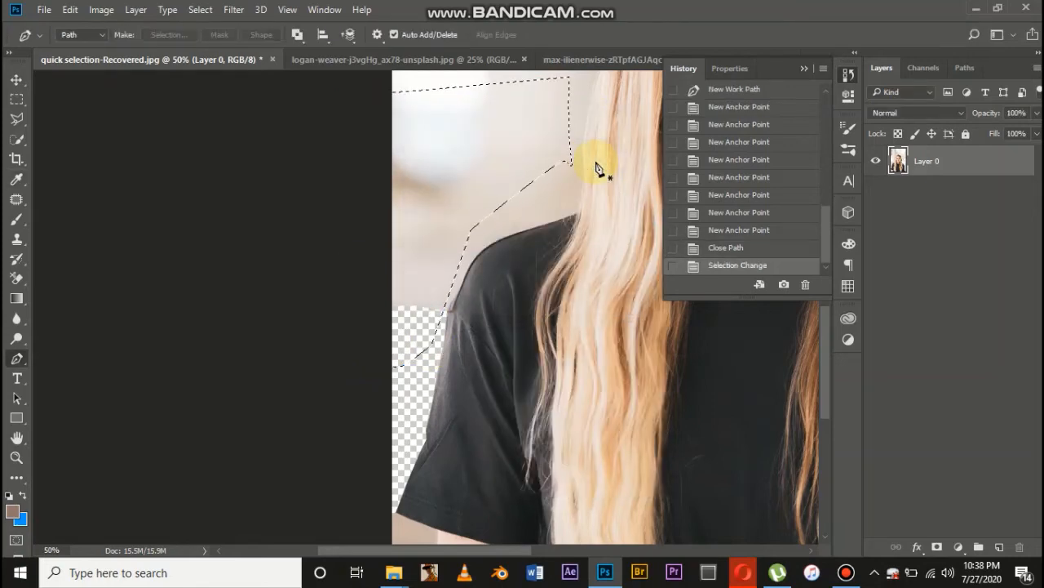
key("Delete")
scroll(447, 381, "down", 1)
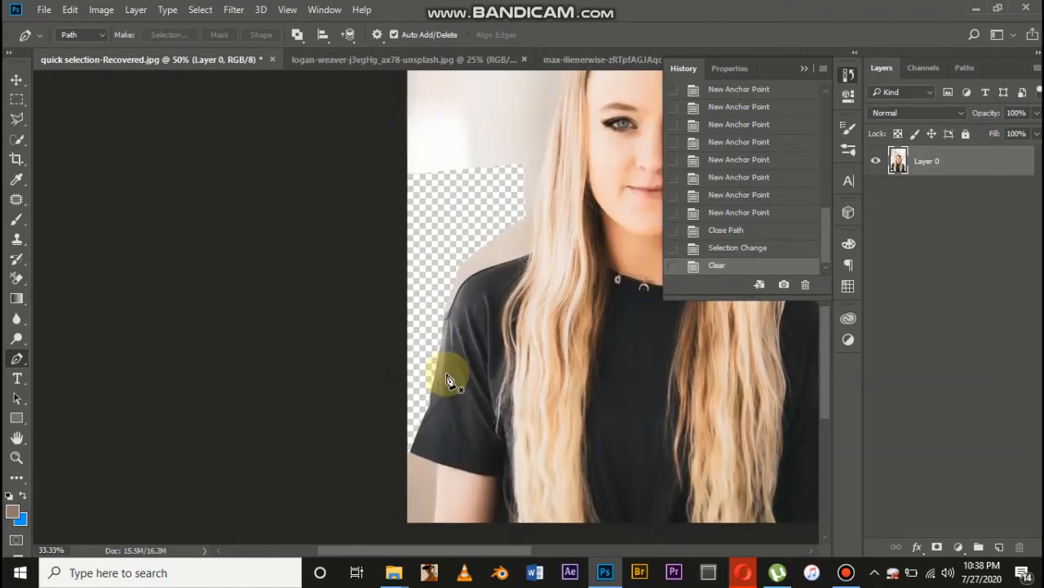
scroll(447, 381, "down", 1)
key("ctrl+d")
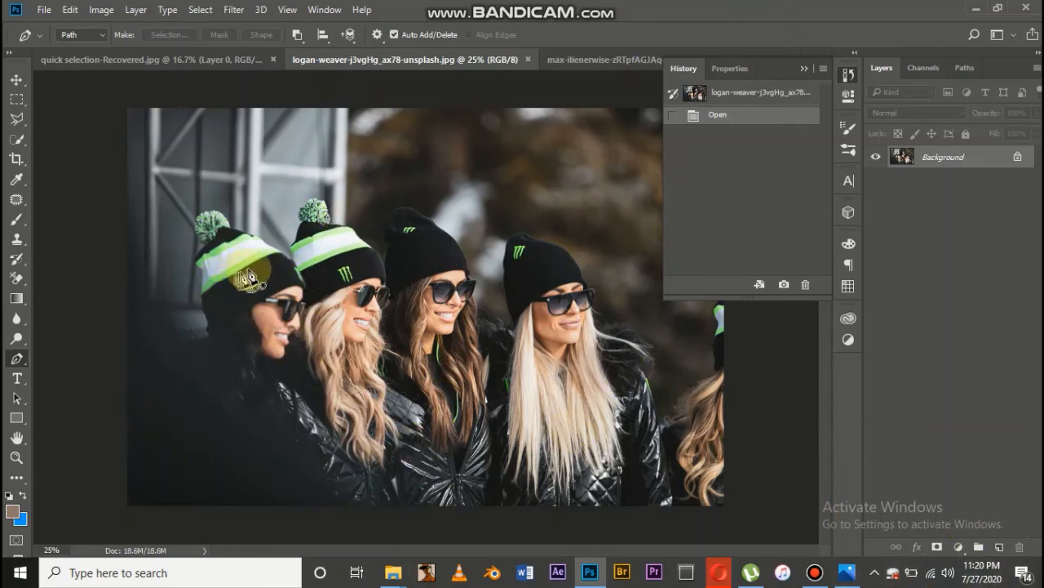
Open the Replace Color adjustment for the photo of the women in beanies and move its dialog clear of their faces
scroll(249, 274, "up", 3)
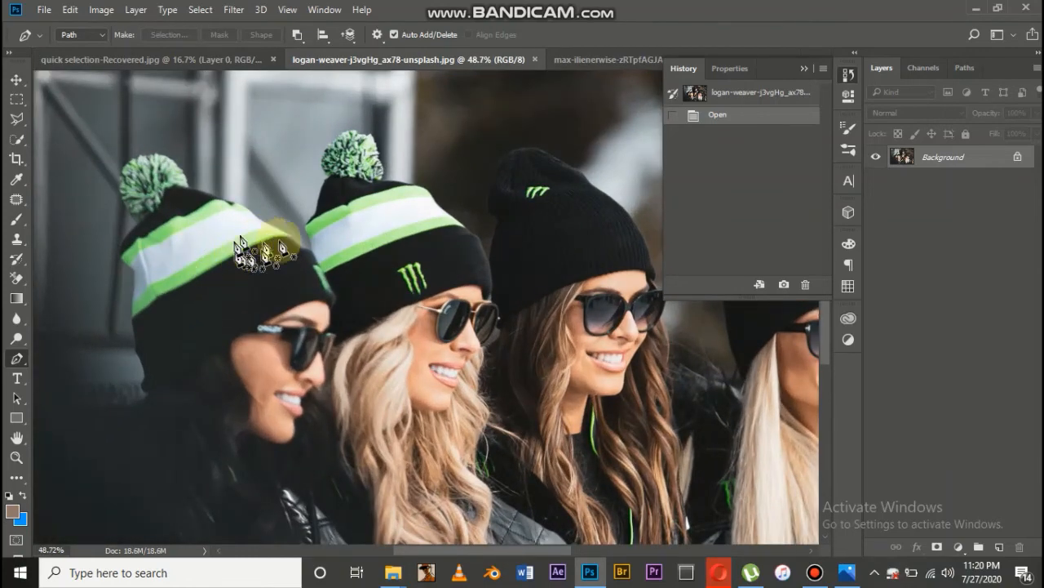
scroll(257, 285, "down", 2)
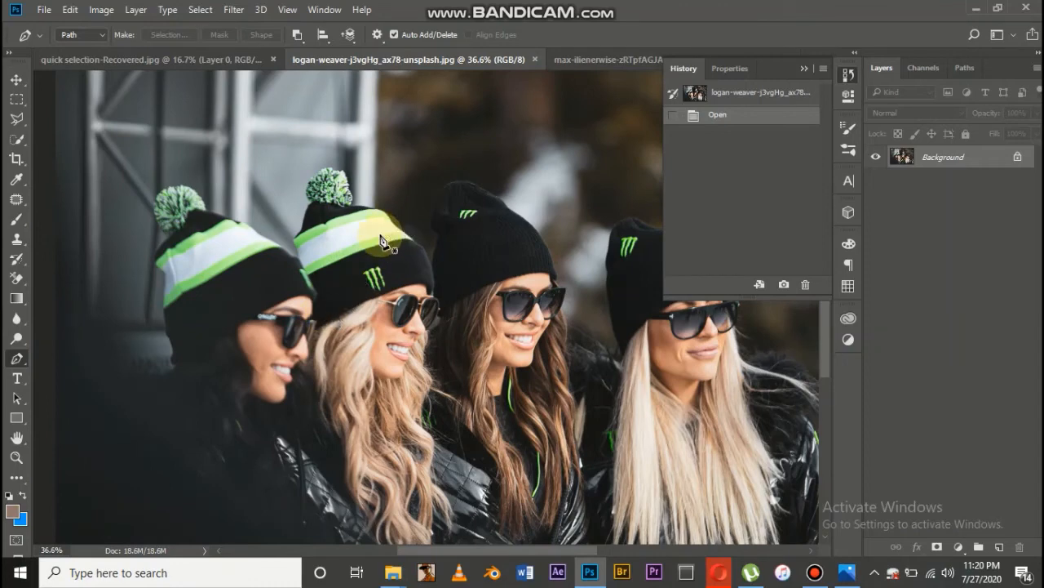
left_click(100, 12)
mouse_move(118, 48)
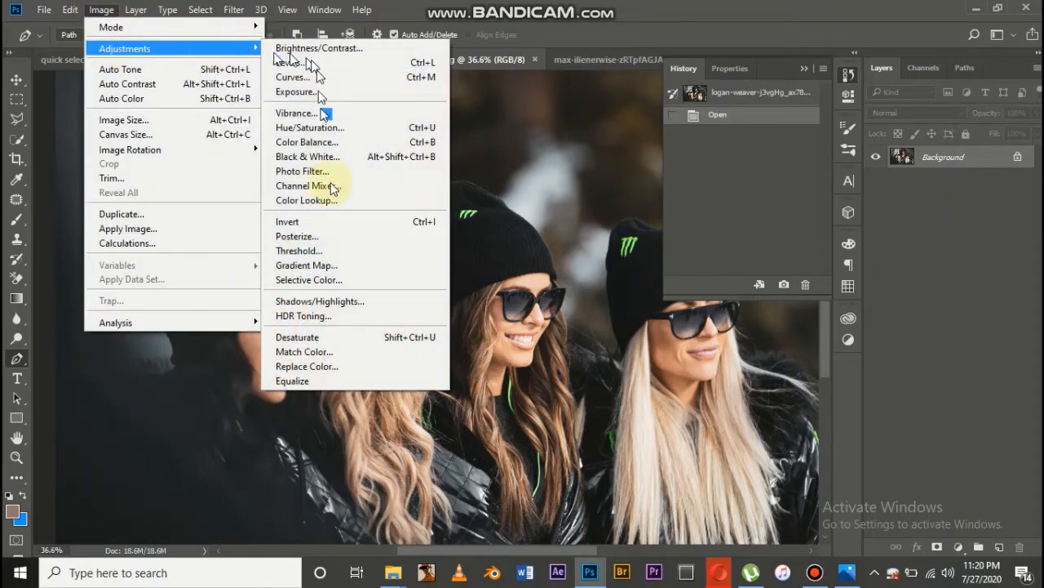
left_click(334, 367)
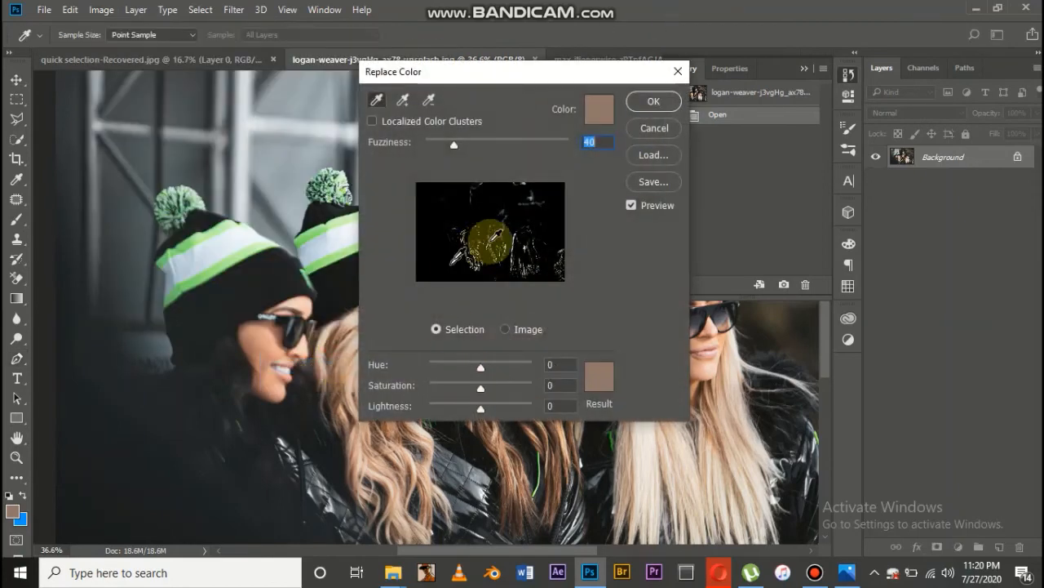
left_click_drag(498, 71, 785, 153)
key("ctrl+minus")
key("ctrl+minus")
key("ctrl+minus")
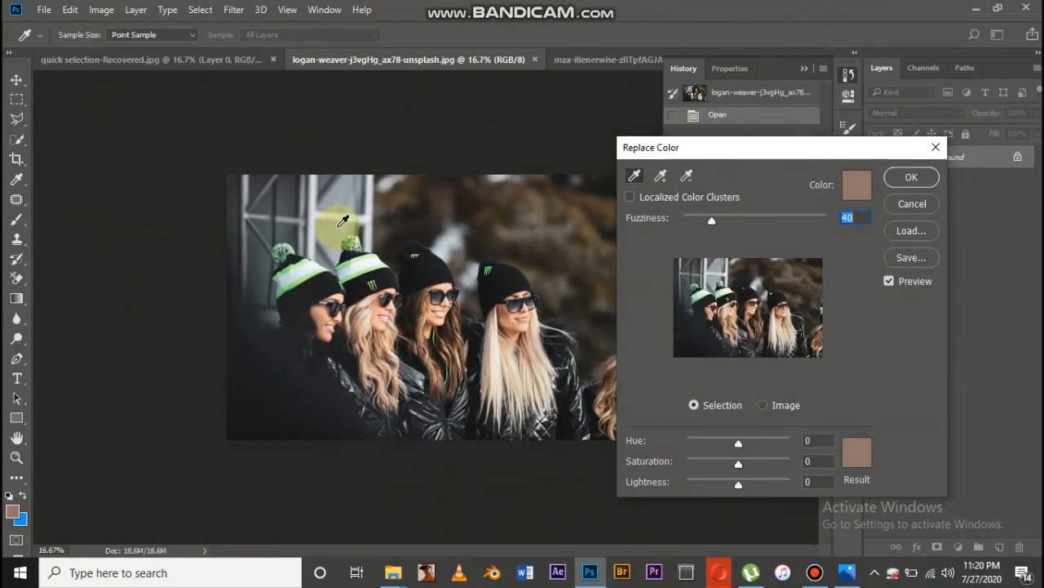
Sample the green stripe on the second woman's beanie for color replacement and add two more of its green shades
key("ctrl+plus")
key("ctrl+plus")
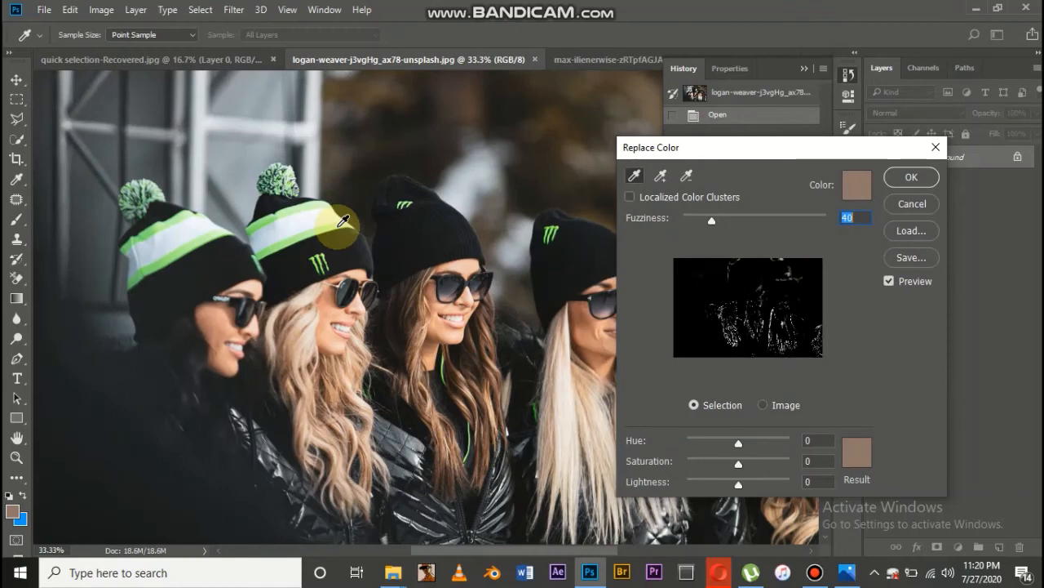
left_click(324, 224)
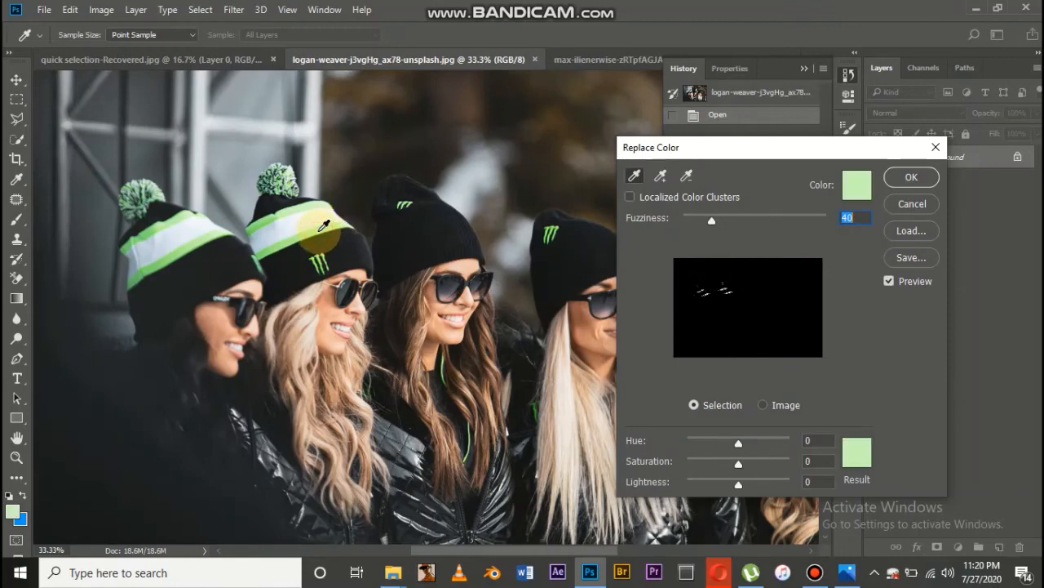
left_click(662, 177)
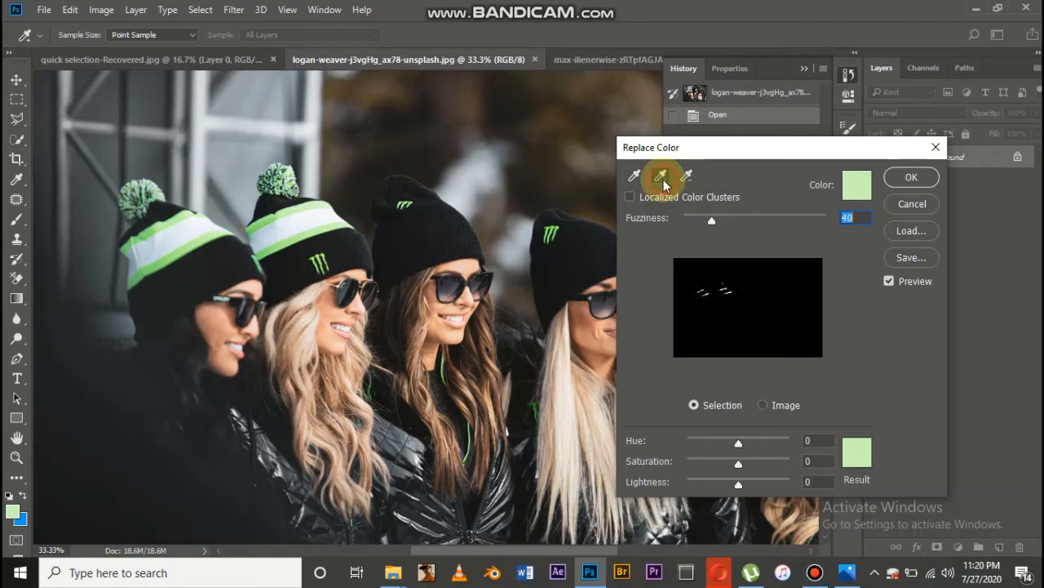
left_click(299, 236)
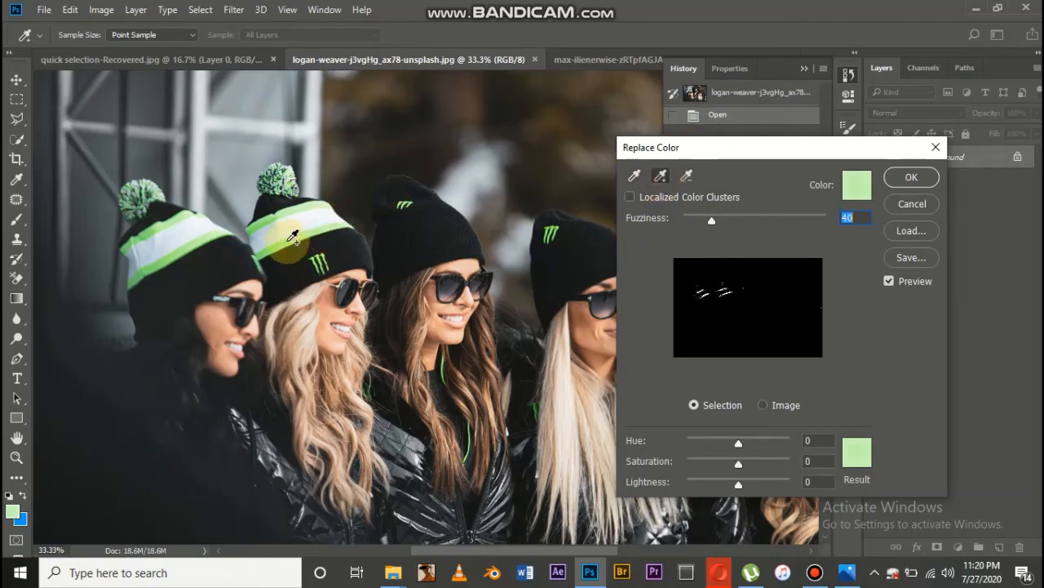
left_click(271, 212)
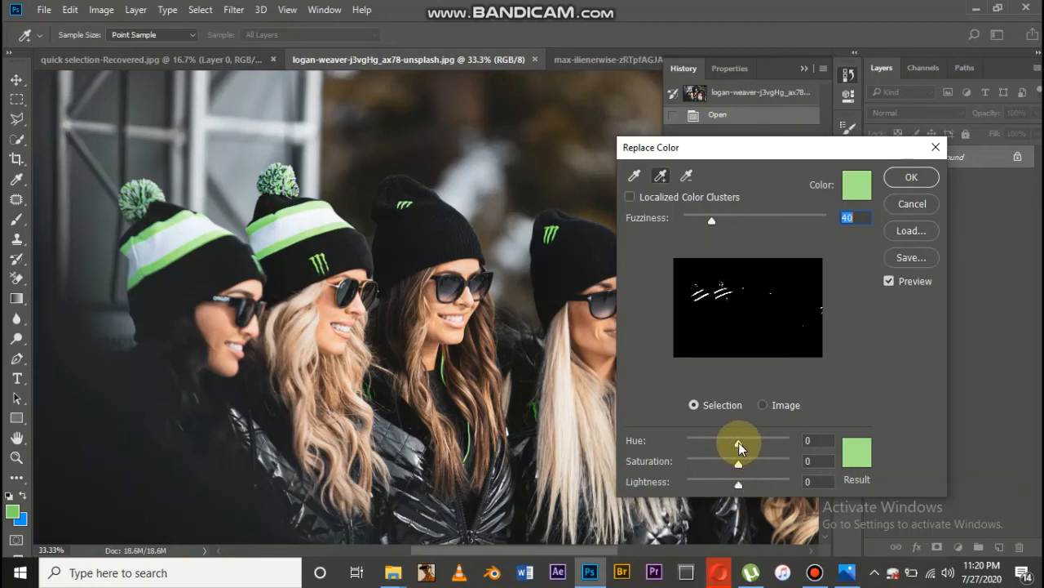
Set the replacement hue to -180 and add the leftover greens on the first beanie's stripe, its pompom and the dark jacket
left_click_drag(738, 444, 669, 443)
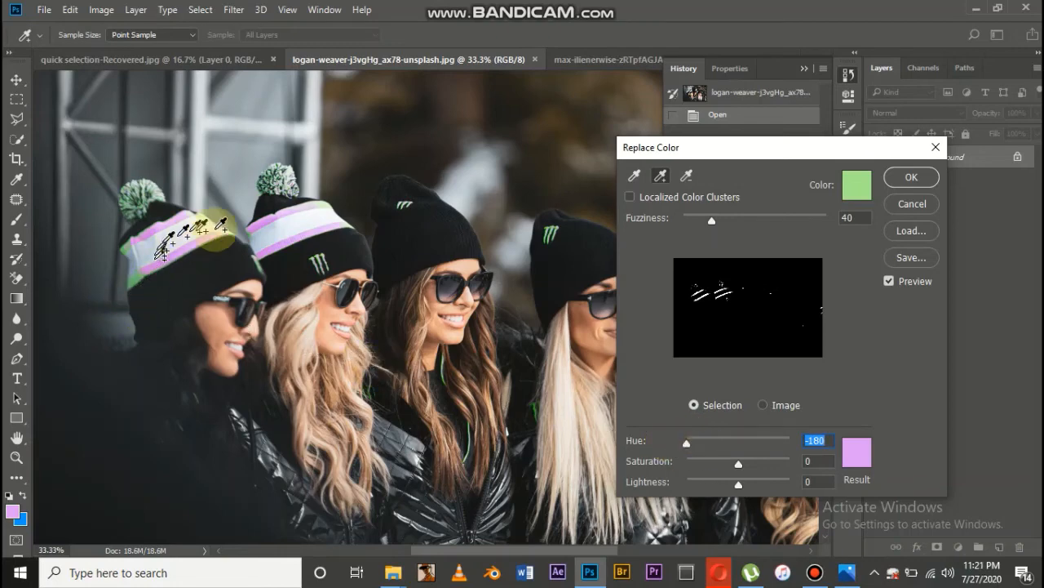
left_click(135, 282)
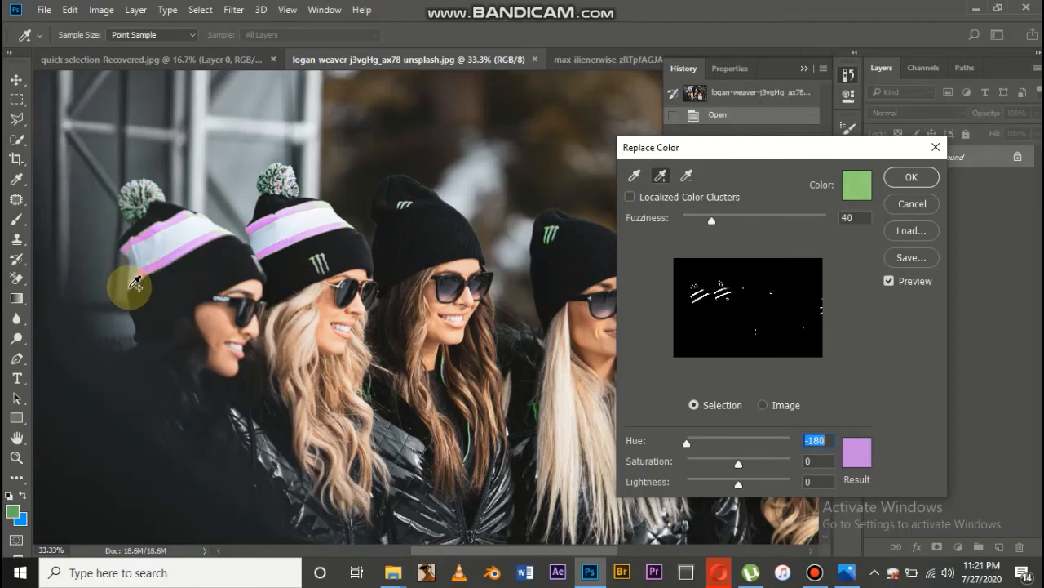
left_click(129, 288)
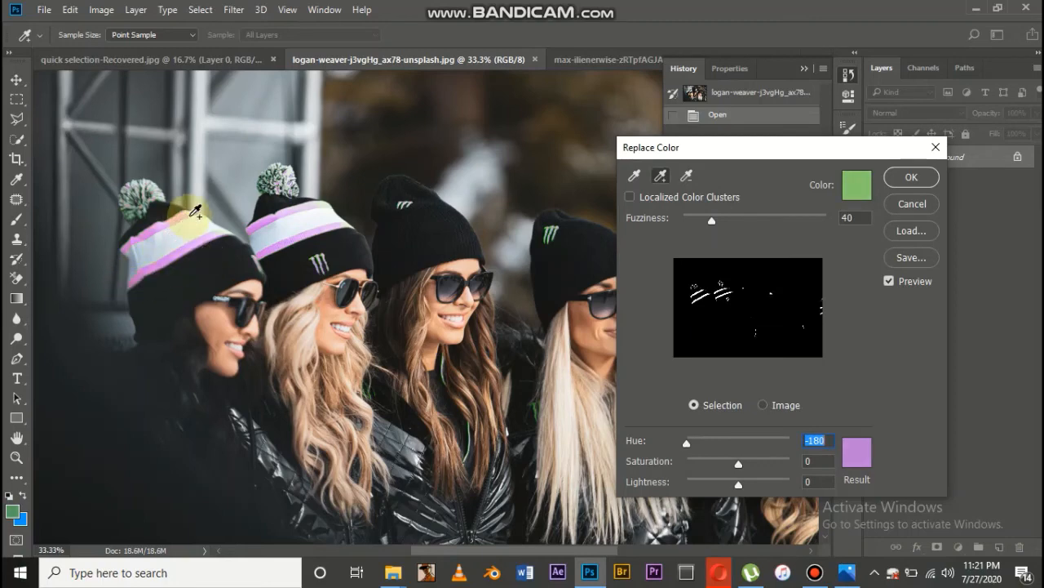
left_click(150, 198)
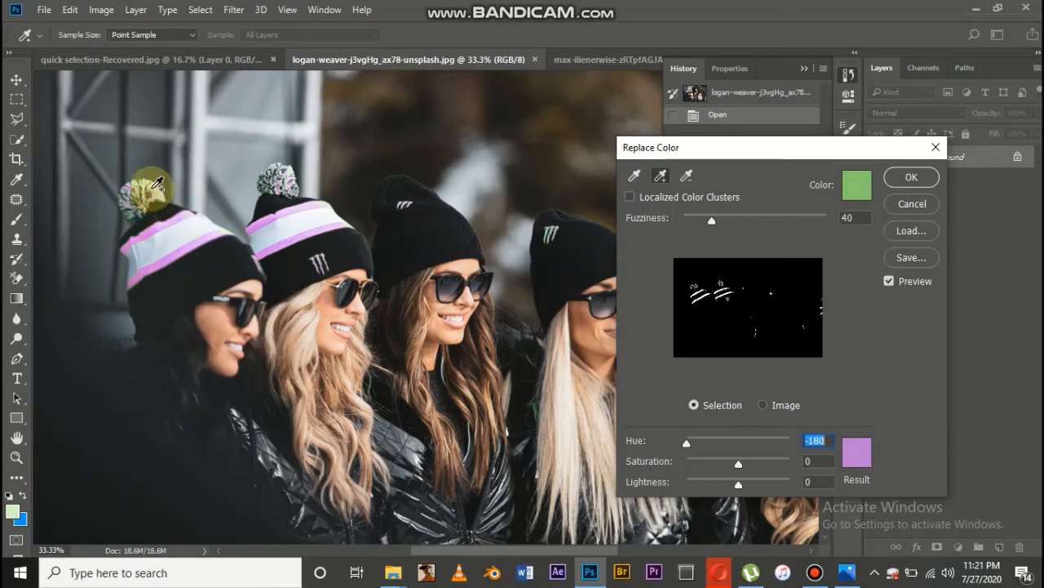
left_click(157, 185)
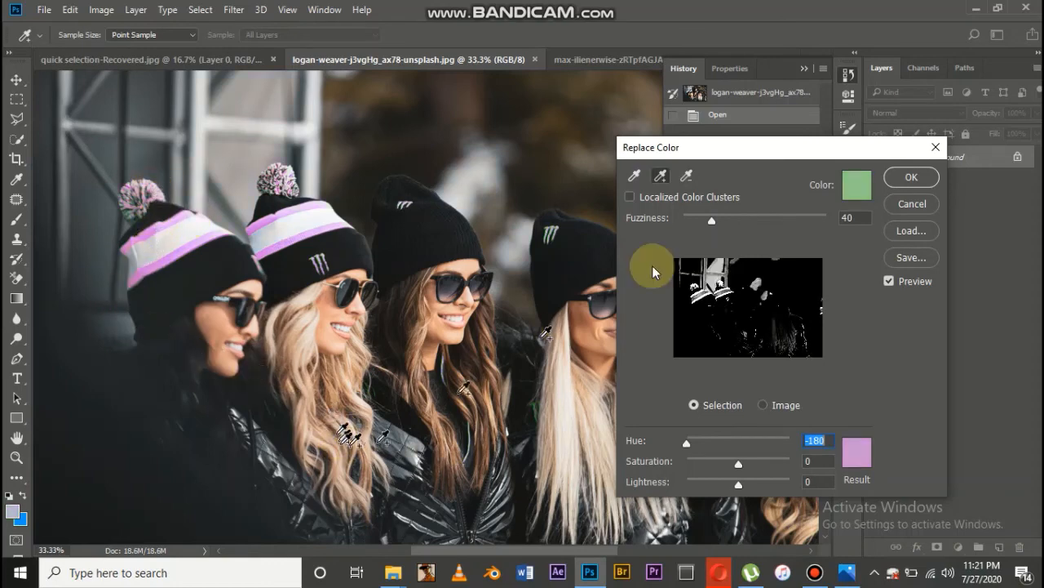
left_click(536, 402)
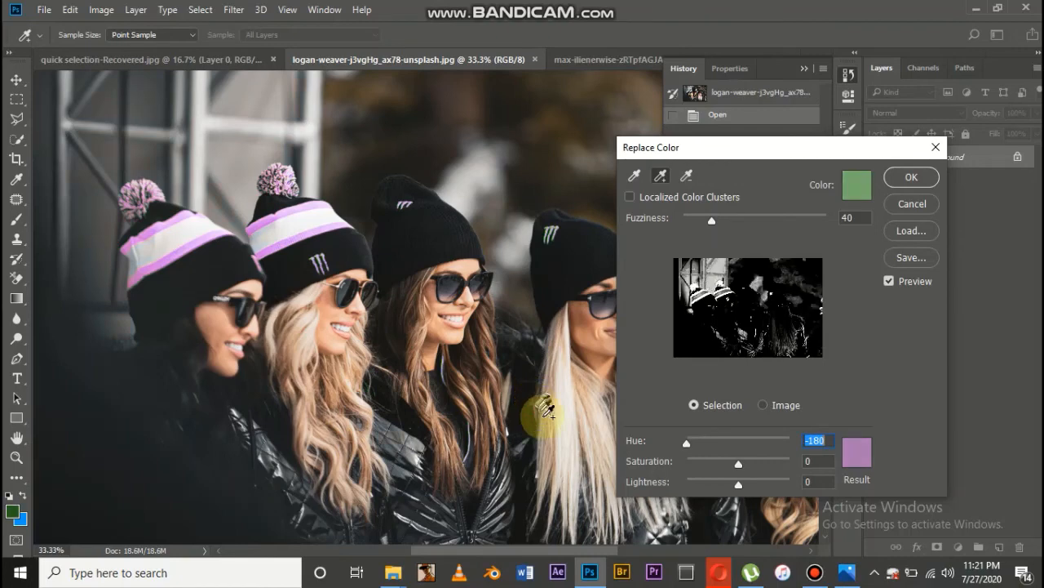
Move the Replace Color dialog off the fourth woman, set the hue to +113 and apply the color replacement
left_click_drag(751, 155, 849, 176)
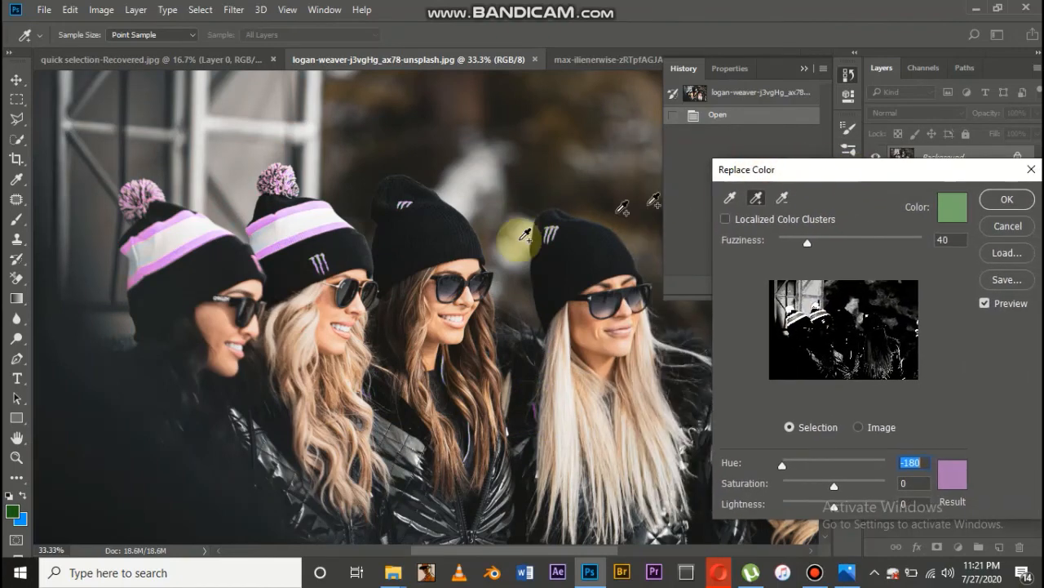
key("ctrl+minus")
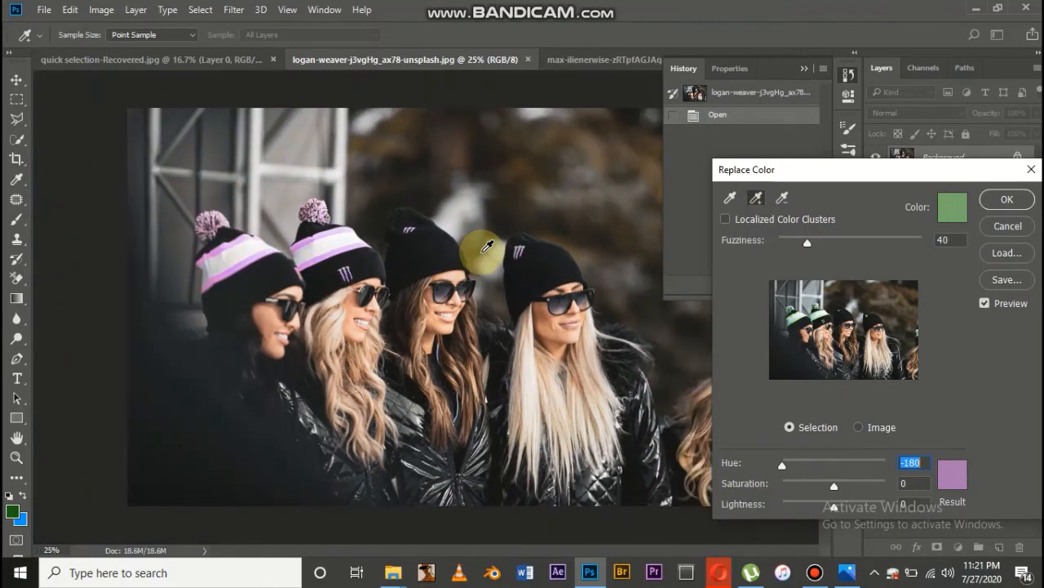
key("ctrl+minus")
key("ctrl+plus")
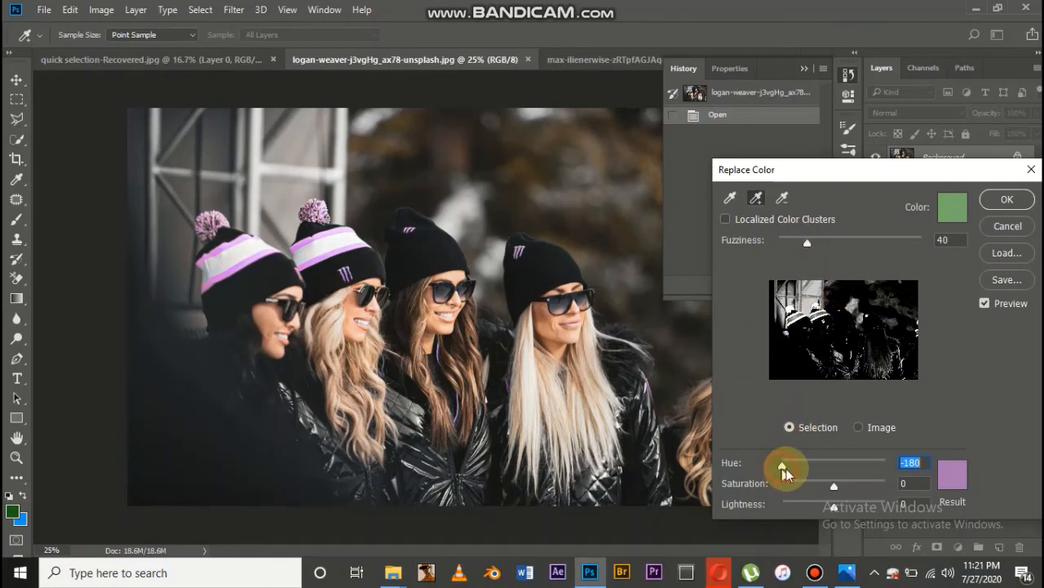
mouse_move(783, 469)
left_mouse_down()
mouse_move(911, 465)
mouse_move(789, 470)
mouse_move(832, 468)
mouse_move(801, 472)
left_mouse_up()
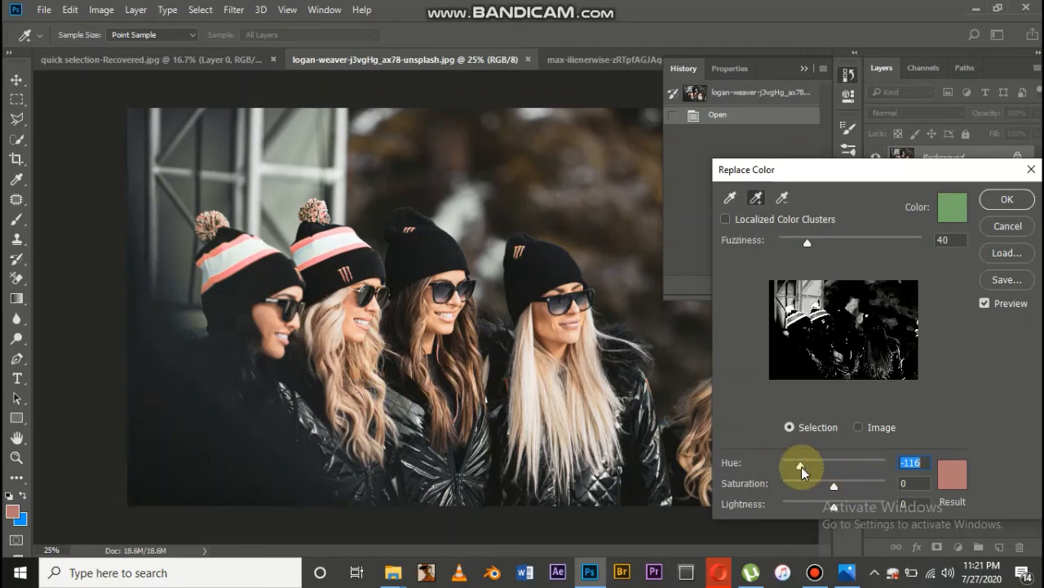
left_click_drag(821, 470, 867, 470)
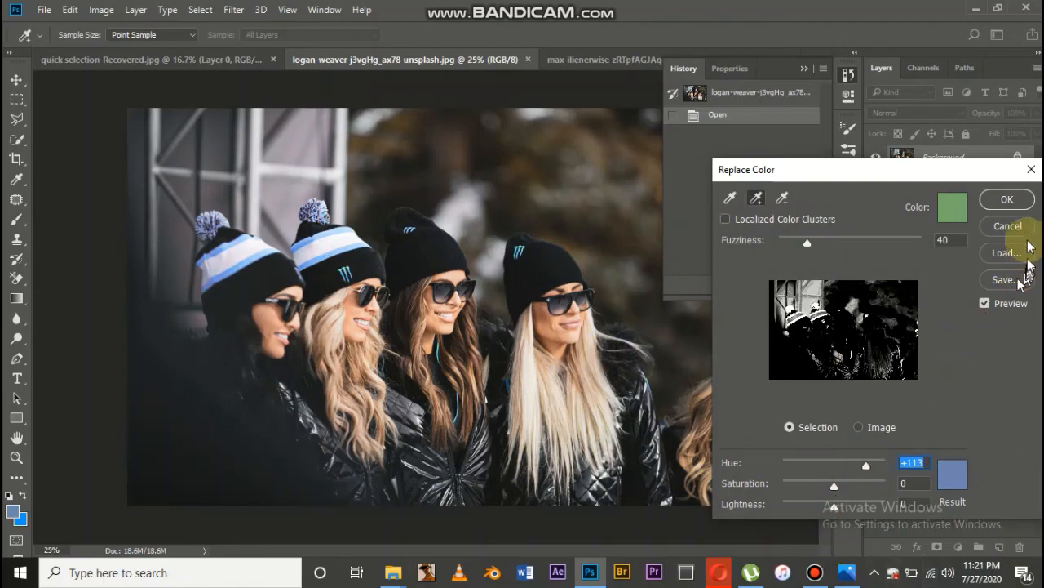
left_click(1020, 199)
Examine the recolored beanies up close and toggle the color replacement off and on to compare before and after
key("p")
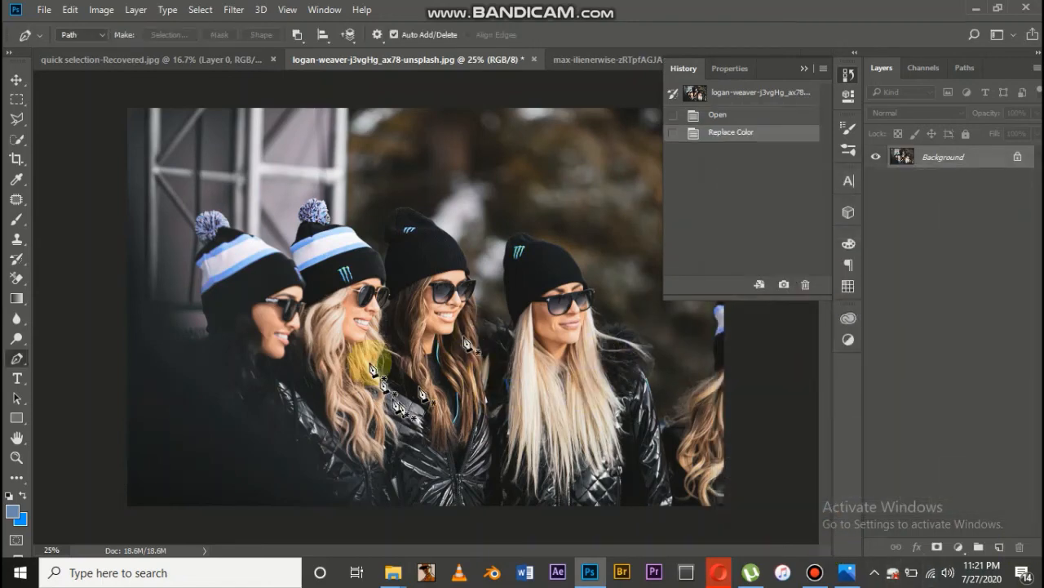
scroll(351, 386, "down", 4)
scroll(497, 230, "up", 17)
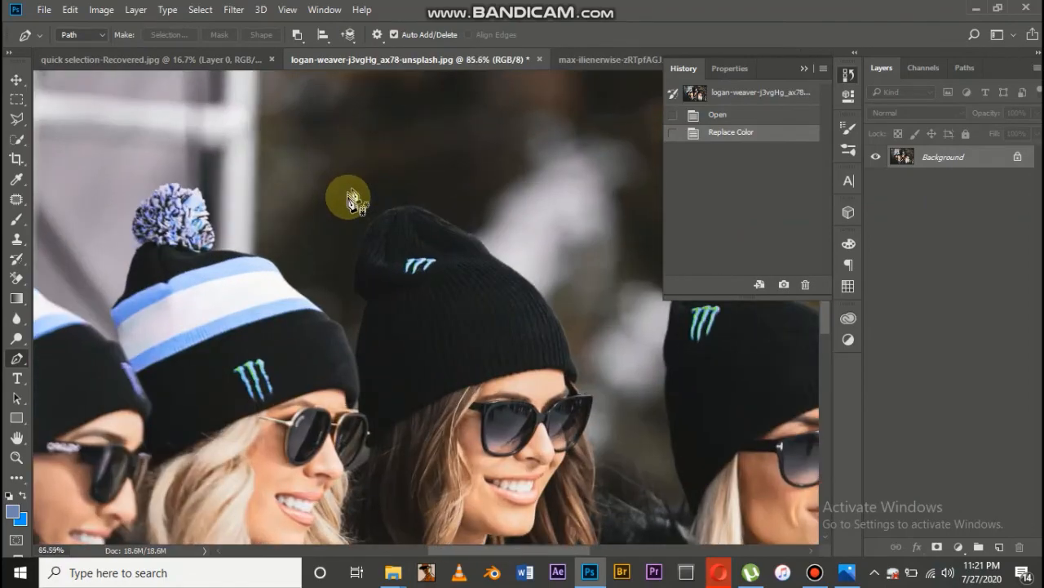
scroll(351, 200, "up", 2)
scroll(583, 269, "down", 8)
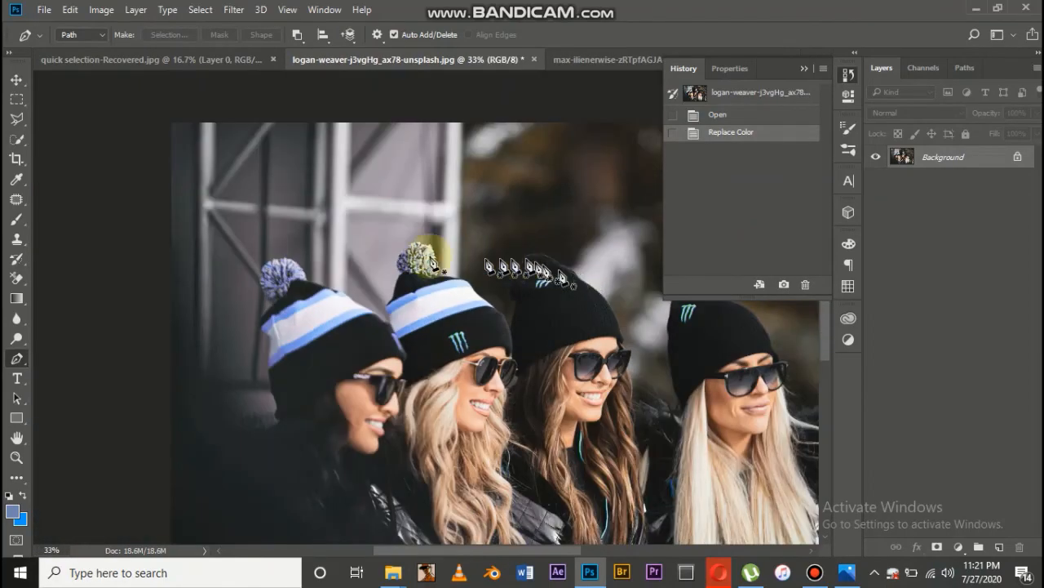
scroll(408, 261, "down", 3)
scroll(396, 287, "up", 2)
key("ctrl+z")
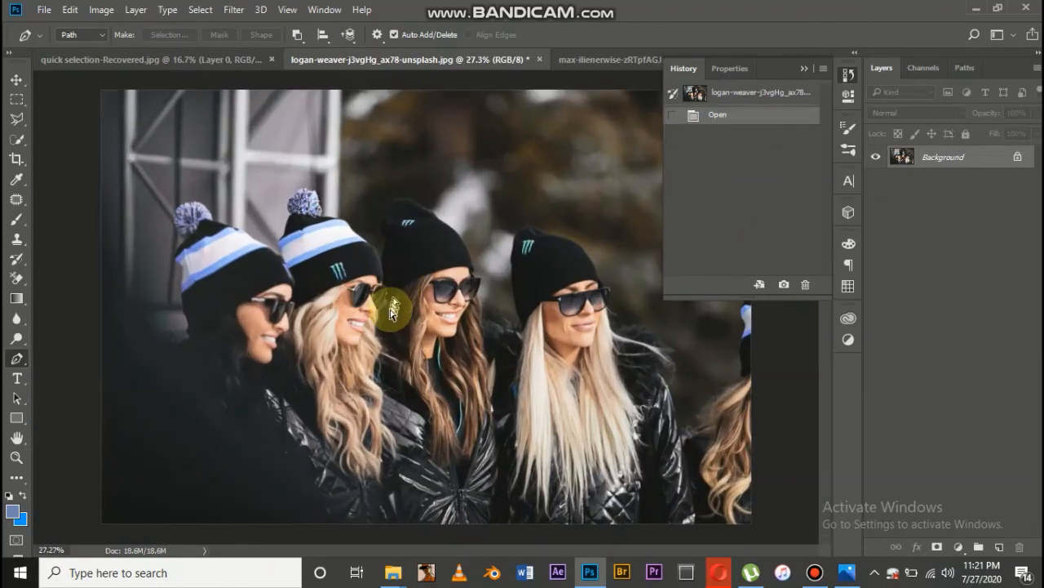
key("ctrl+z")
key("ctrl+z")
key("ctrl+z")
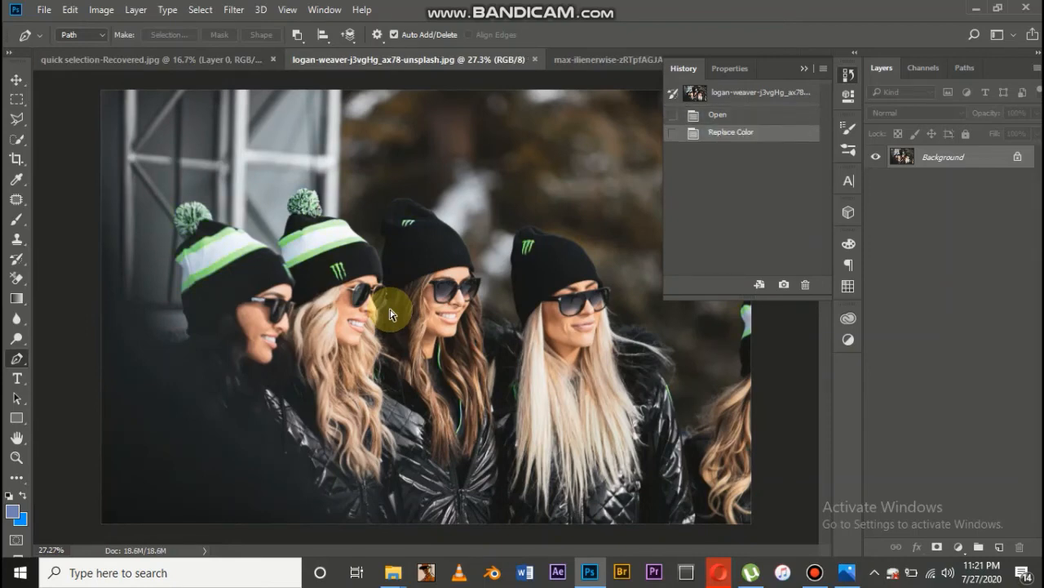
Switch to the portrait of the woman with teal glasses and open the Replace Color adjustment for it
left_click(592, 59)
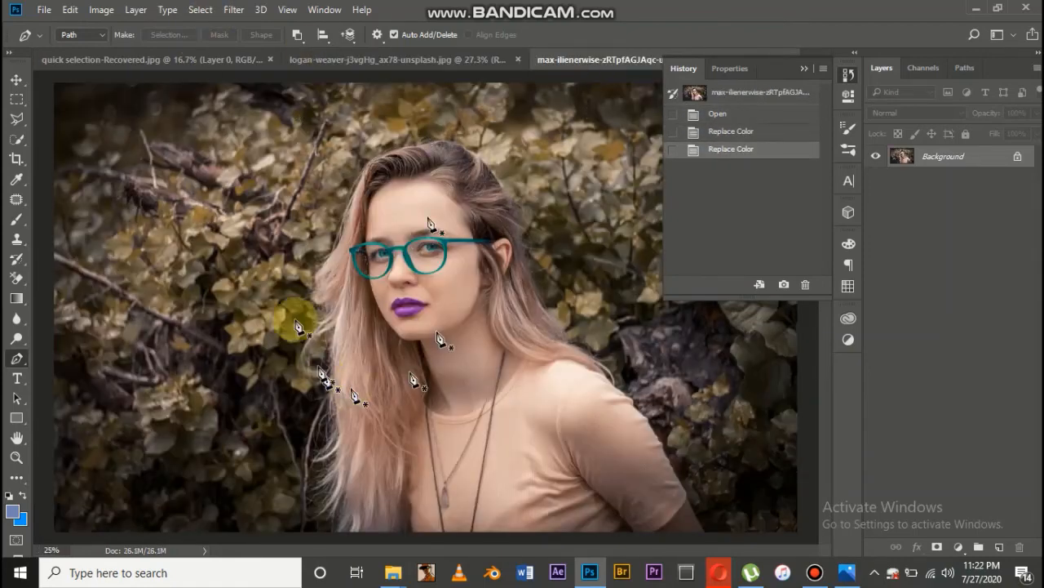
scroll(399, 250, "up", 1)
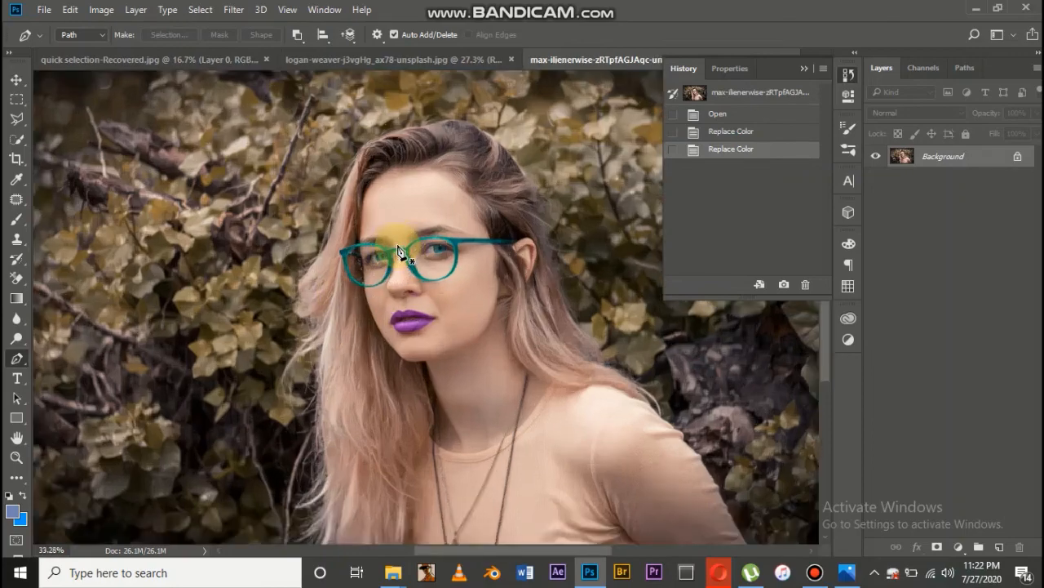
scroll(400, 250, "up", 3)
scroll(400, 303, "down", 1)
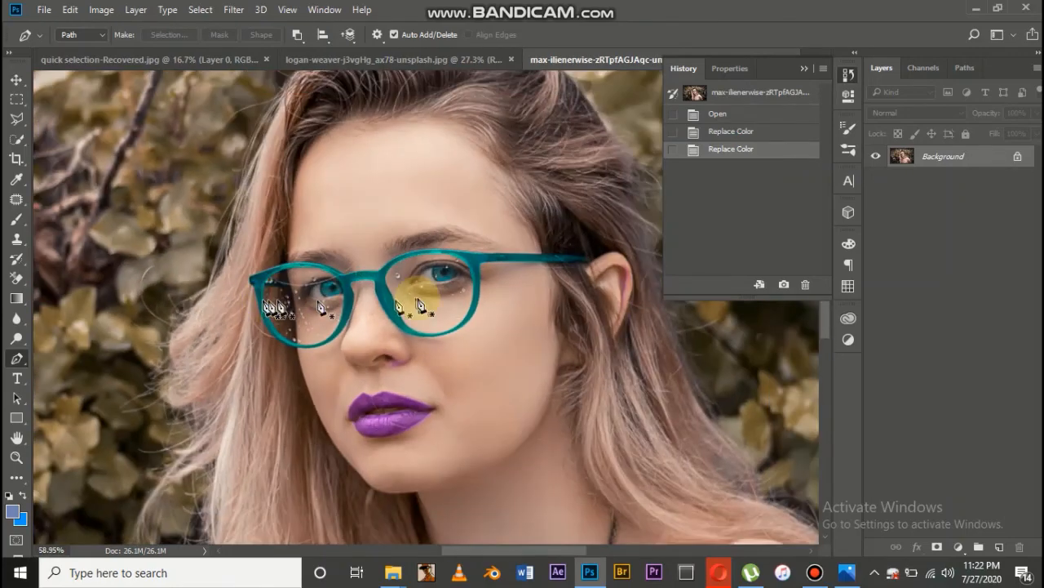
scroll(343, 261, "down", 2)
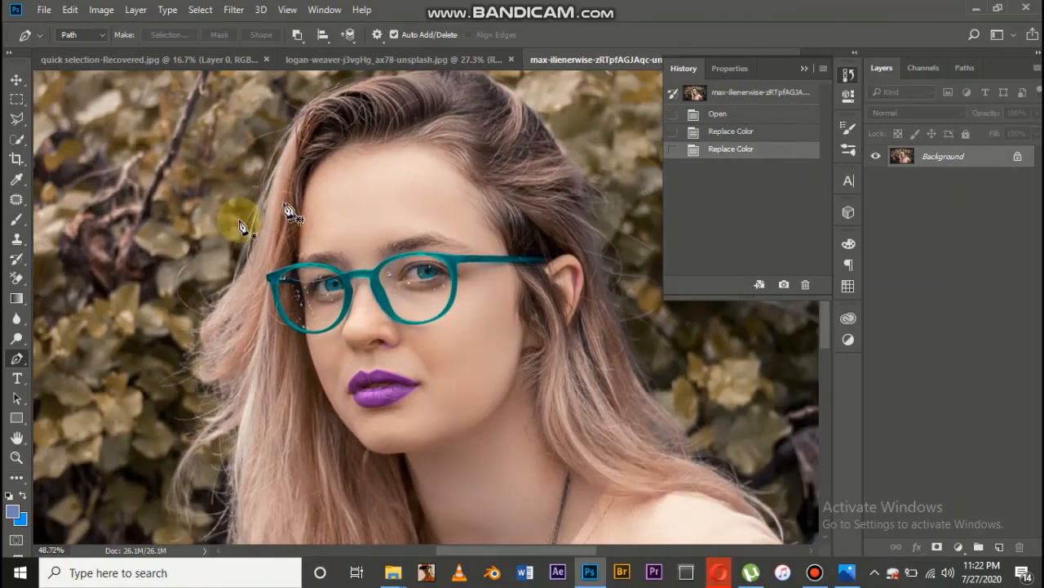
left_click(101, 10)
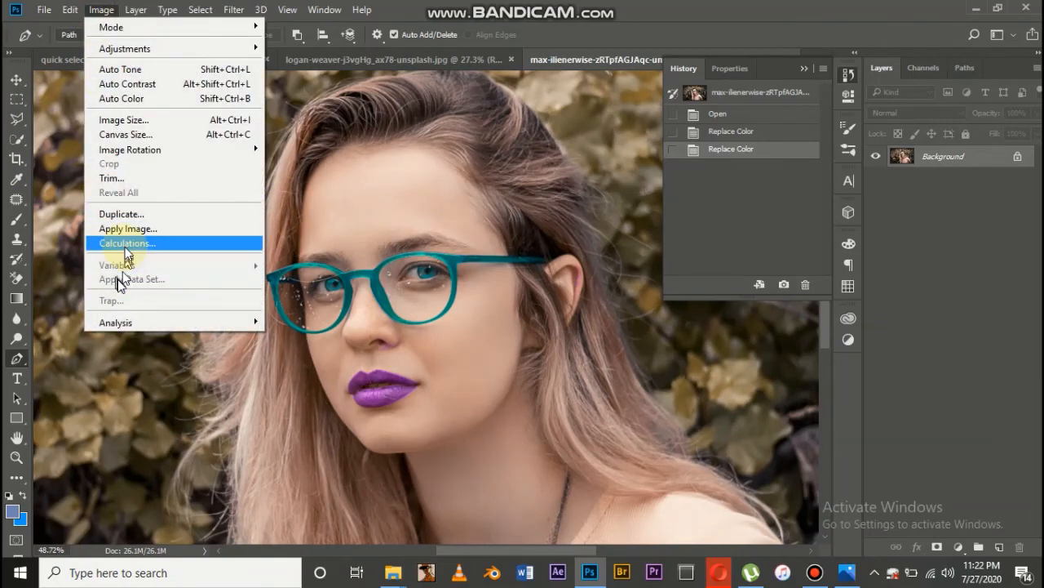
mouse_move(200, 49)
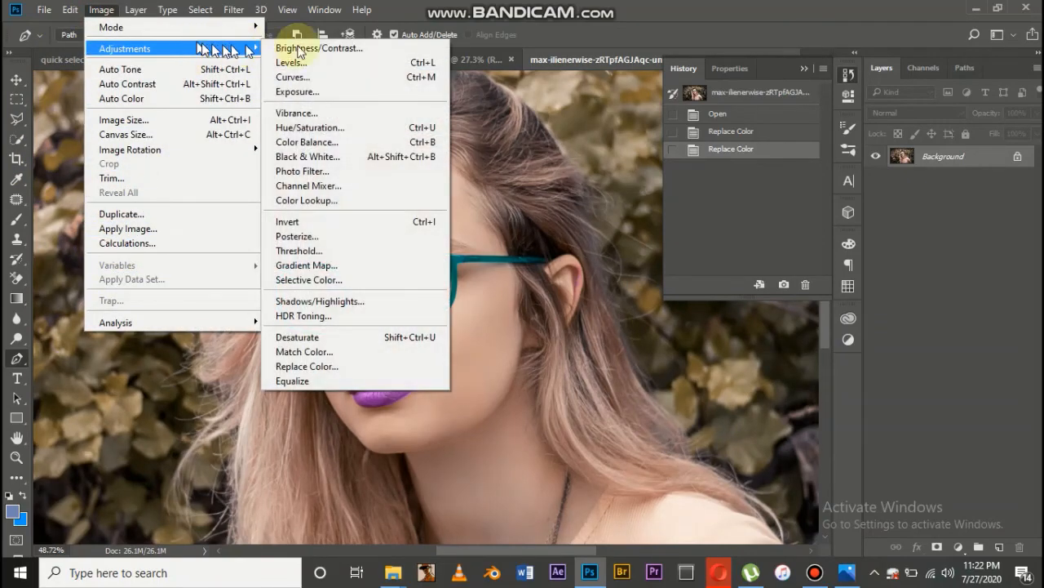
left_click(313, 365)
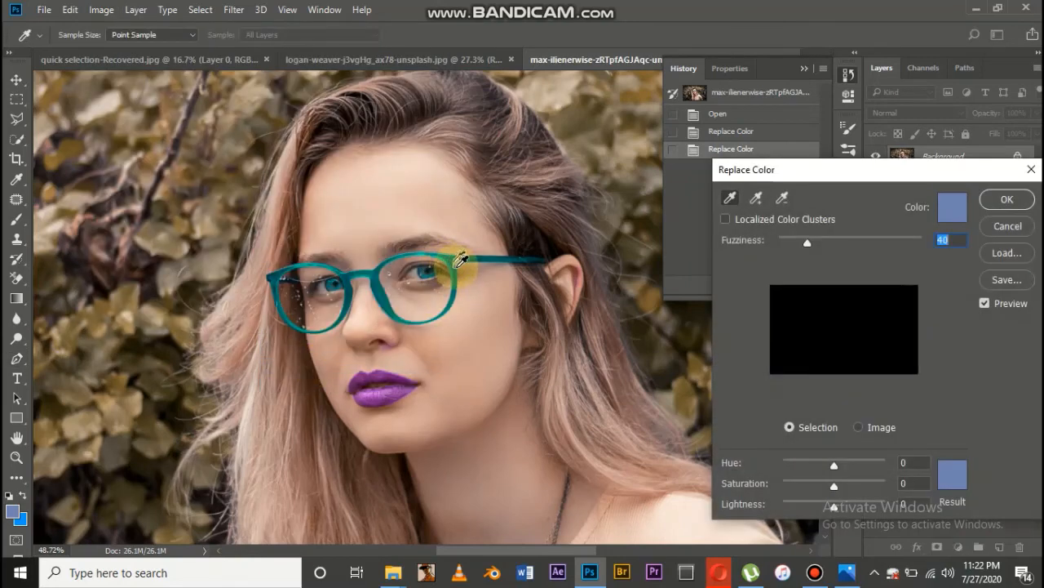
Sample the teal glasses frame, add a second shade from the rim, and set the replacement hue to -148
left_click(461, 256)
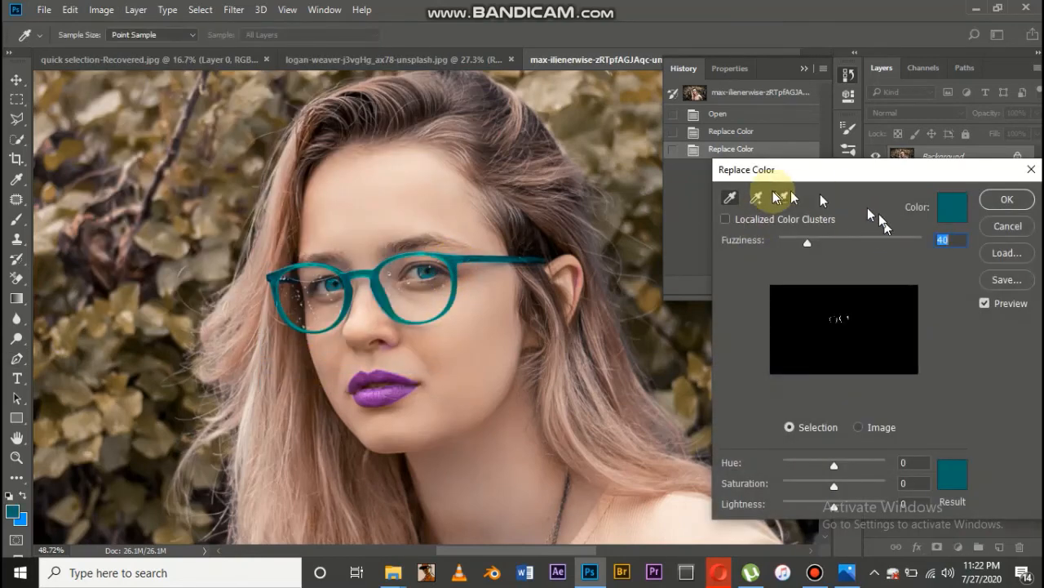
left_click(757, 201)
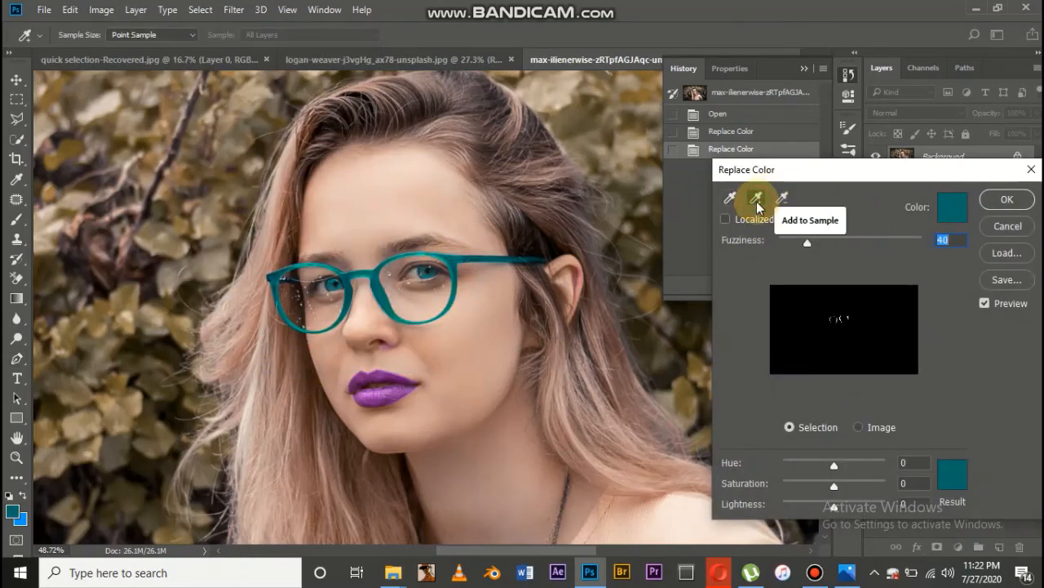
left_click(376, 279)
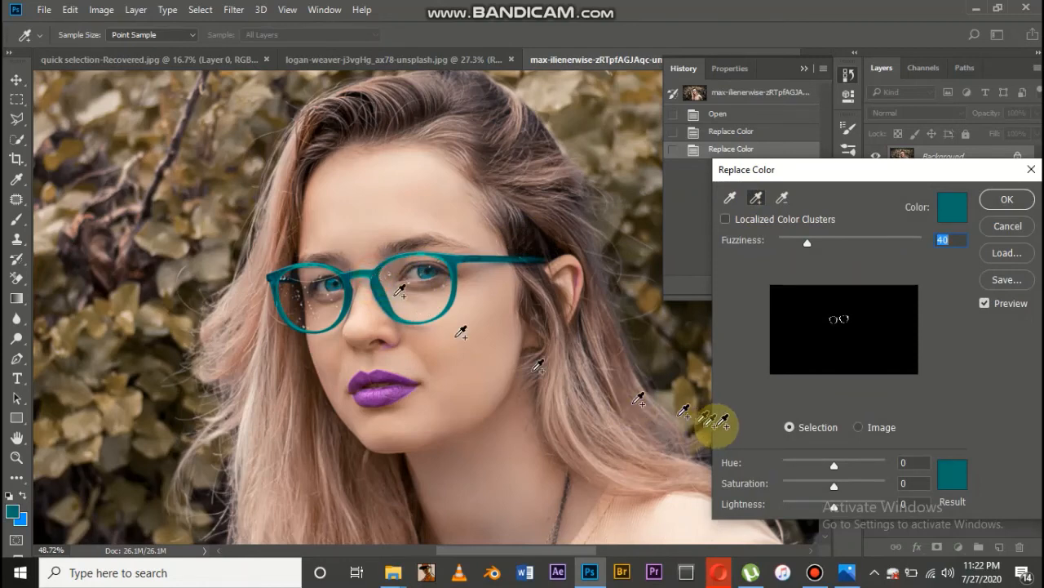
left_click_drag(832, 470, 790, 467)
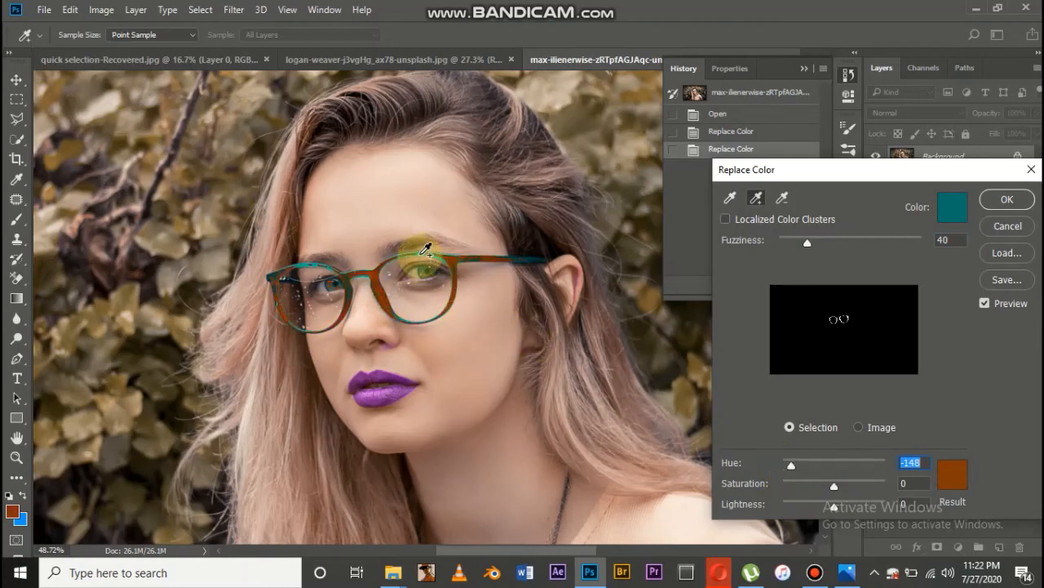
Add the remaining teal shades along both rims, the upper frame edges and the temple to the color replacement selection
mouse_move(425, 248)
left_mouse_down()
mouse_move(293, 259)
mouse_move(276, 278)
left_mouse_up()
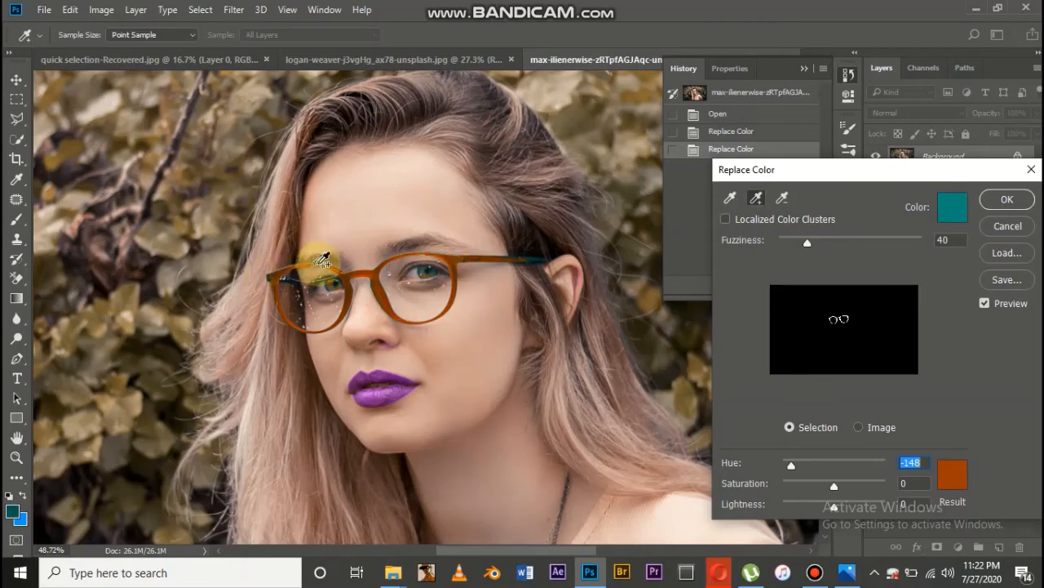
left_click(539, 259)
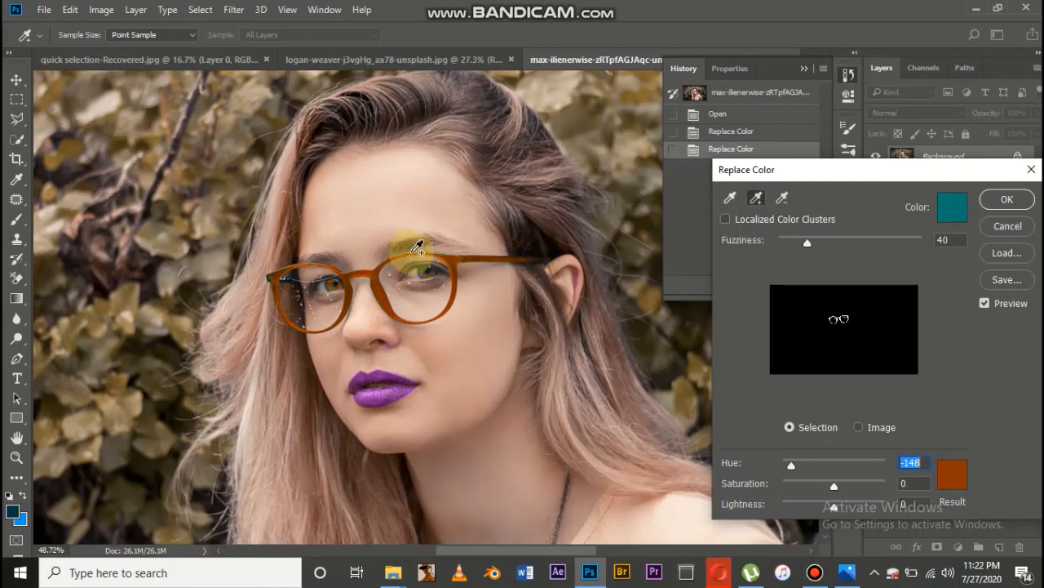
scroll(416, 247, "up", 8)
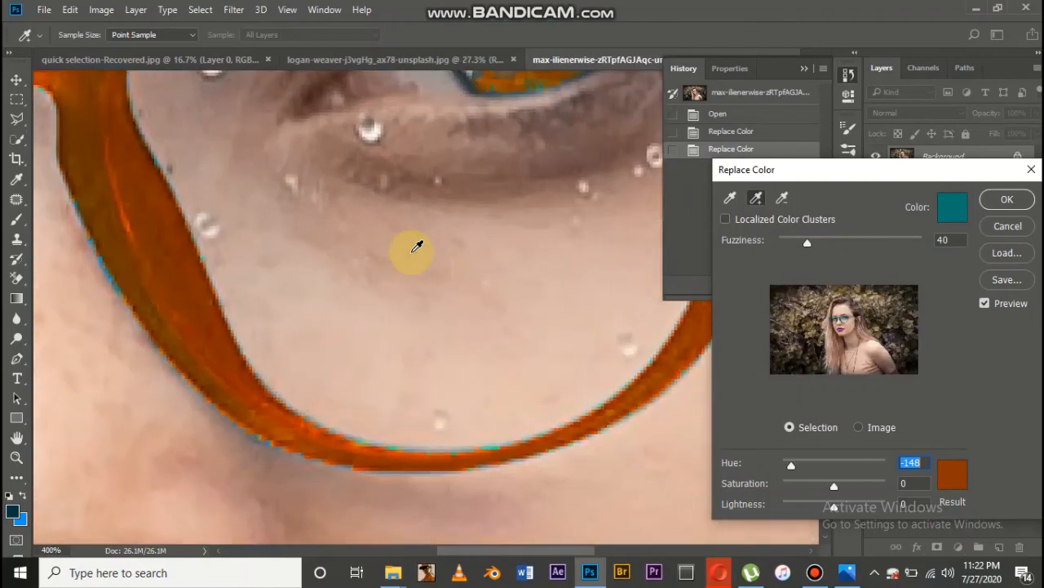
scroll(416, 247, "down", 2)
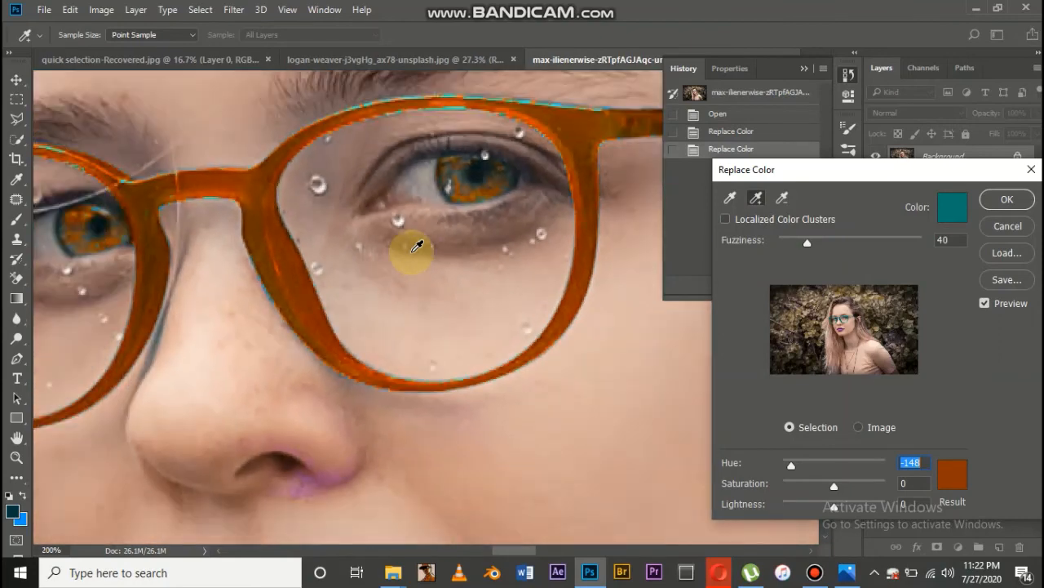
left_click(455, 108)
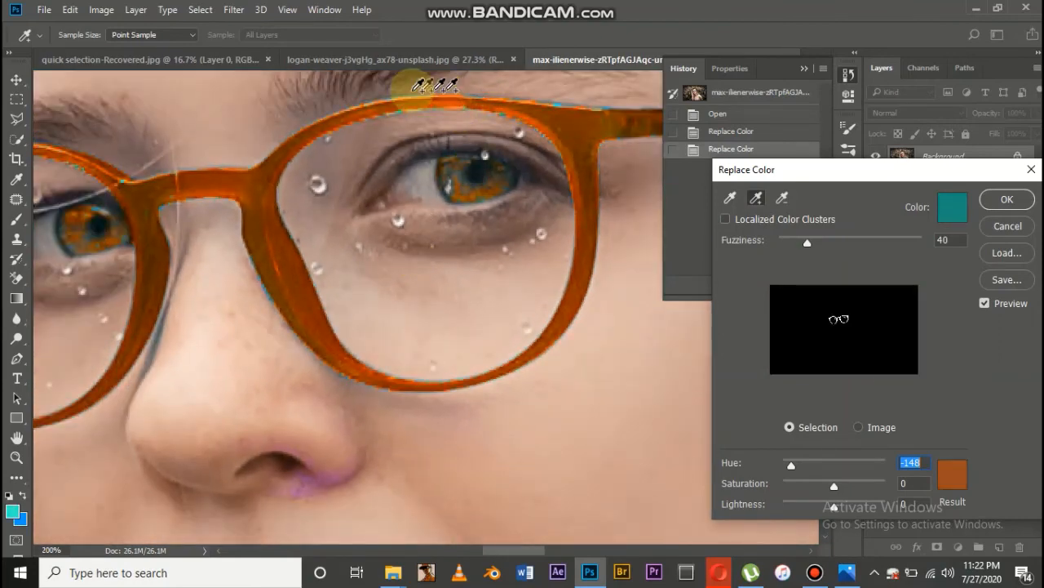
left_click(561, 111)
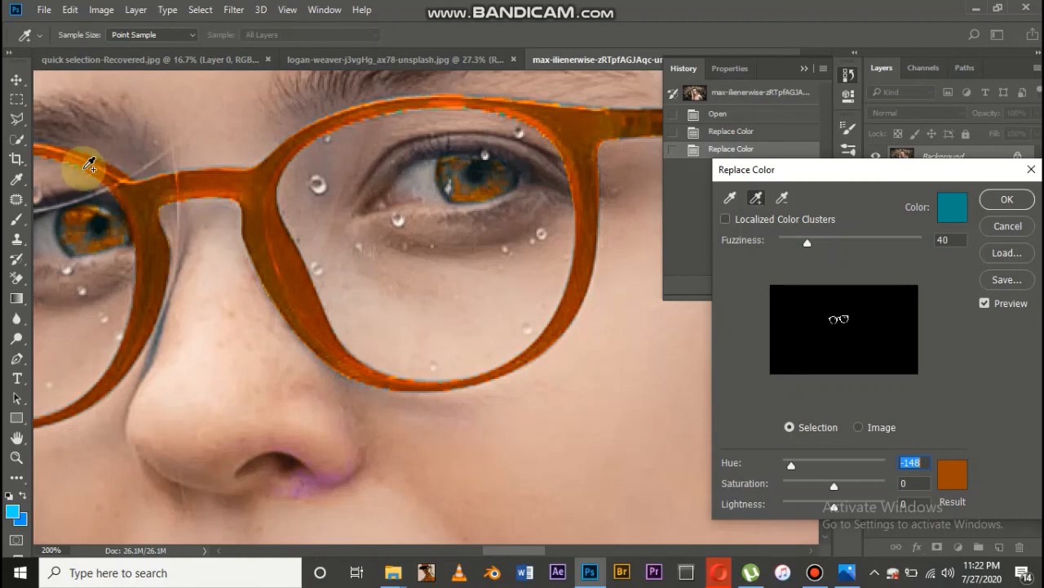
left_click(90, 163)
left_click(317, 280)
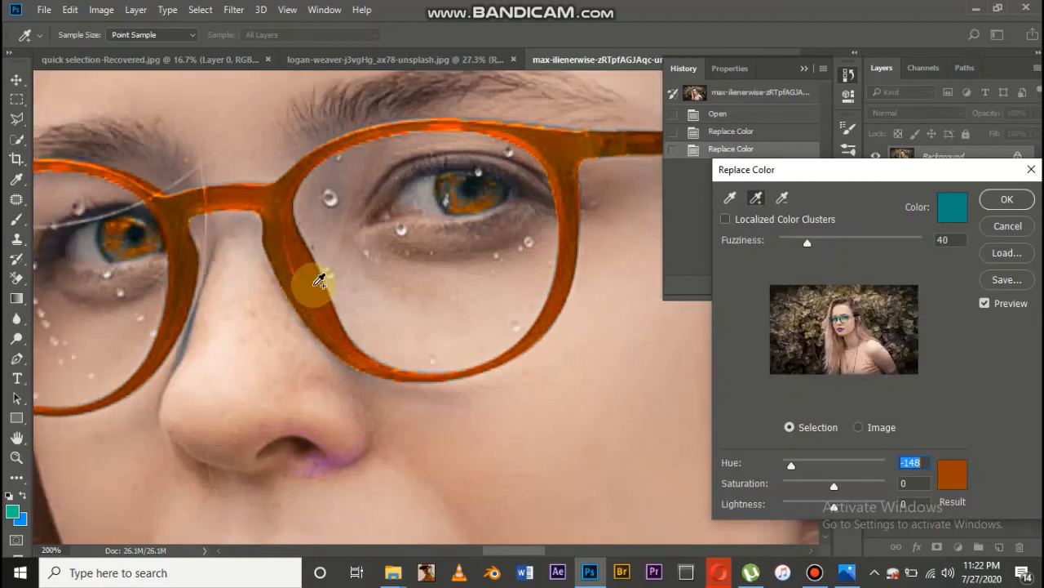
Add the dark teal shades near the outer hinge of the glasses to the color replacement selection
key("ctrl+minus")
key("ctrl+minus")
key("ctrl+minus")
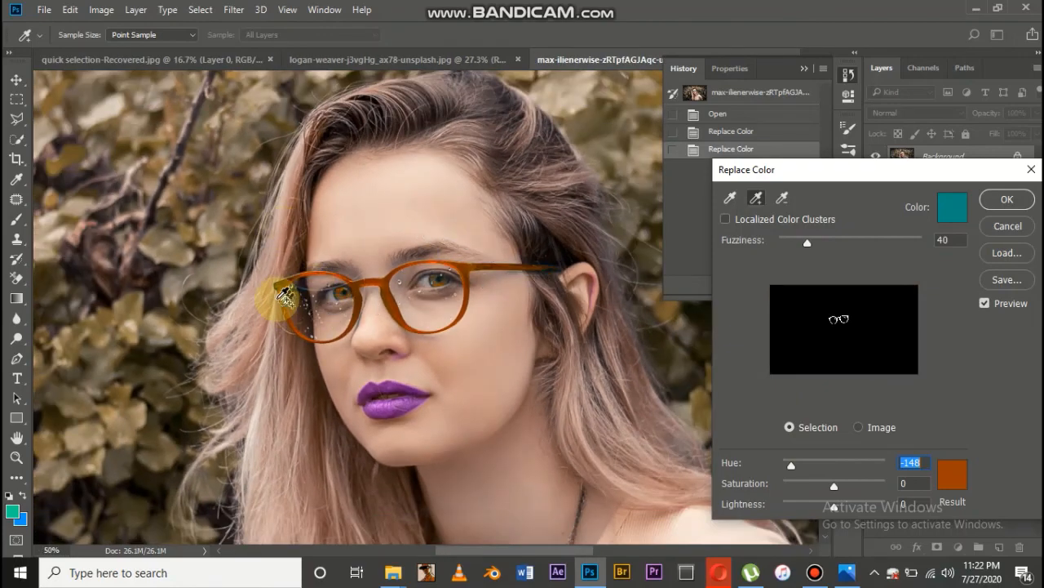
key("ctrl+plus")
key("ctrl+plus")
key("ctrl+plus")
scroll(278, 298, "left", 5)
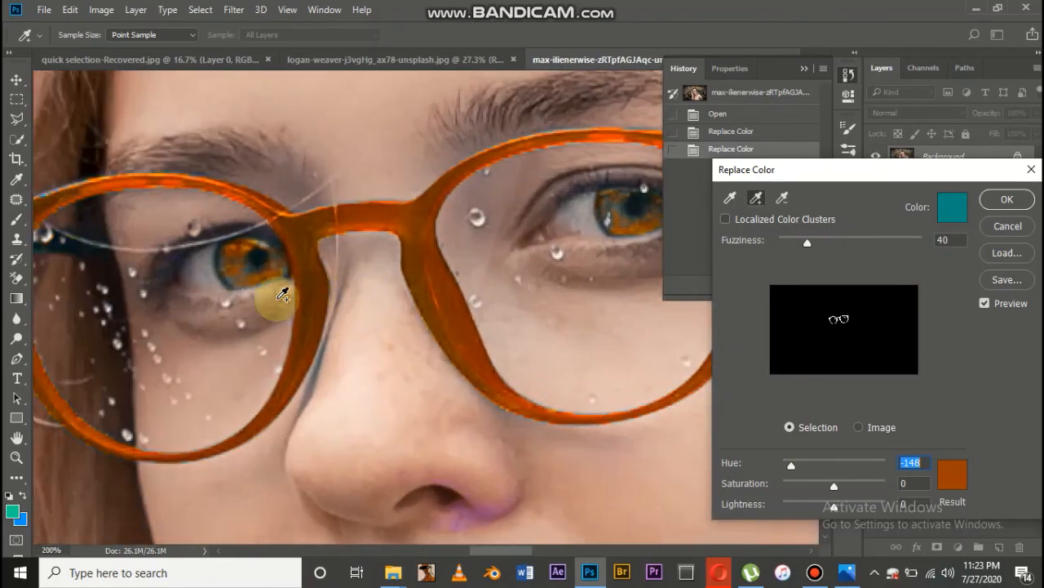
left_click(278, 299)
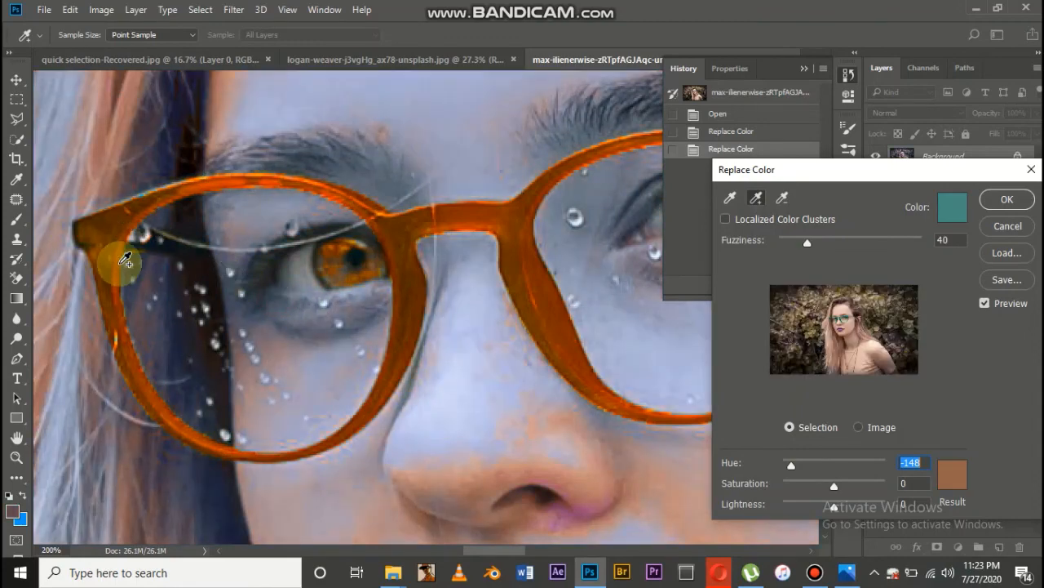
left_click(123, 259)
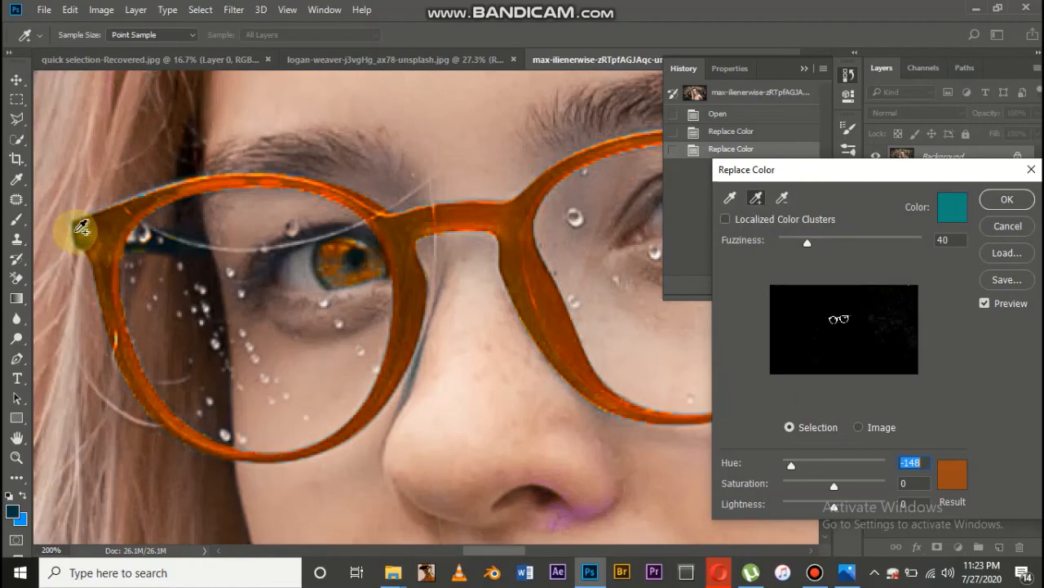
Set the replacement hue to +68 for blue glasses and apply the color replacement
key("ctrl+minus")
key("ctrl+minus")
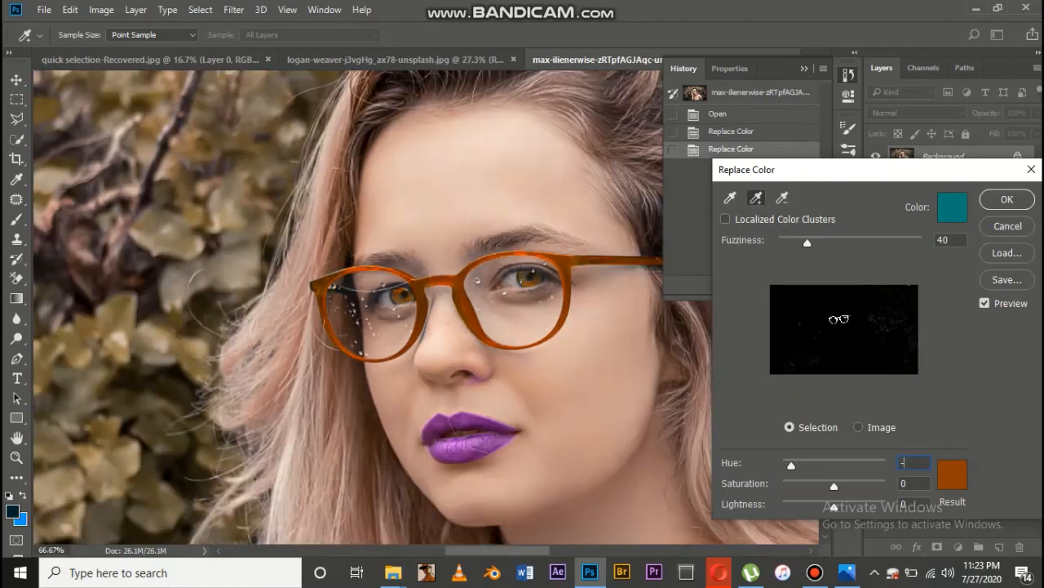
scroll(136, 285, "right", 5)
key("ctrl+minus")
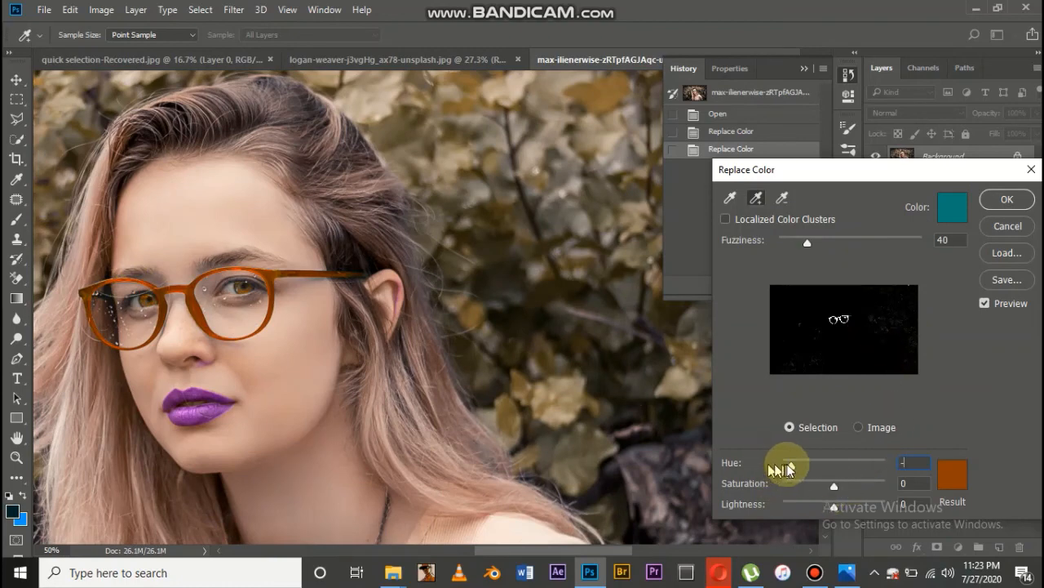
left_click_drag(790, 468, 854, 466)
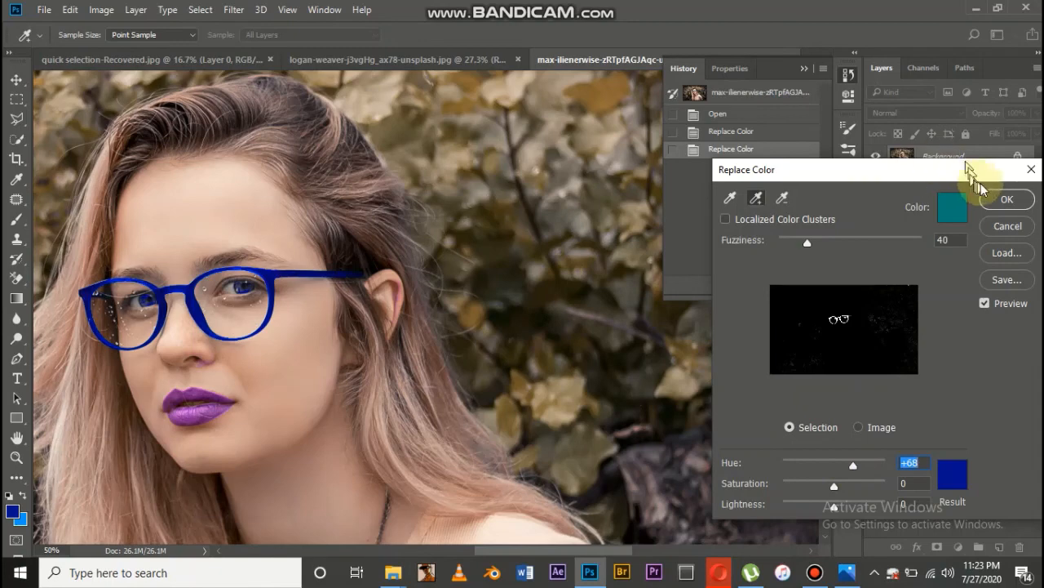
left_click(1006, 208)
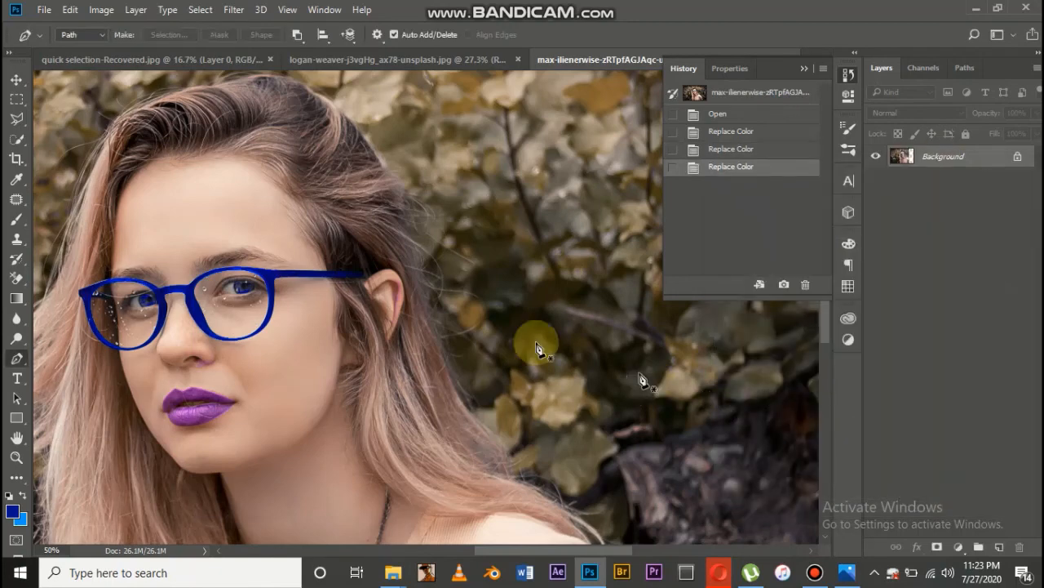
Open Replace Color again, sample the purple of the woman's lower lip and set the hue to -180
left_click(96, 10)
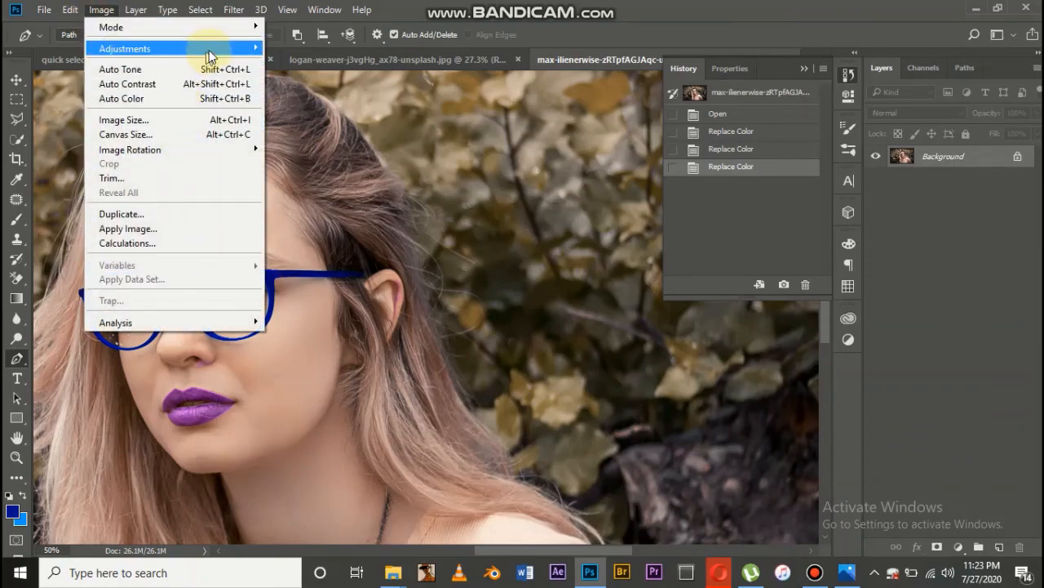
mouse_move(209, 50)
left_click(361, 366)
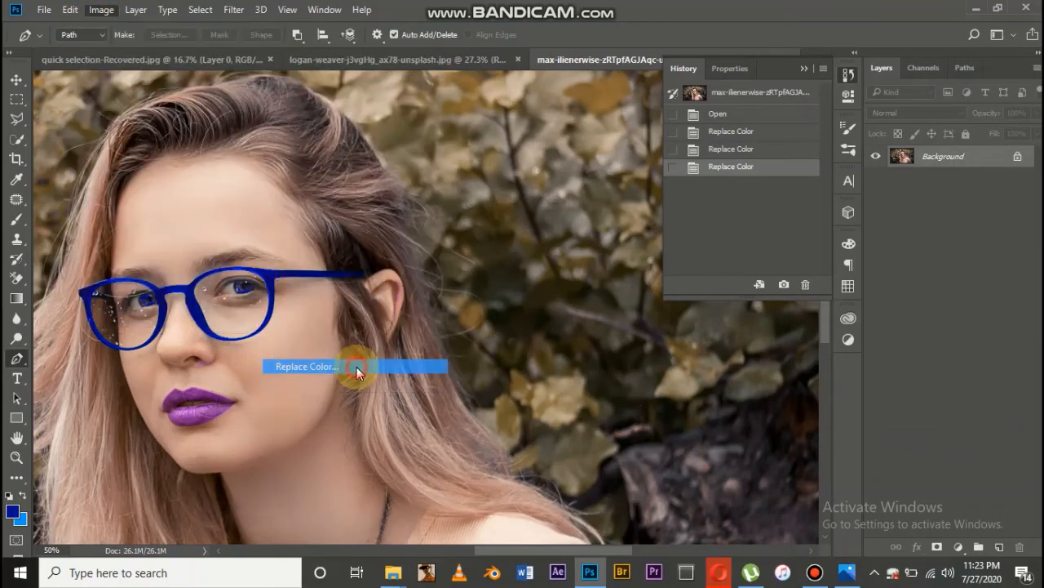
left_click(207, 408)
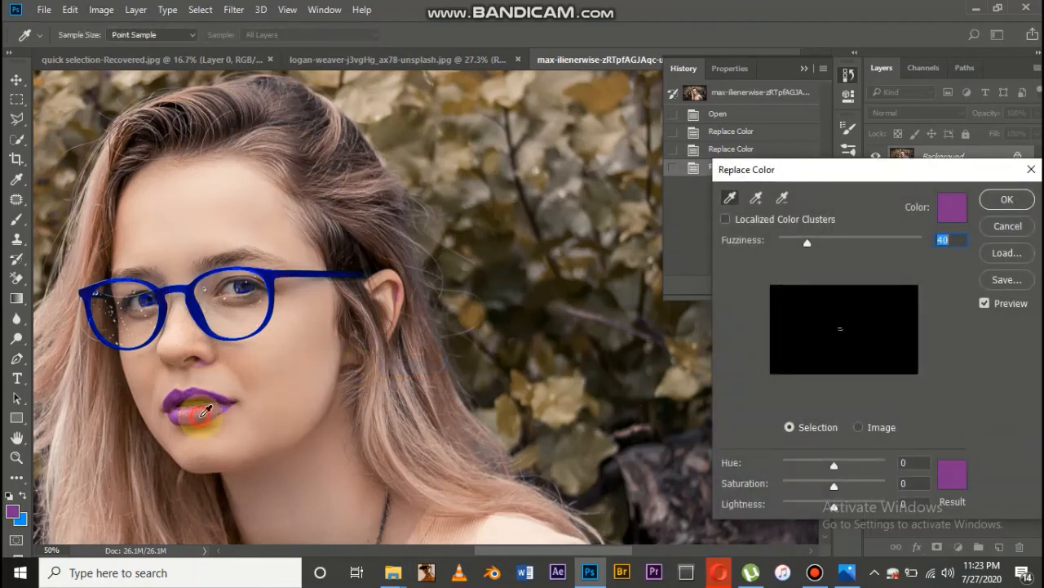
left_click(185, 412)
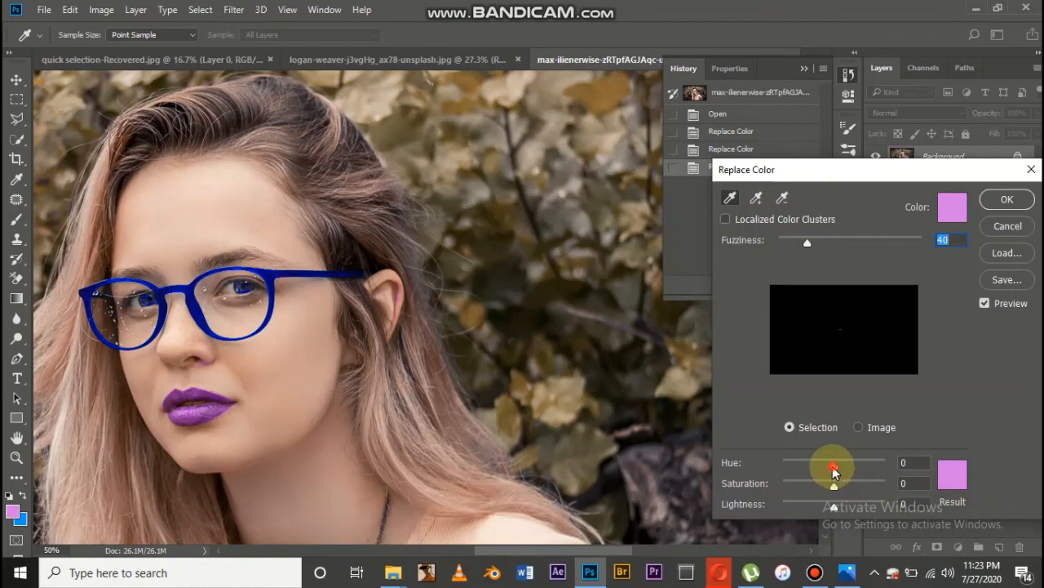
left_click_drag(834, 467, 699, 478)
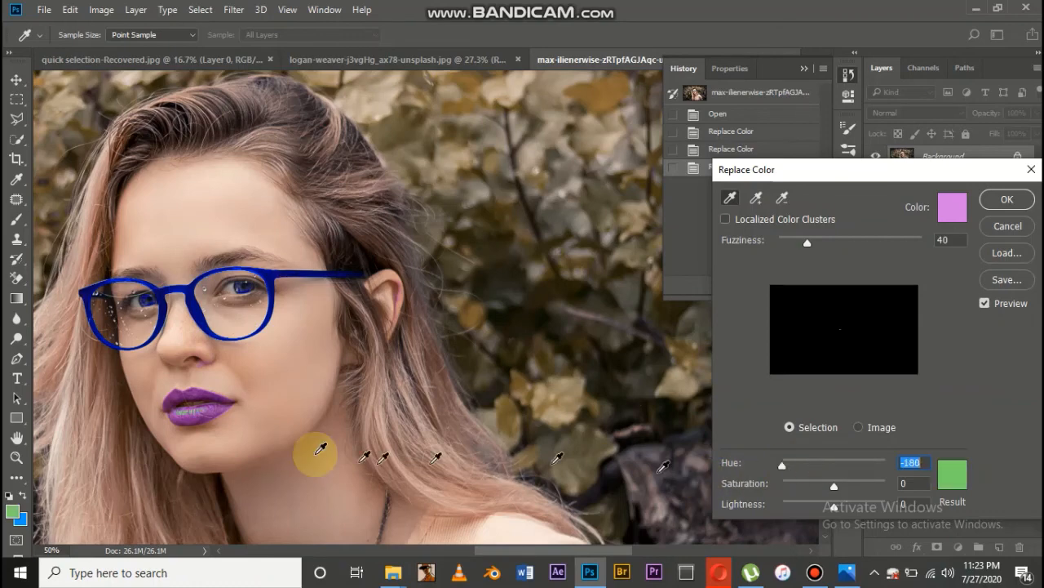
Add further purple shades from the lower lip and the lip corner to the selection, undoing the last sample
left_click(756, 197)
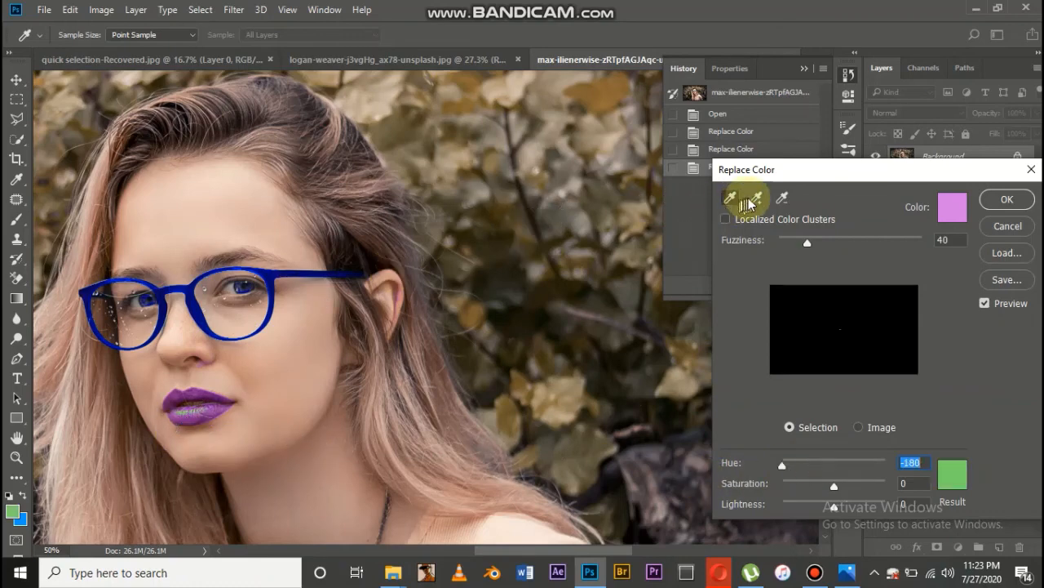
left_click(212, 408)
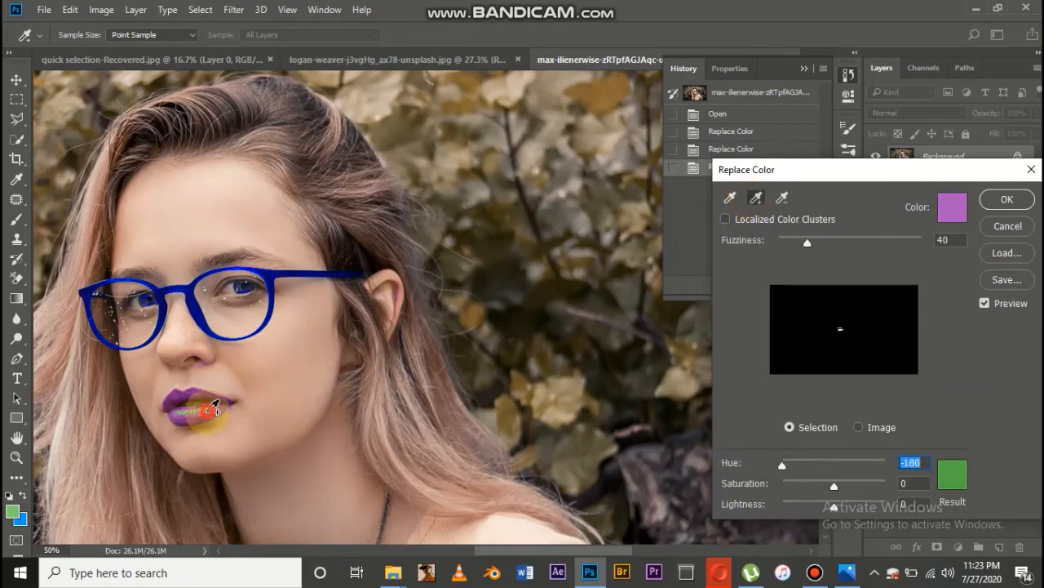
left_click(174, 402)
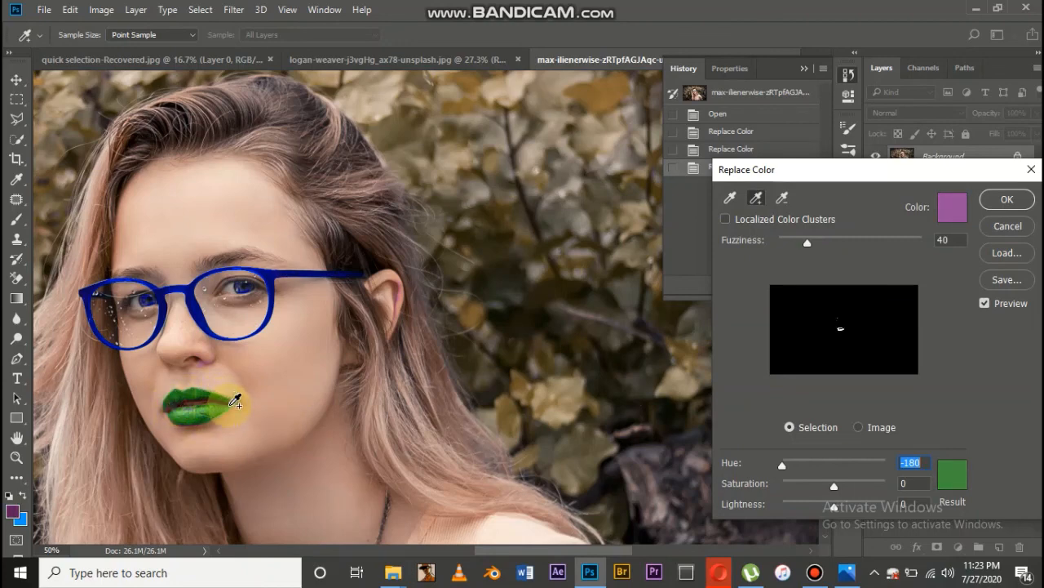
left_click(174, 405)
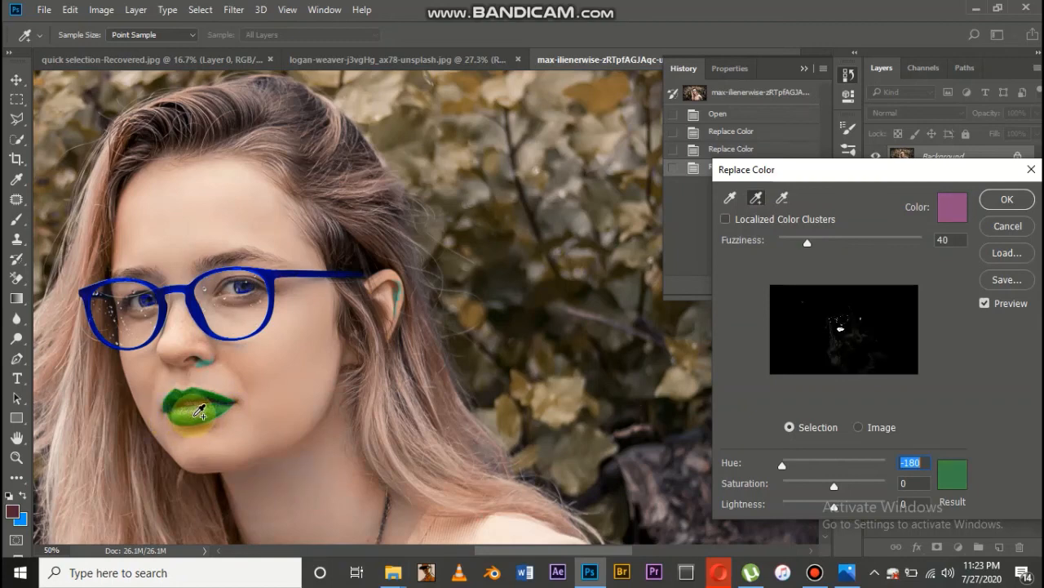
key("ctrl")
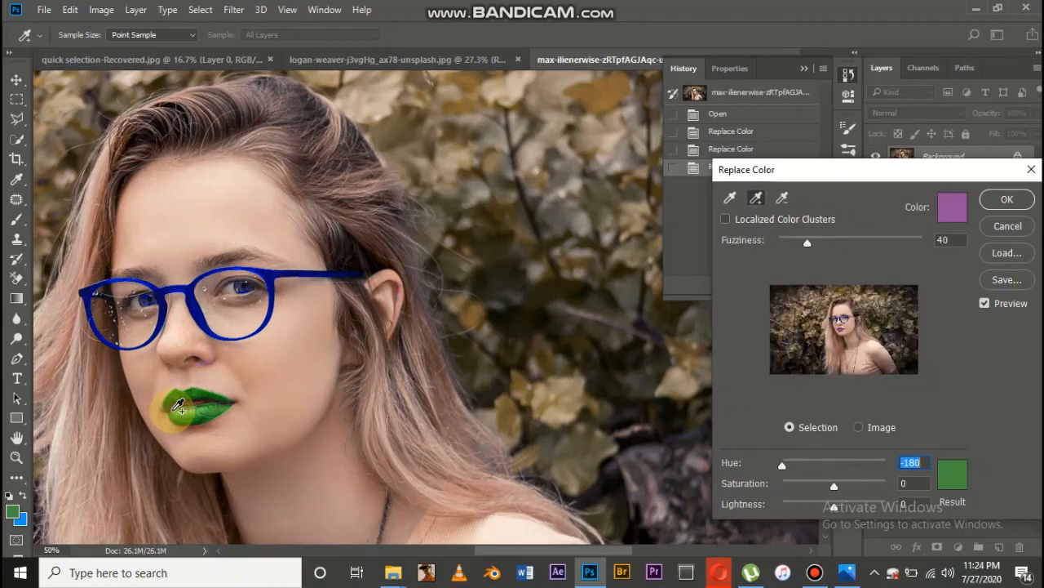
Extend the color selection with another shade from the lips and set the replacement hue to -79
key("ctrl+plus")
scroll(173, 410, "left", 3)
scroll(173, 411, "left", 5)
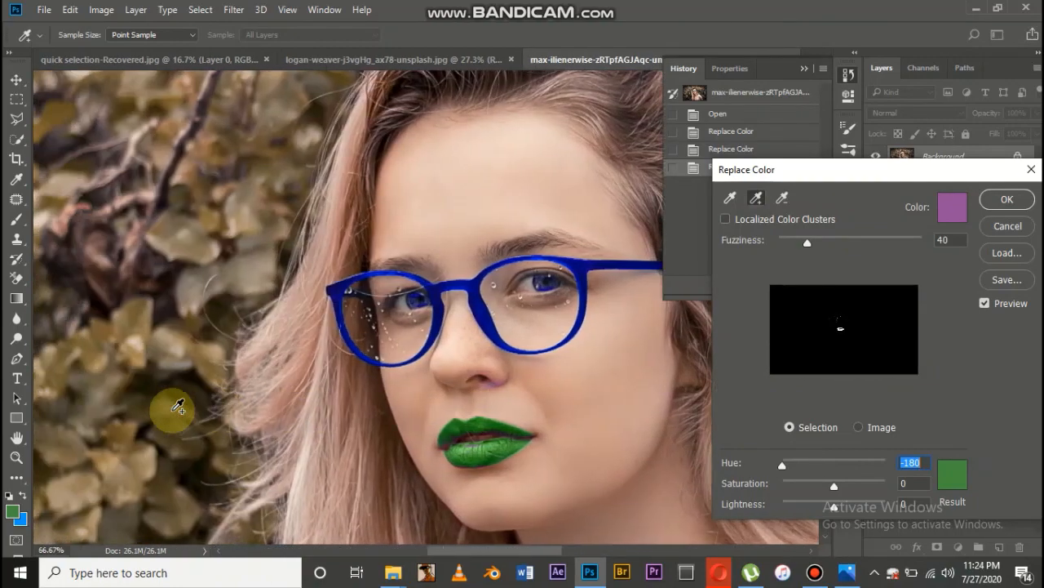
scroll(173, 410, "down", 2)
scroll(173, 411, "right", 2)
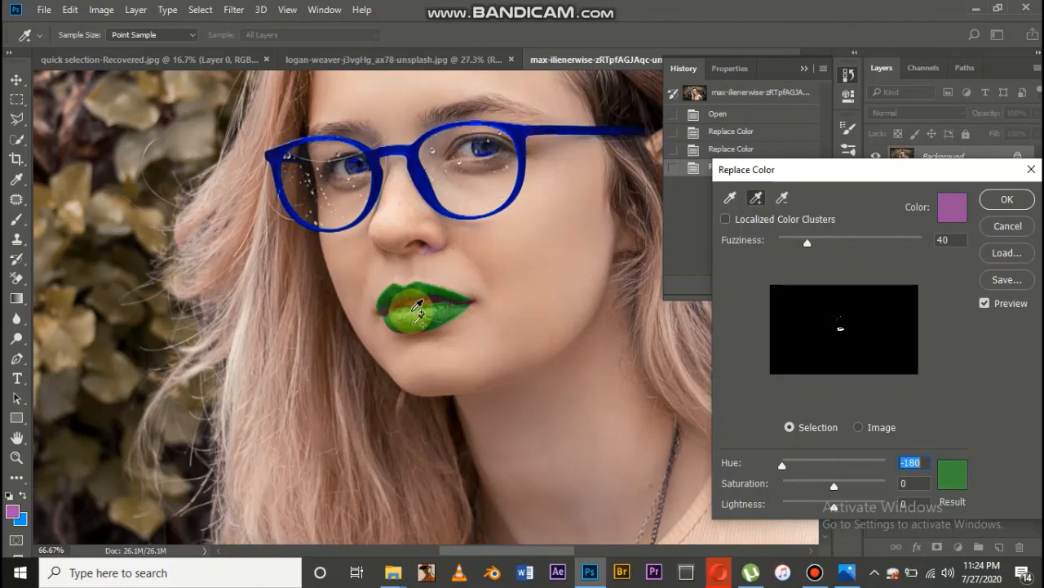
scroll(413, 308, "right", 2)
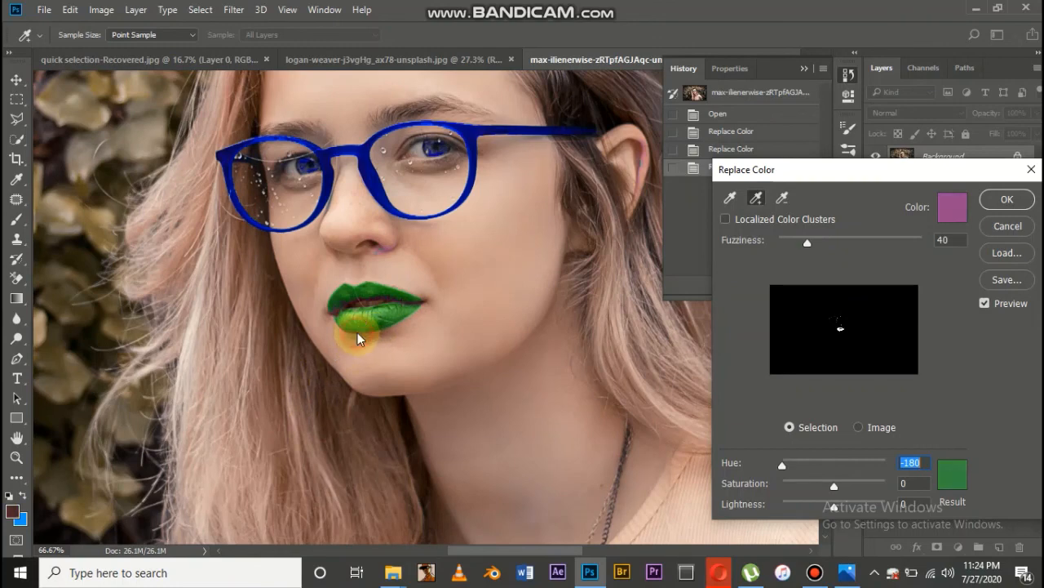
key("ctrl+minus")
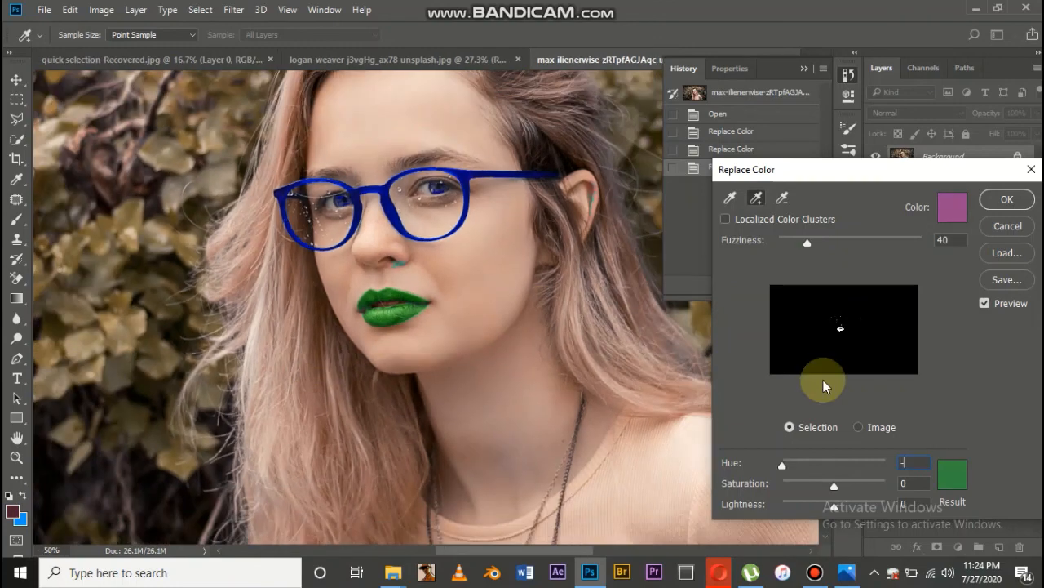
left_click_drag(782, 464, 812, 465)
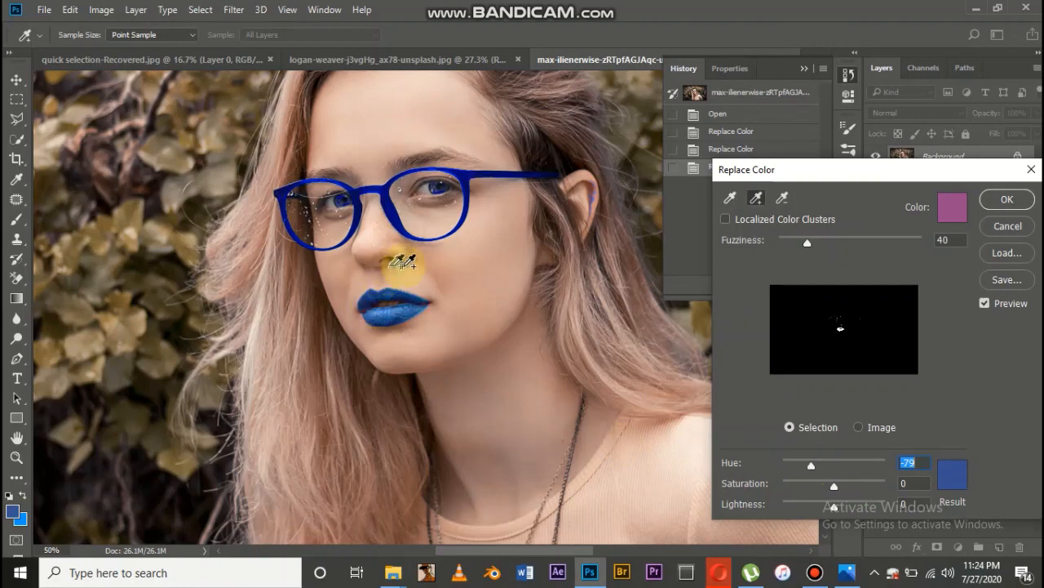
Subtract the recolored spot under the nose from the color selection and add the upper lip's shade back
left_click(782, 197)
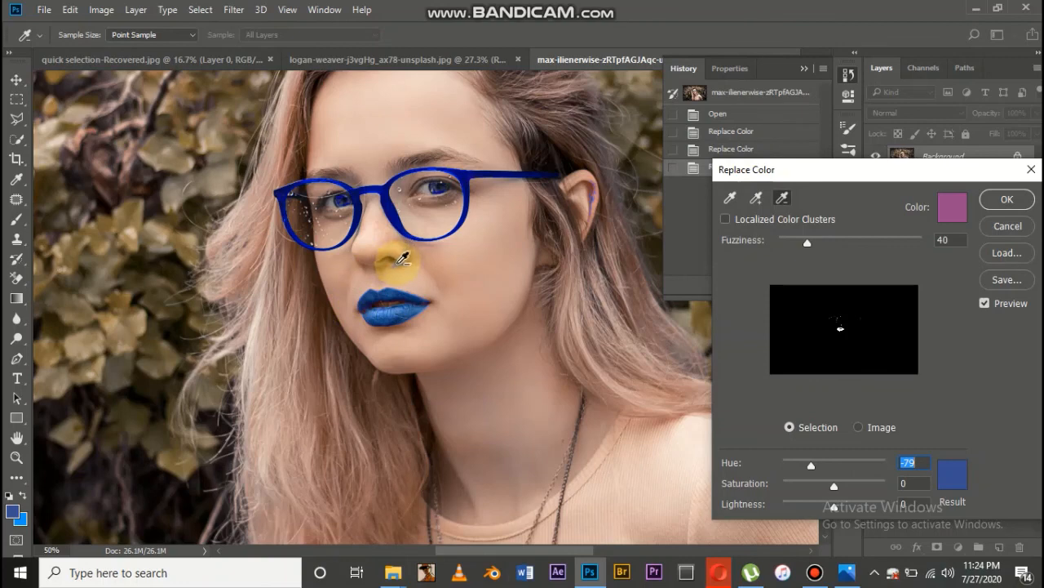
left_click(397, 263)
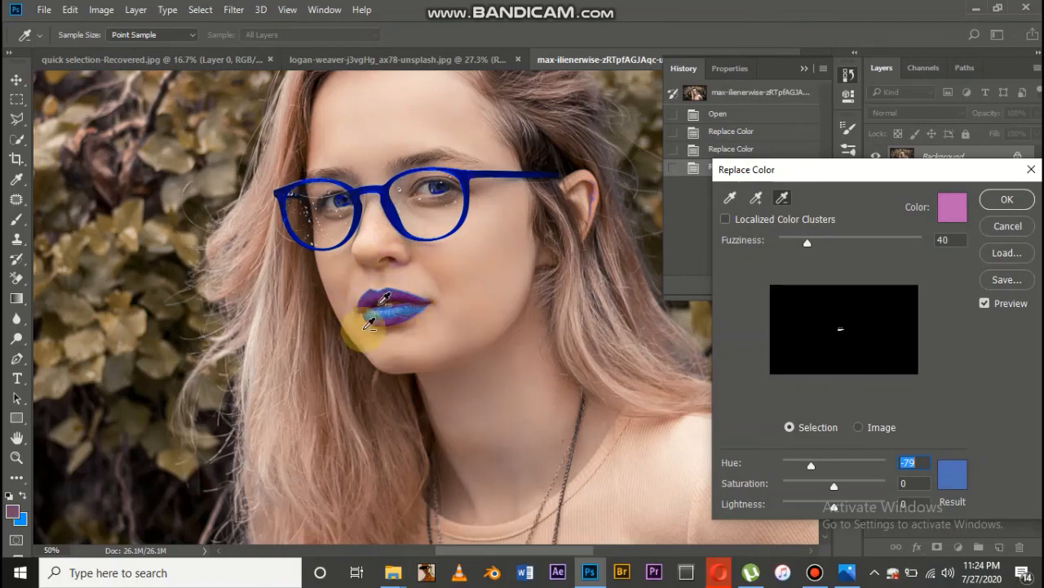
key("ctrl+minus")
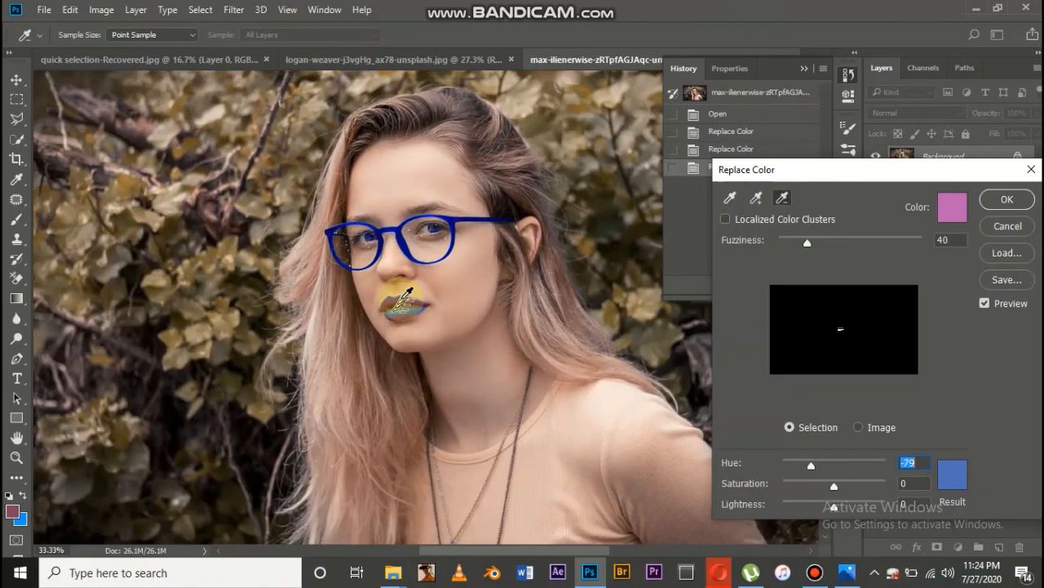
left_click(756, 198)
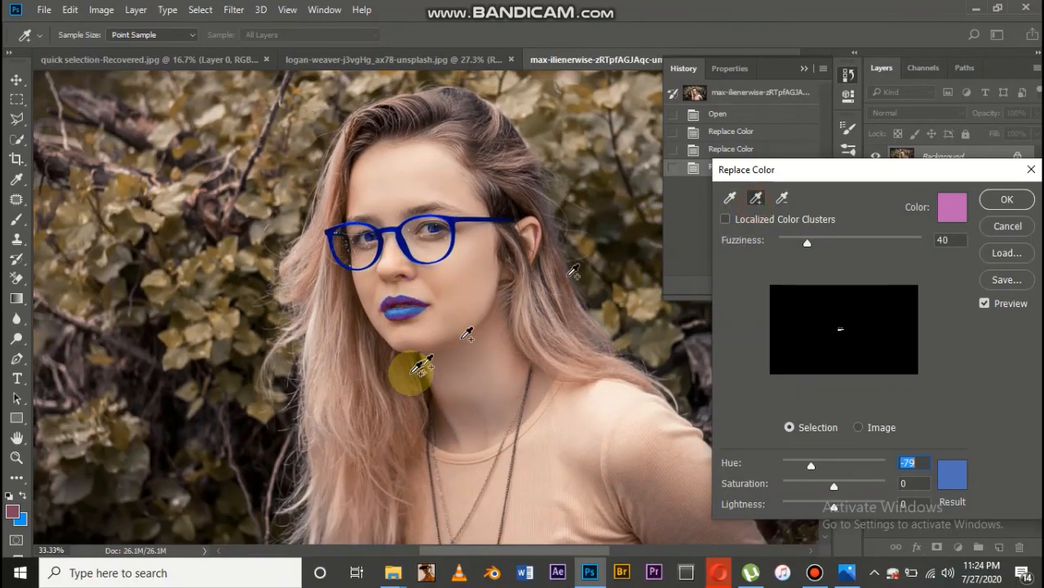
left_click(408, 300)
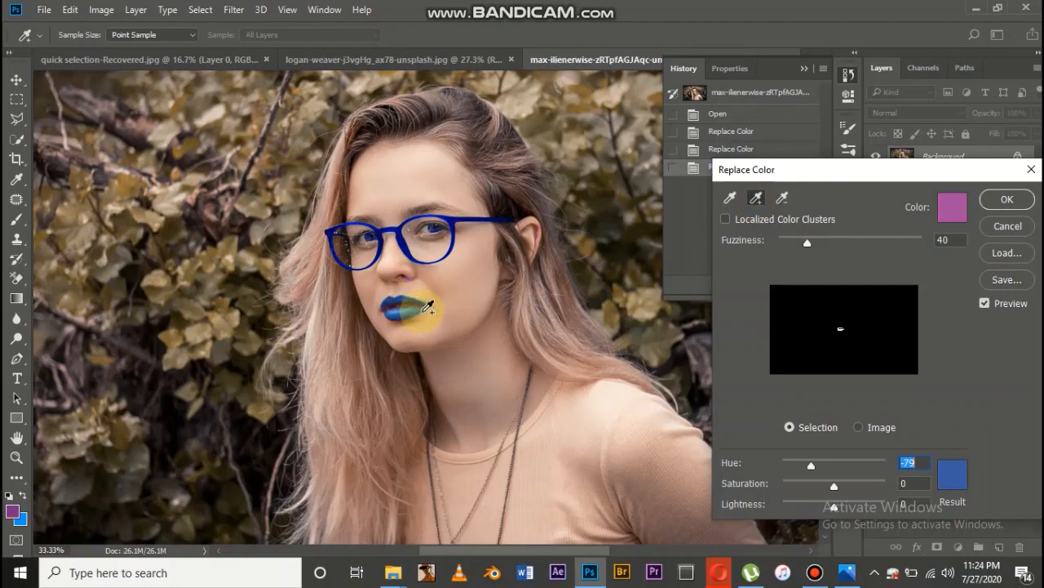
View the whole portrait and apply the blue color replacement to the lips, keeping the hue at -79
key("ctrl+minus")
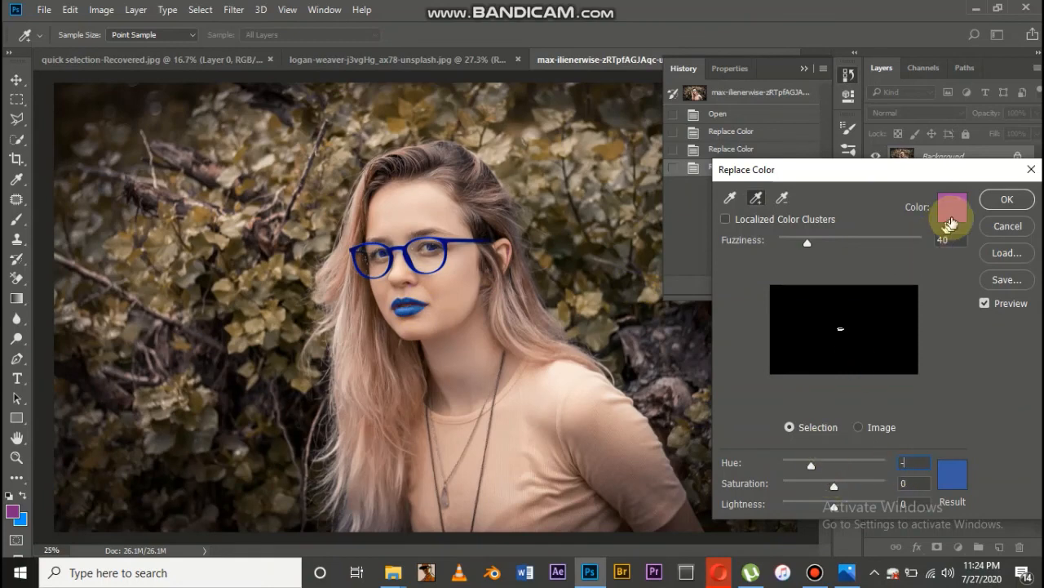
left_click(1004, 204)
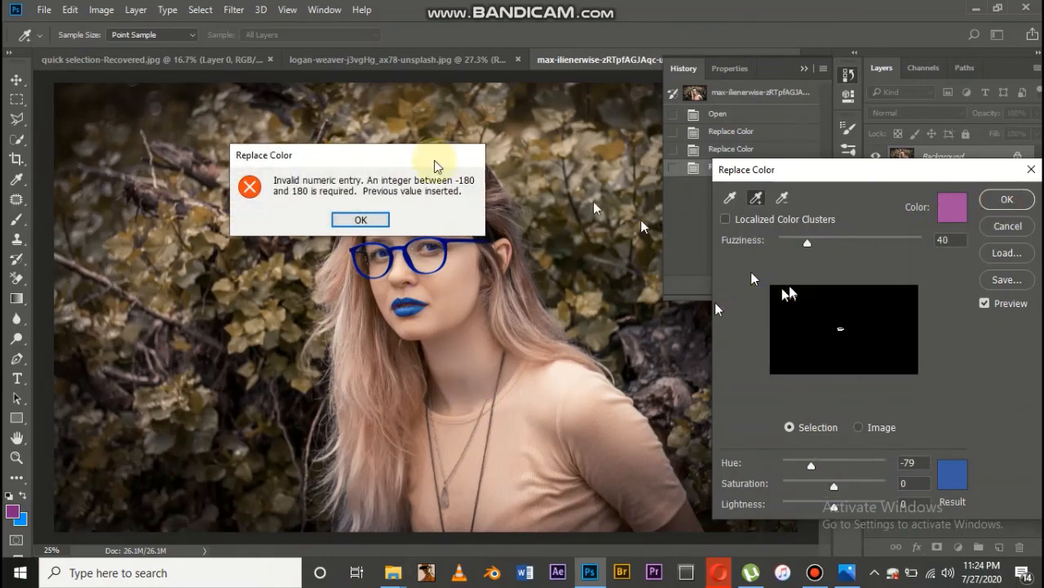
left_click(361, 219)
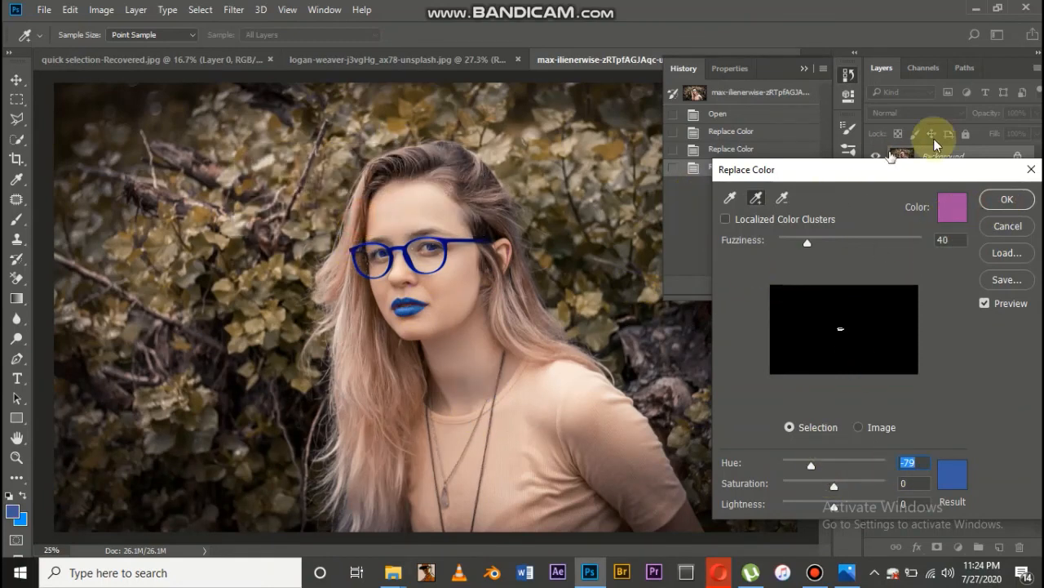
left_click(1005, 200)
key("p")
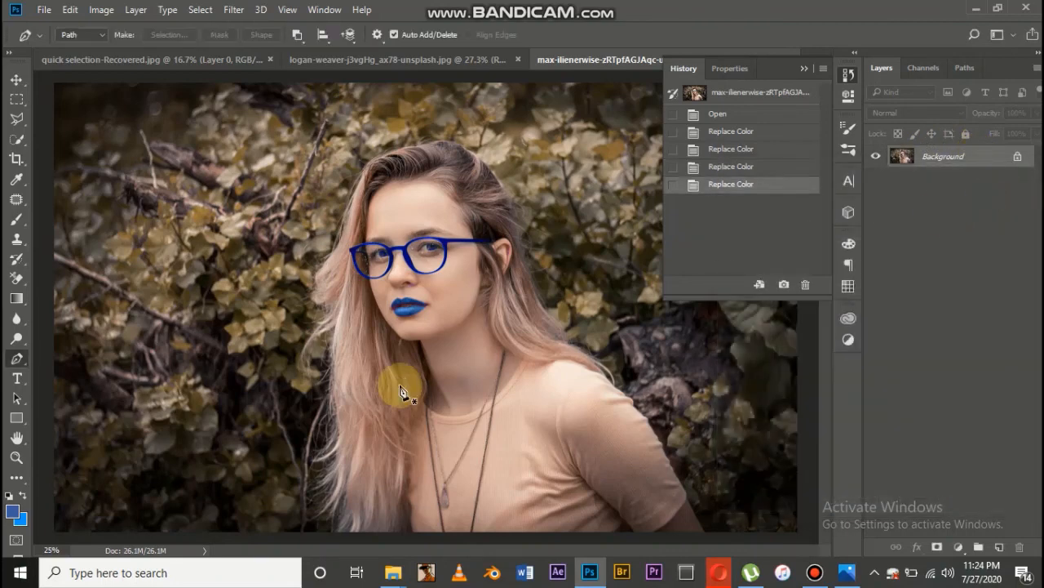